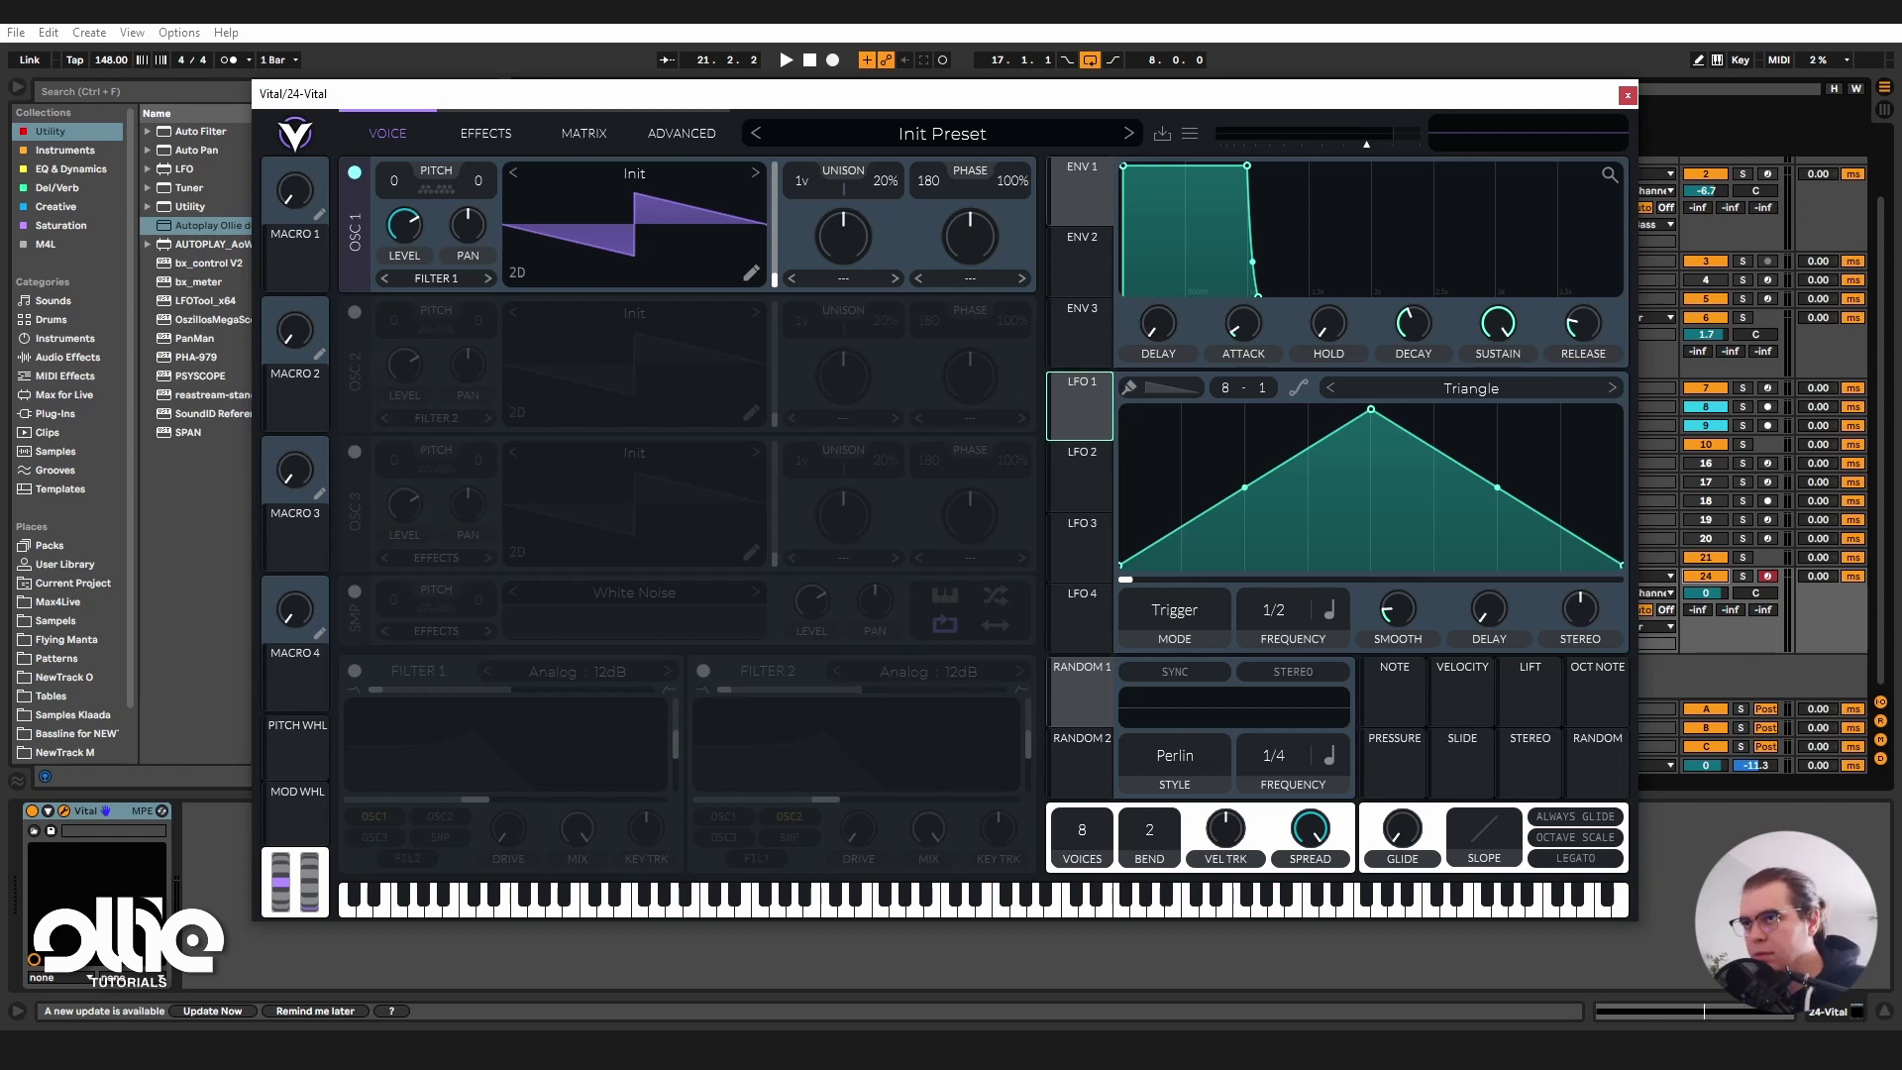
Enable the Phaser effect and turn its offset and depth down to zero.
mouse_move(1084, 388)
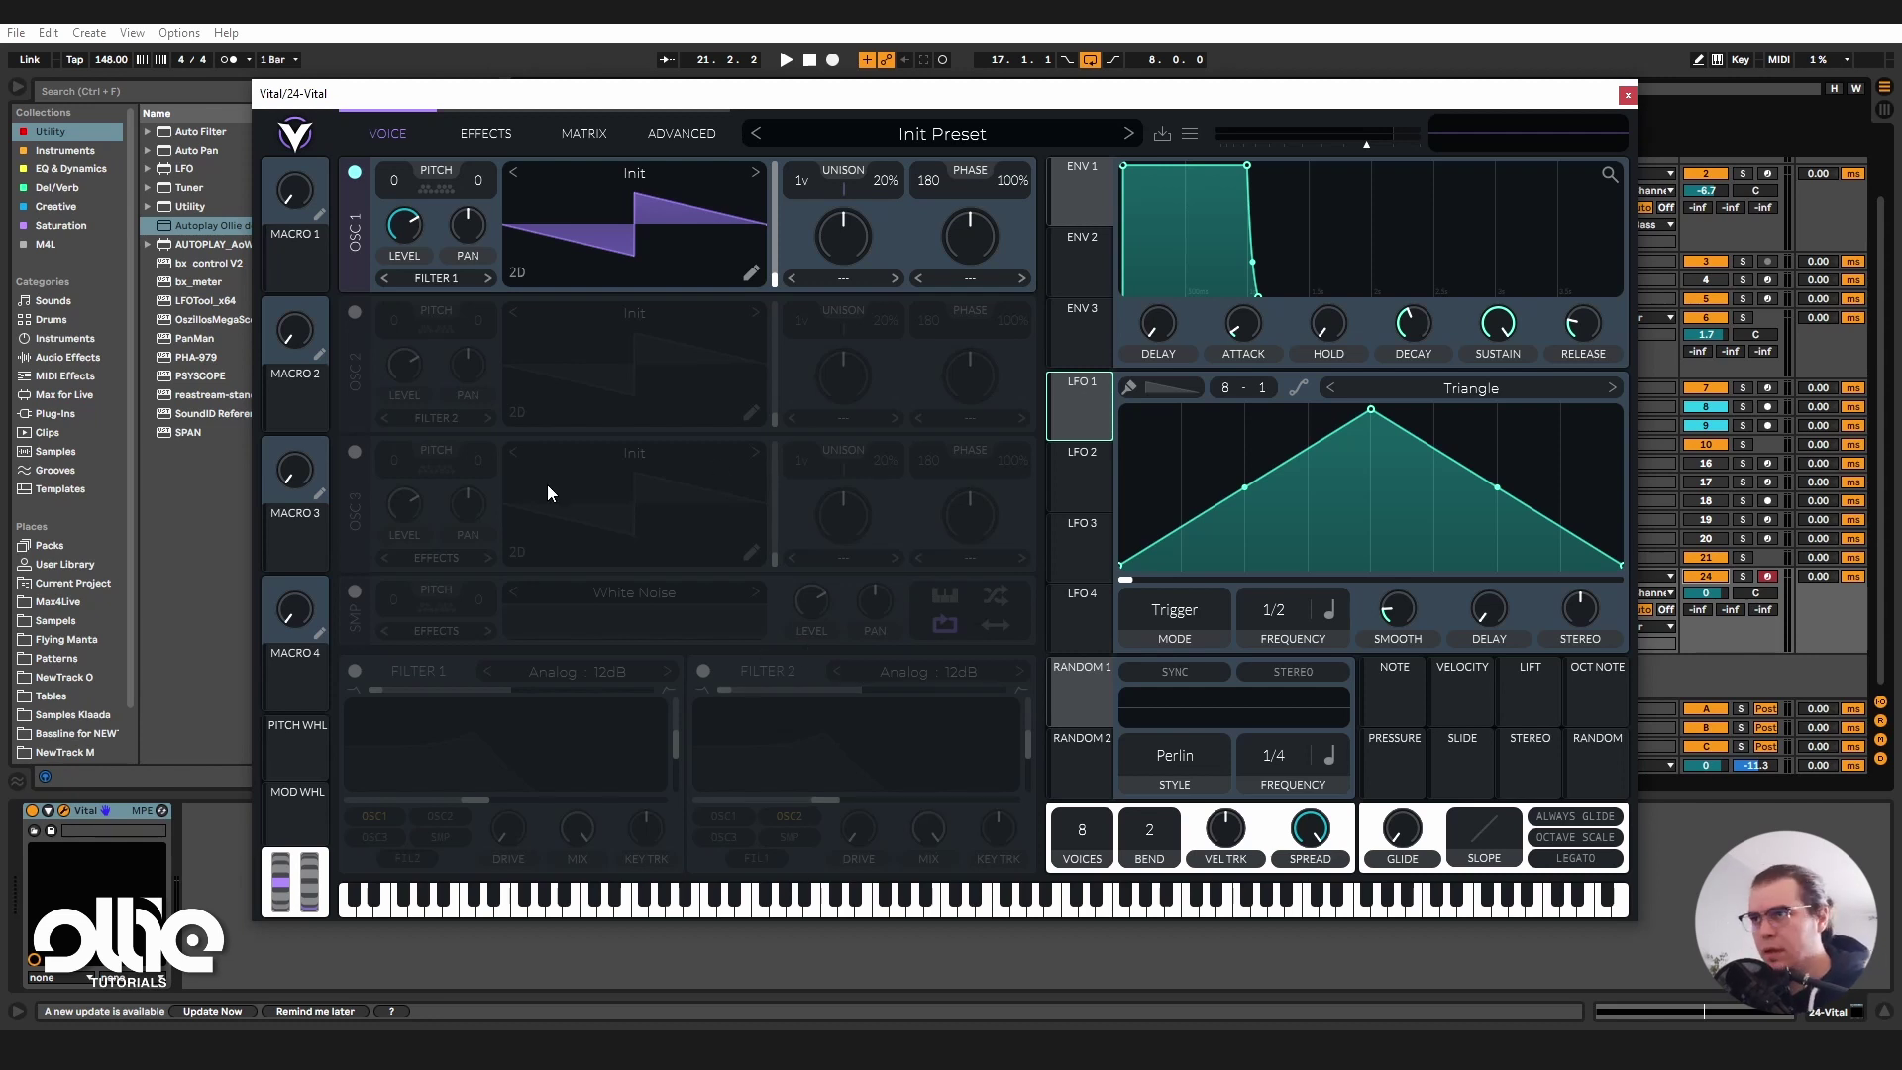
click(489, 133)
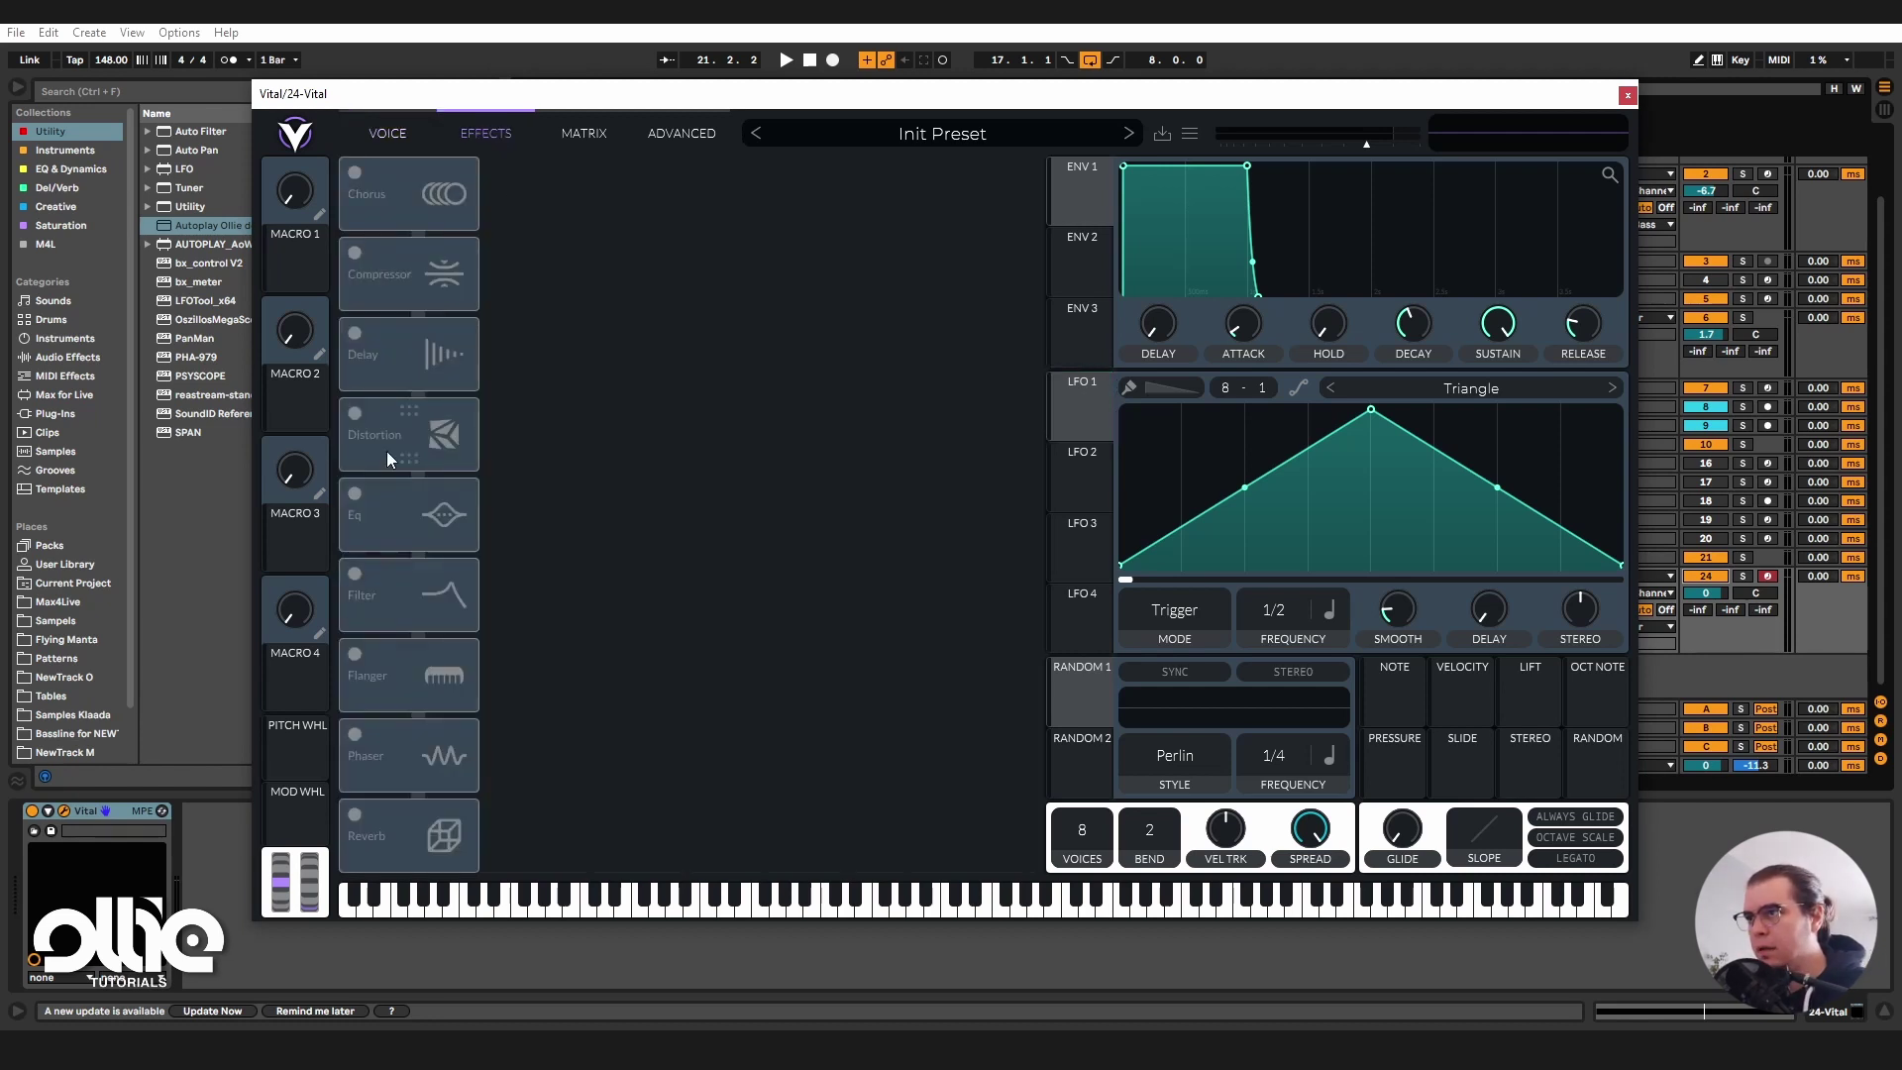
click(355, 736)
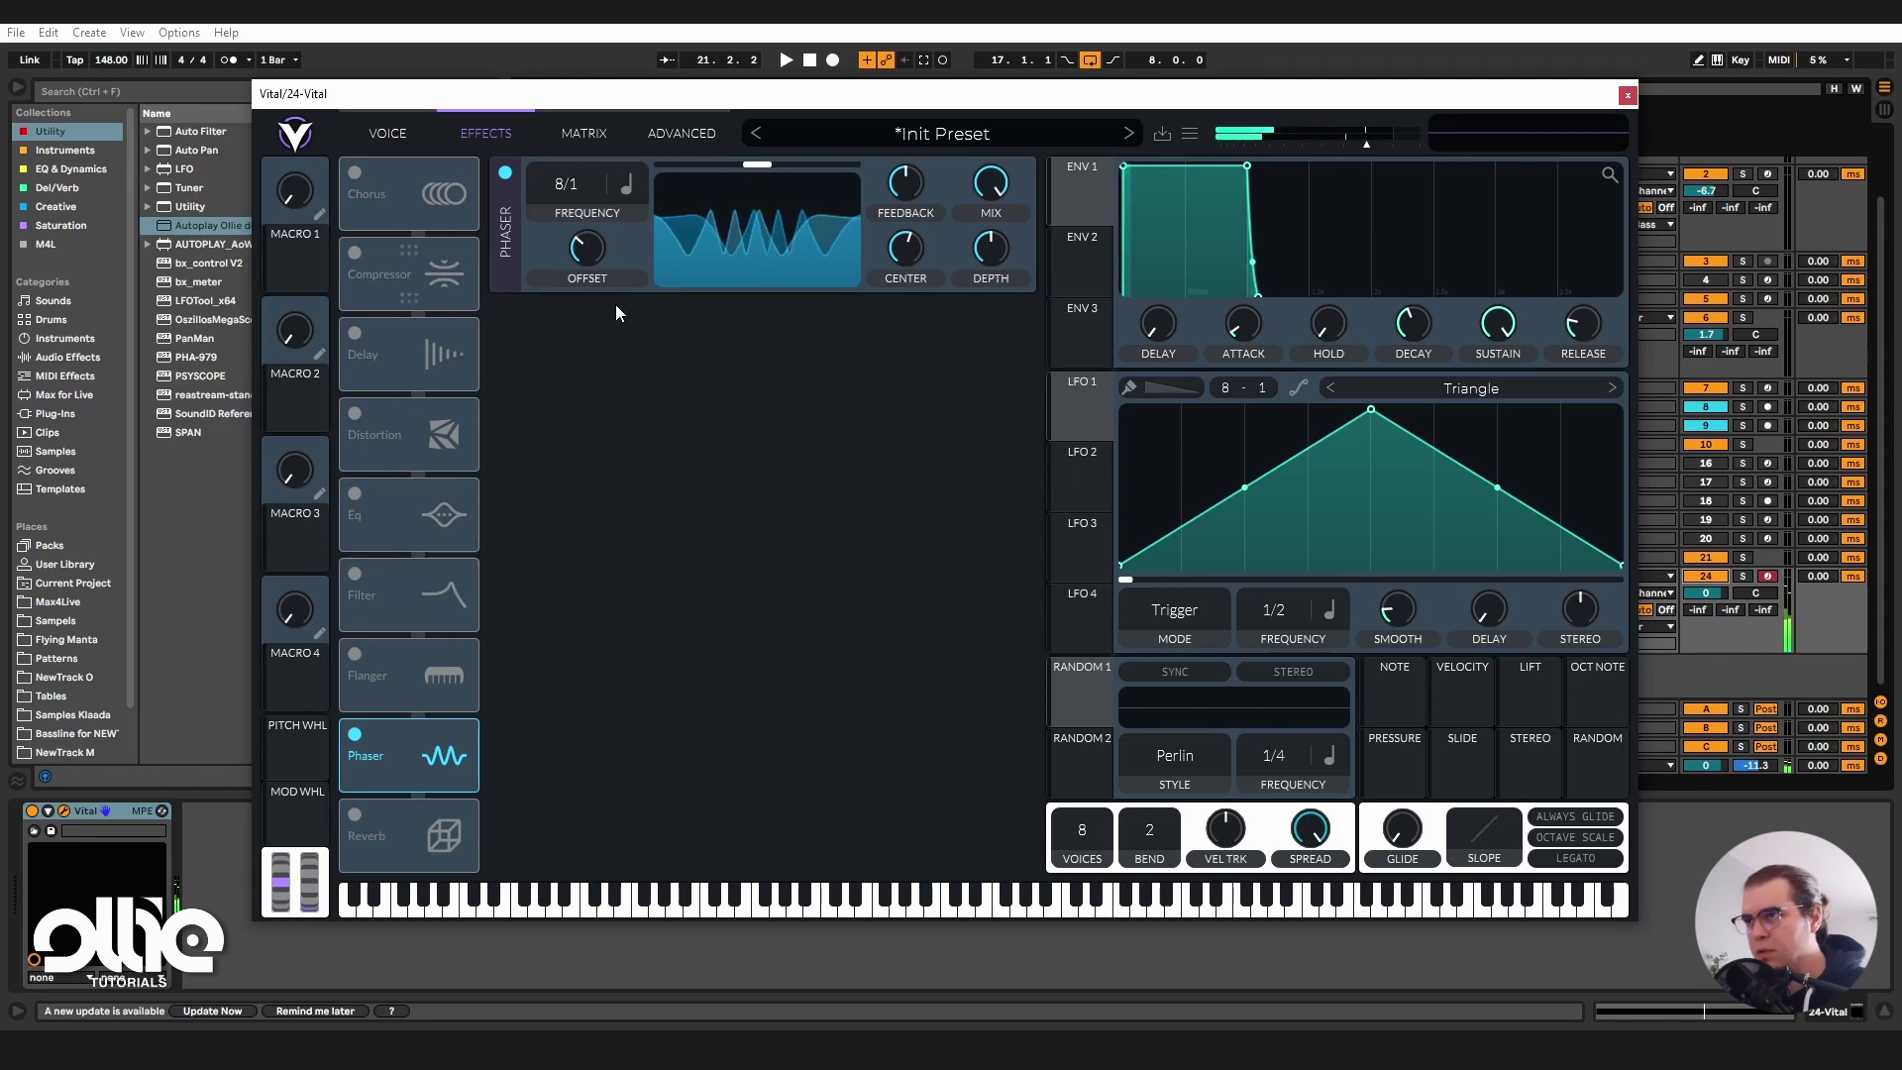
drag(594, 250, 594, 287)
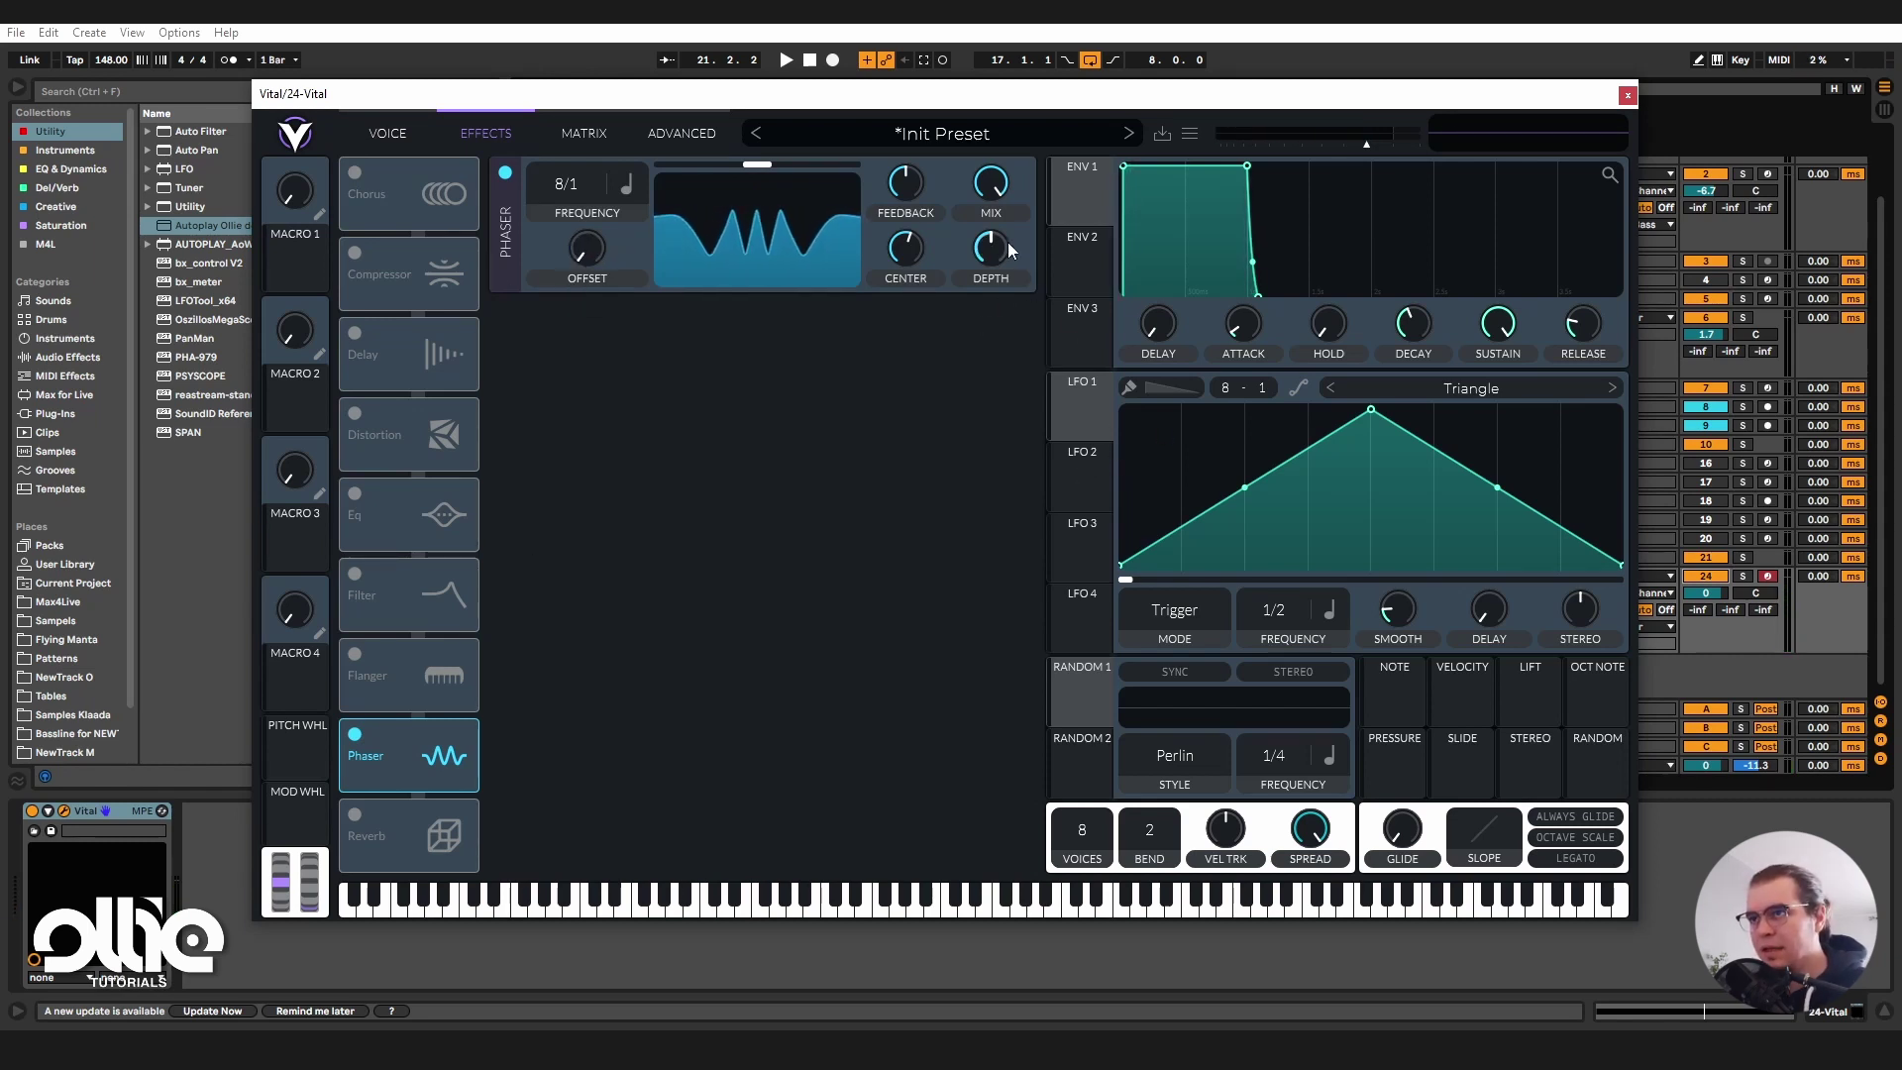
mouse_move(1000, 246)
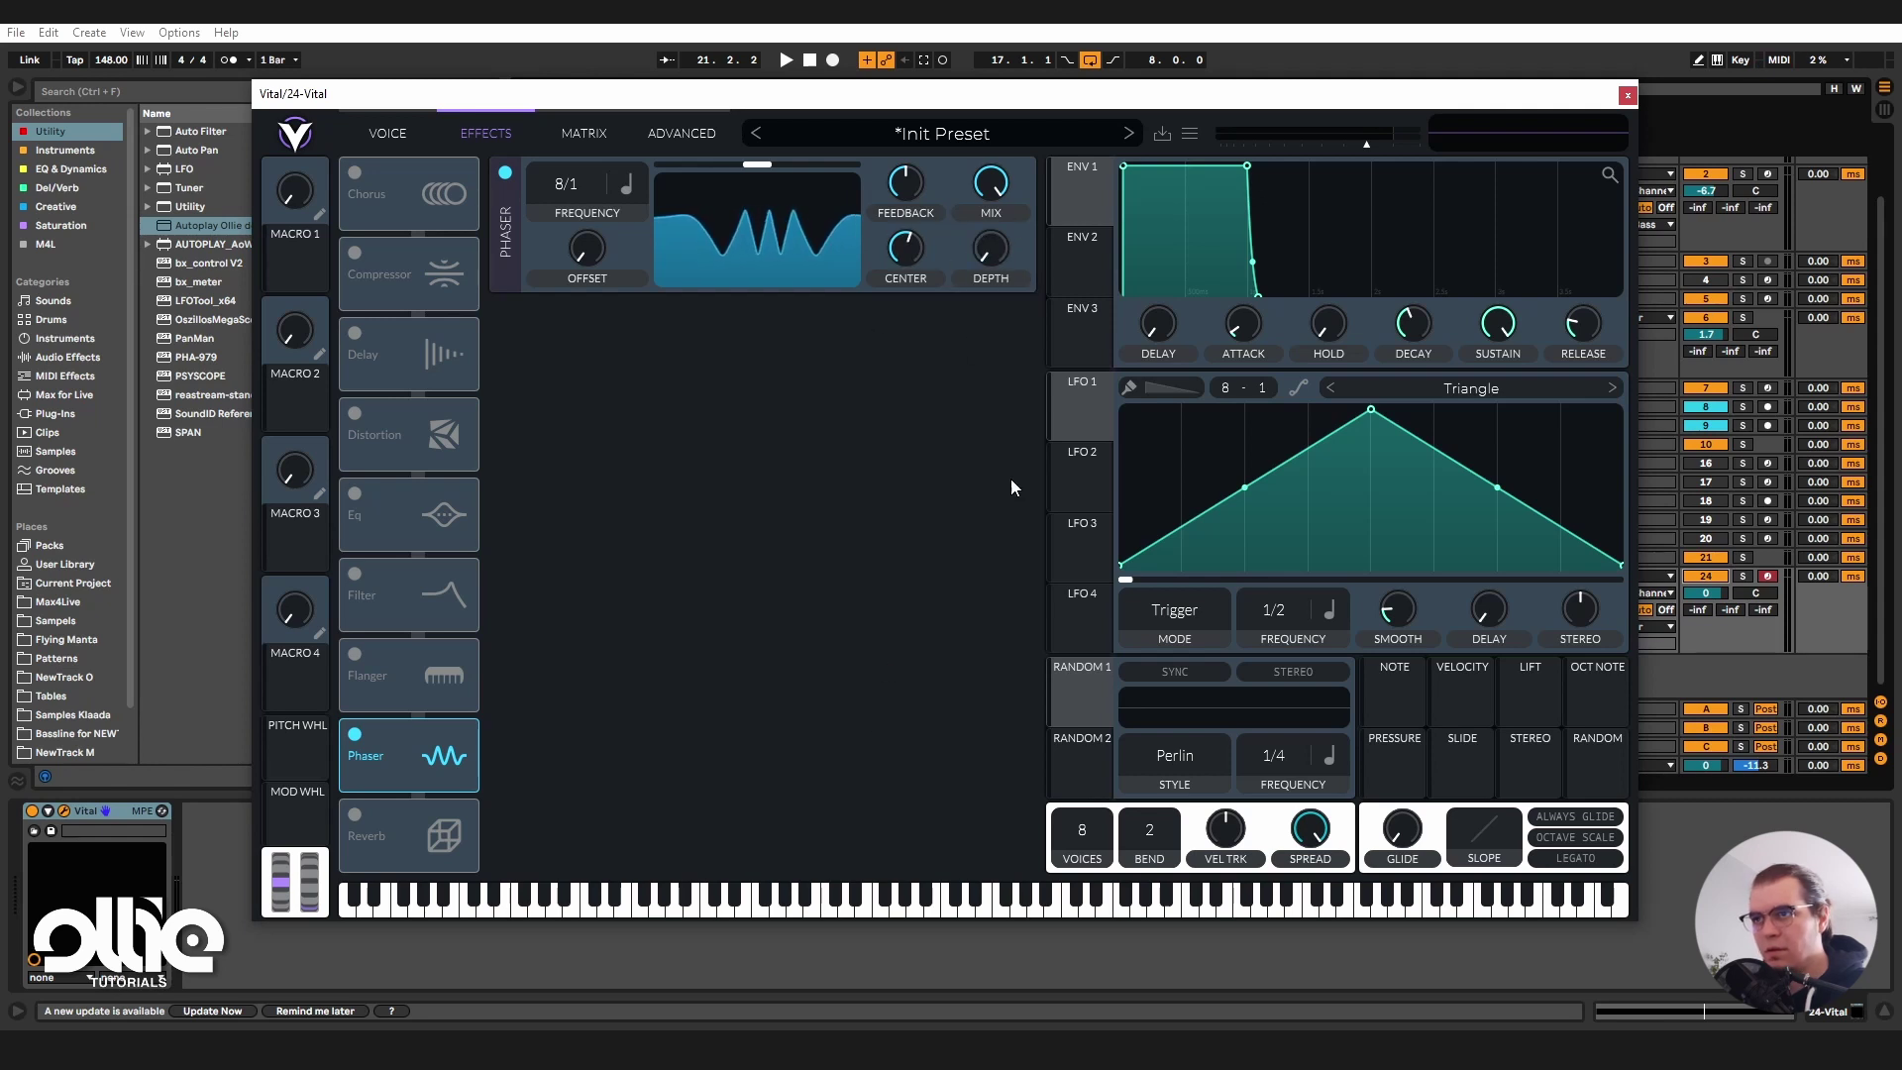
Lower the phaser's center frequency to slightly below 56 semitones.
mouse_move(878, 278)
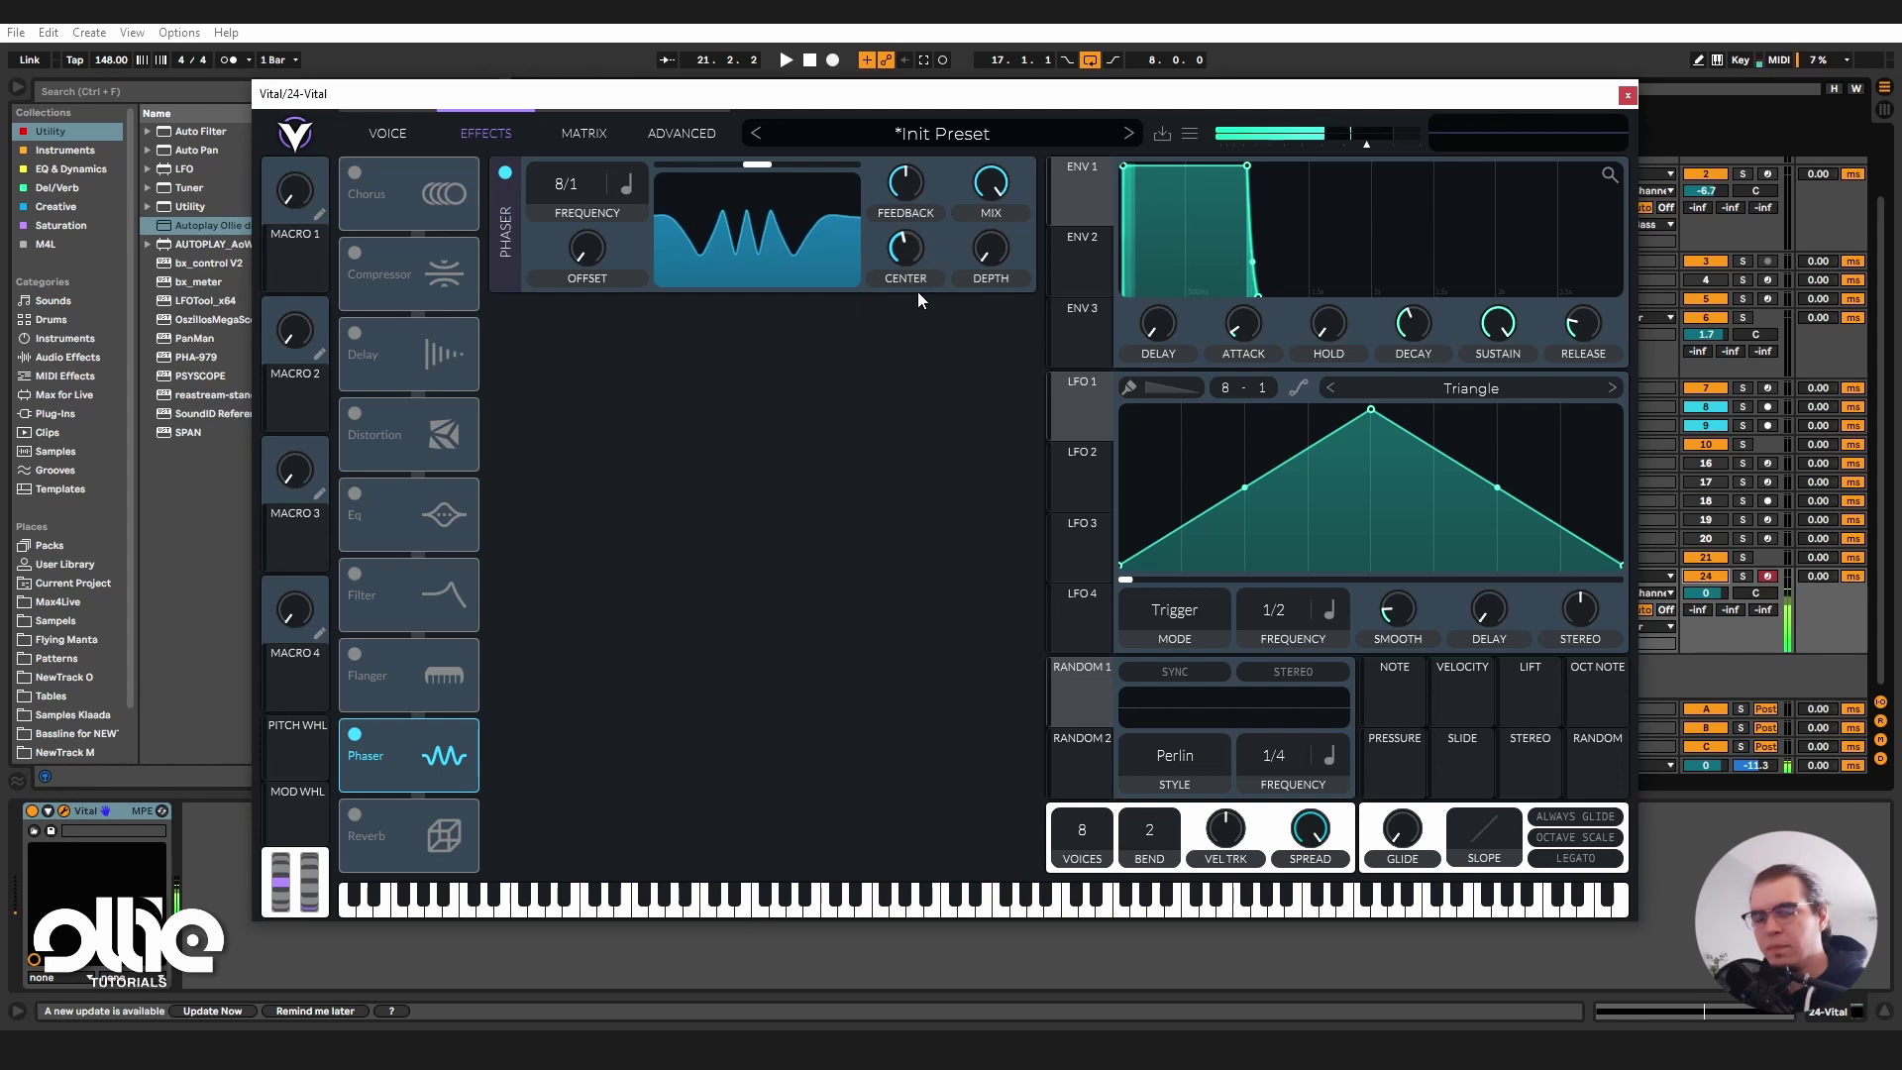
scroll(906, 256, down, 5)
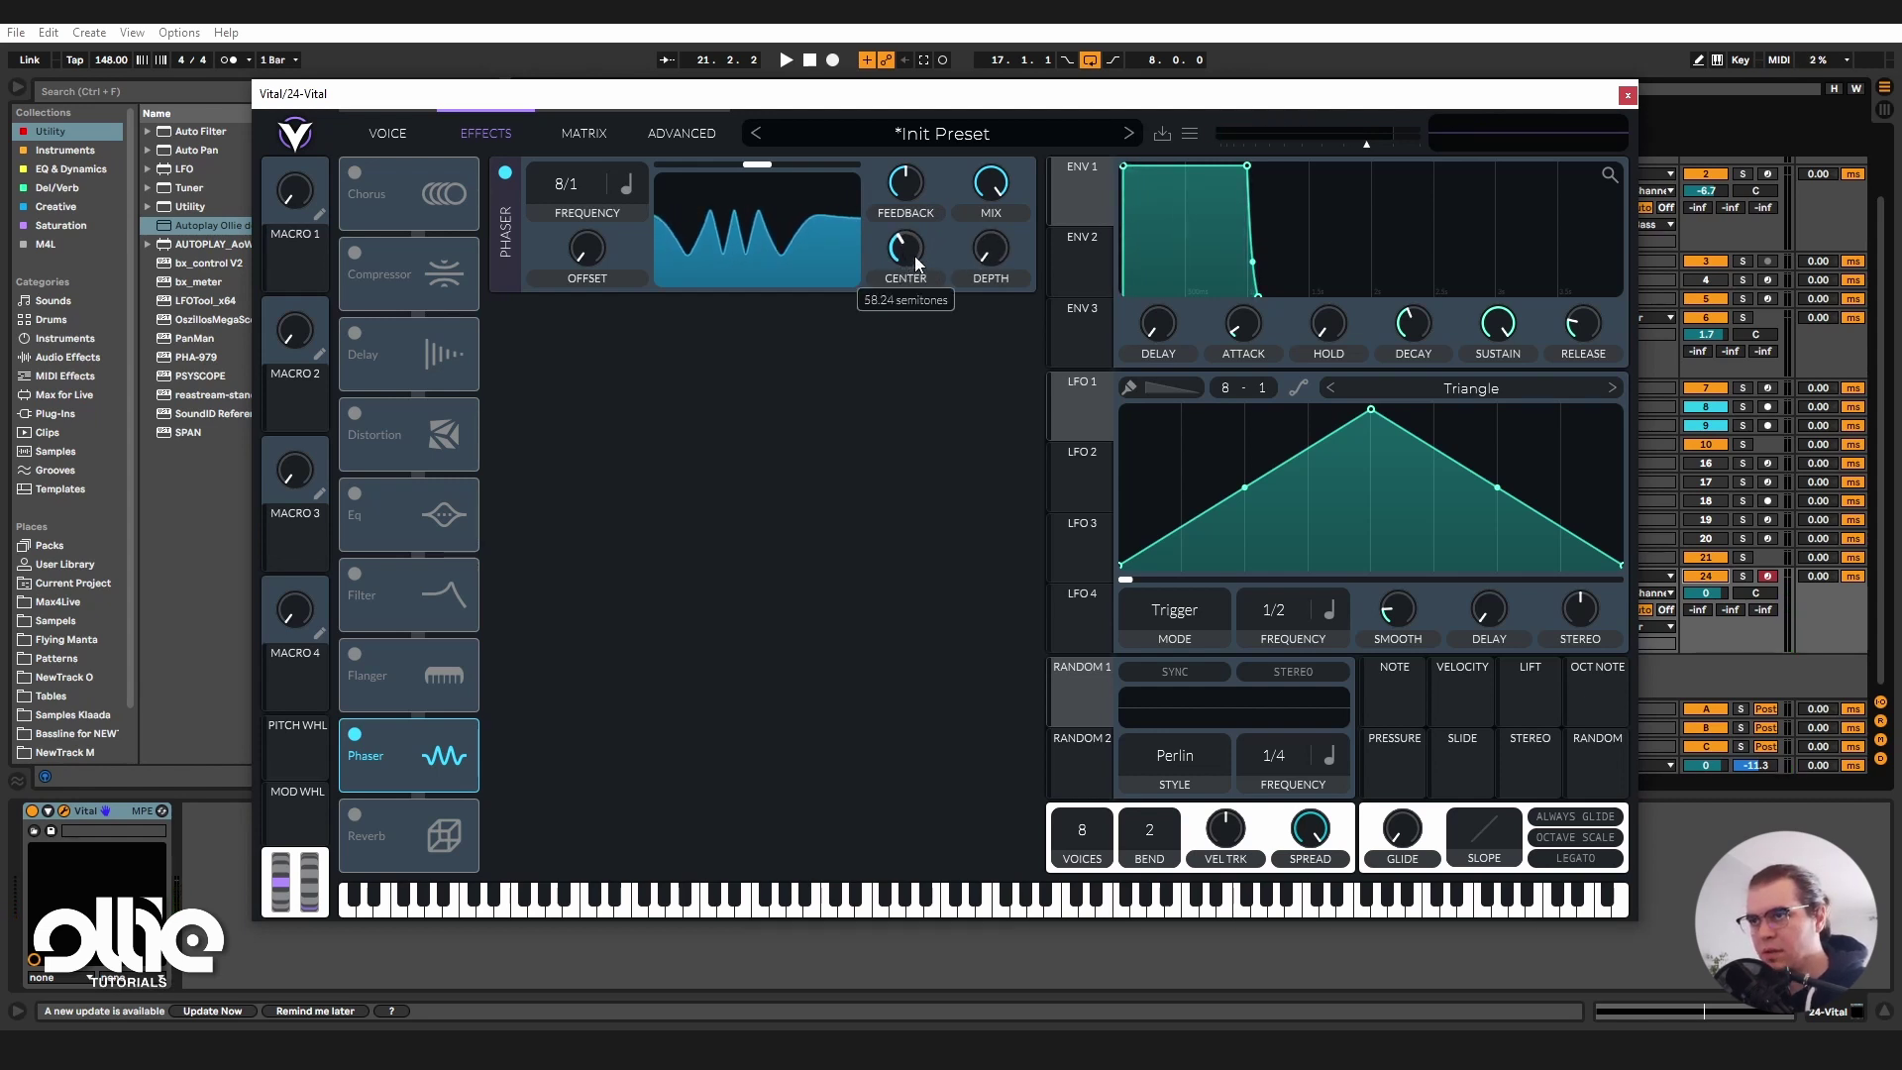
scroll(910, 260, up, 1)
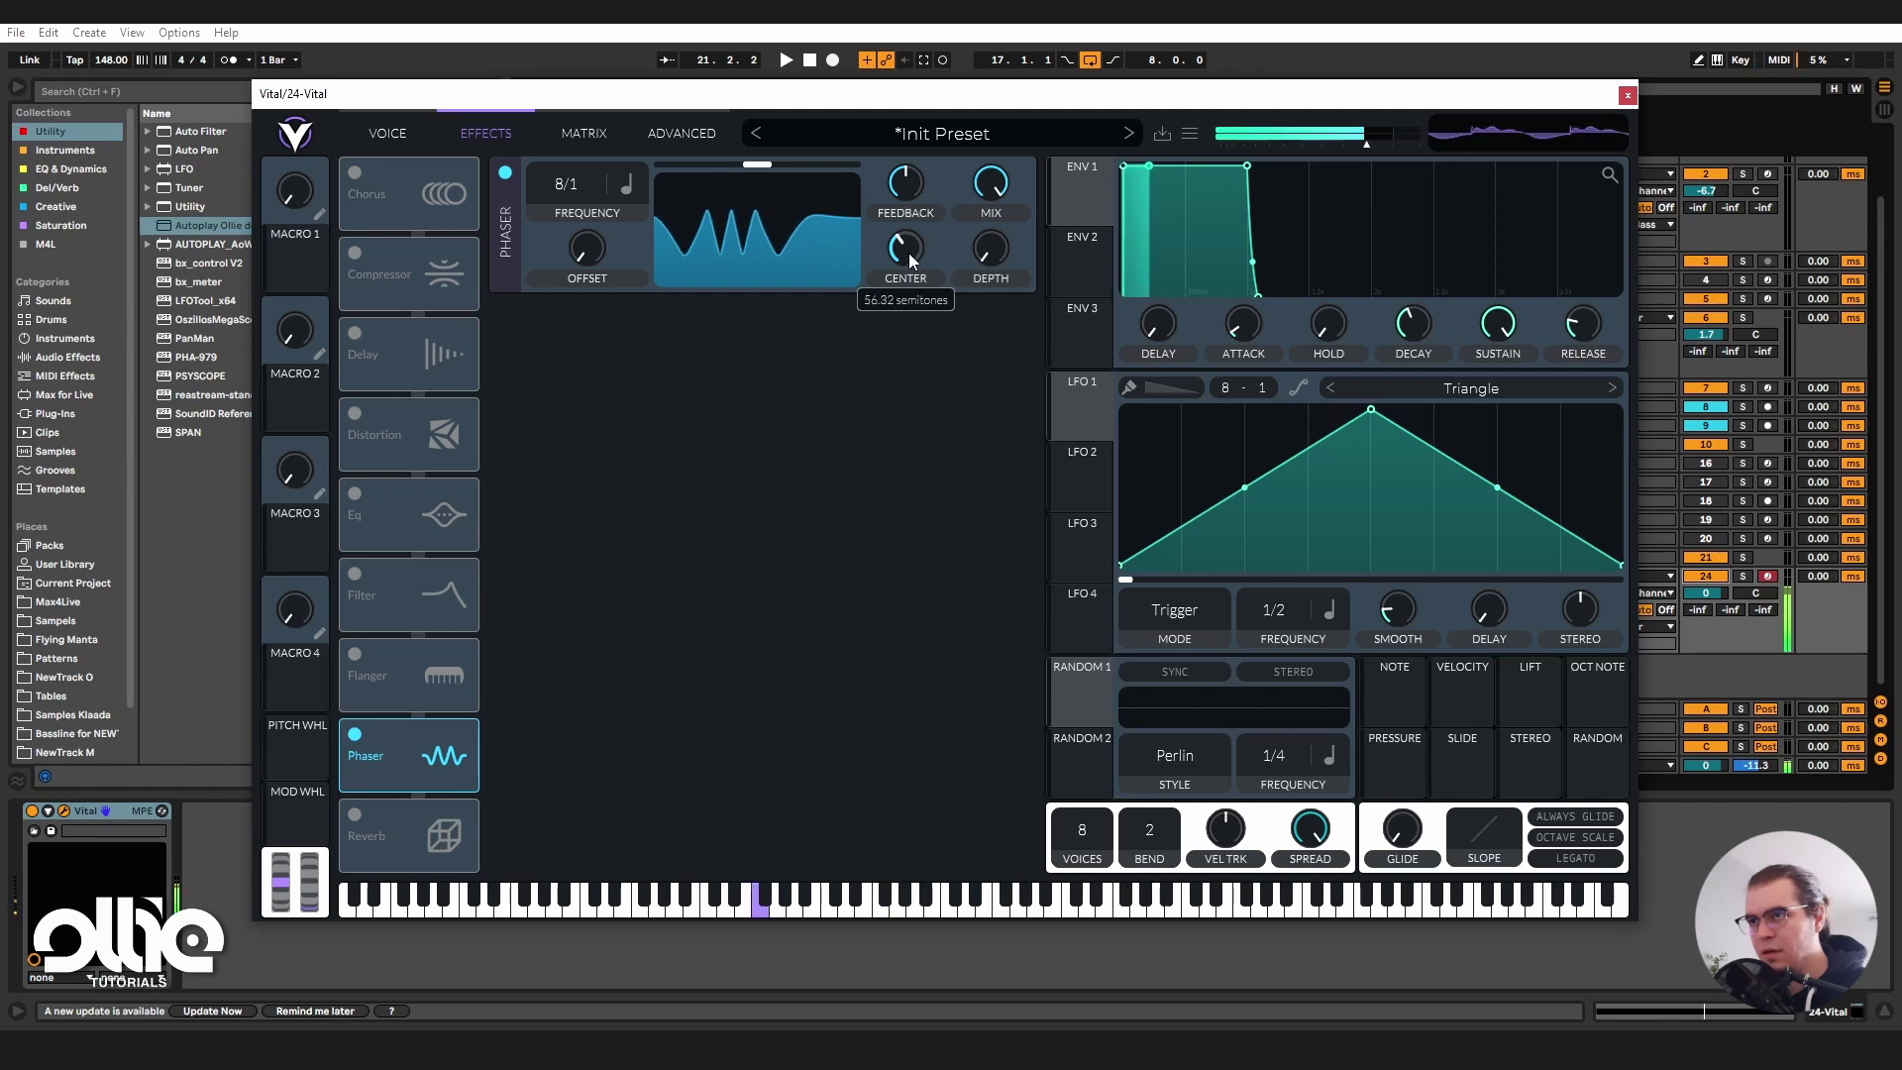
drag(909, 255, 999, 290)
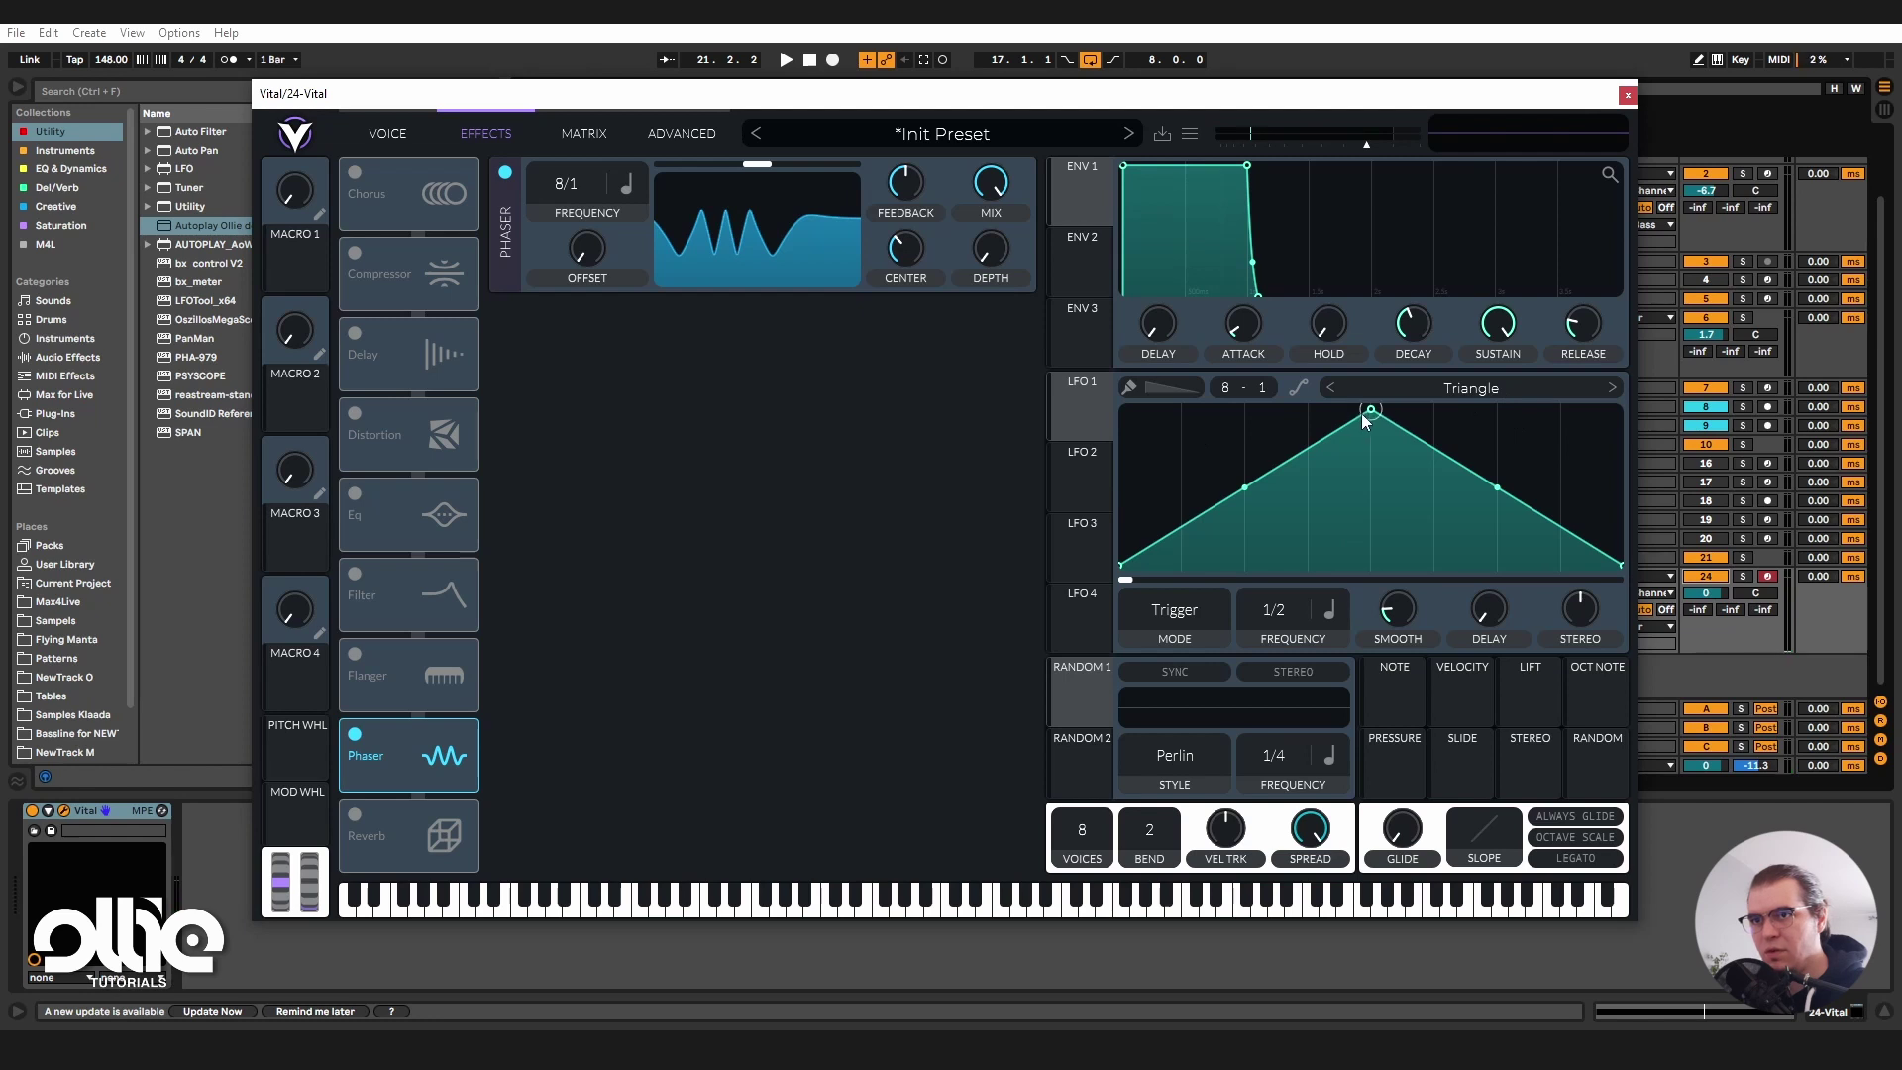
Reshape LFO 1 into a rising ramp in Envelope mode at 1/1 frequency, modulating the phaser's center.
drag(1371, 409, 1622, 409)
drag(1065, 427, 905, 246)
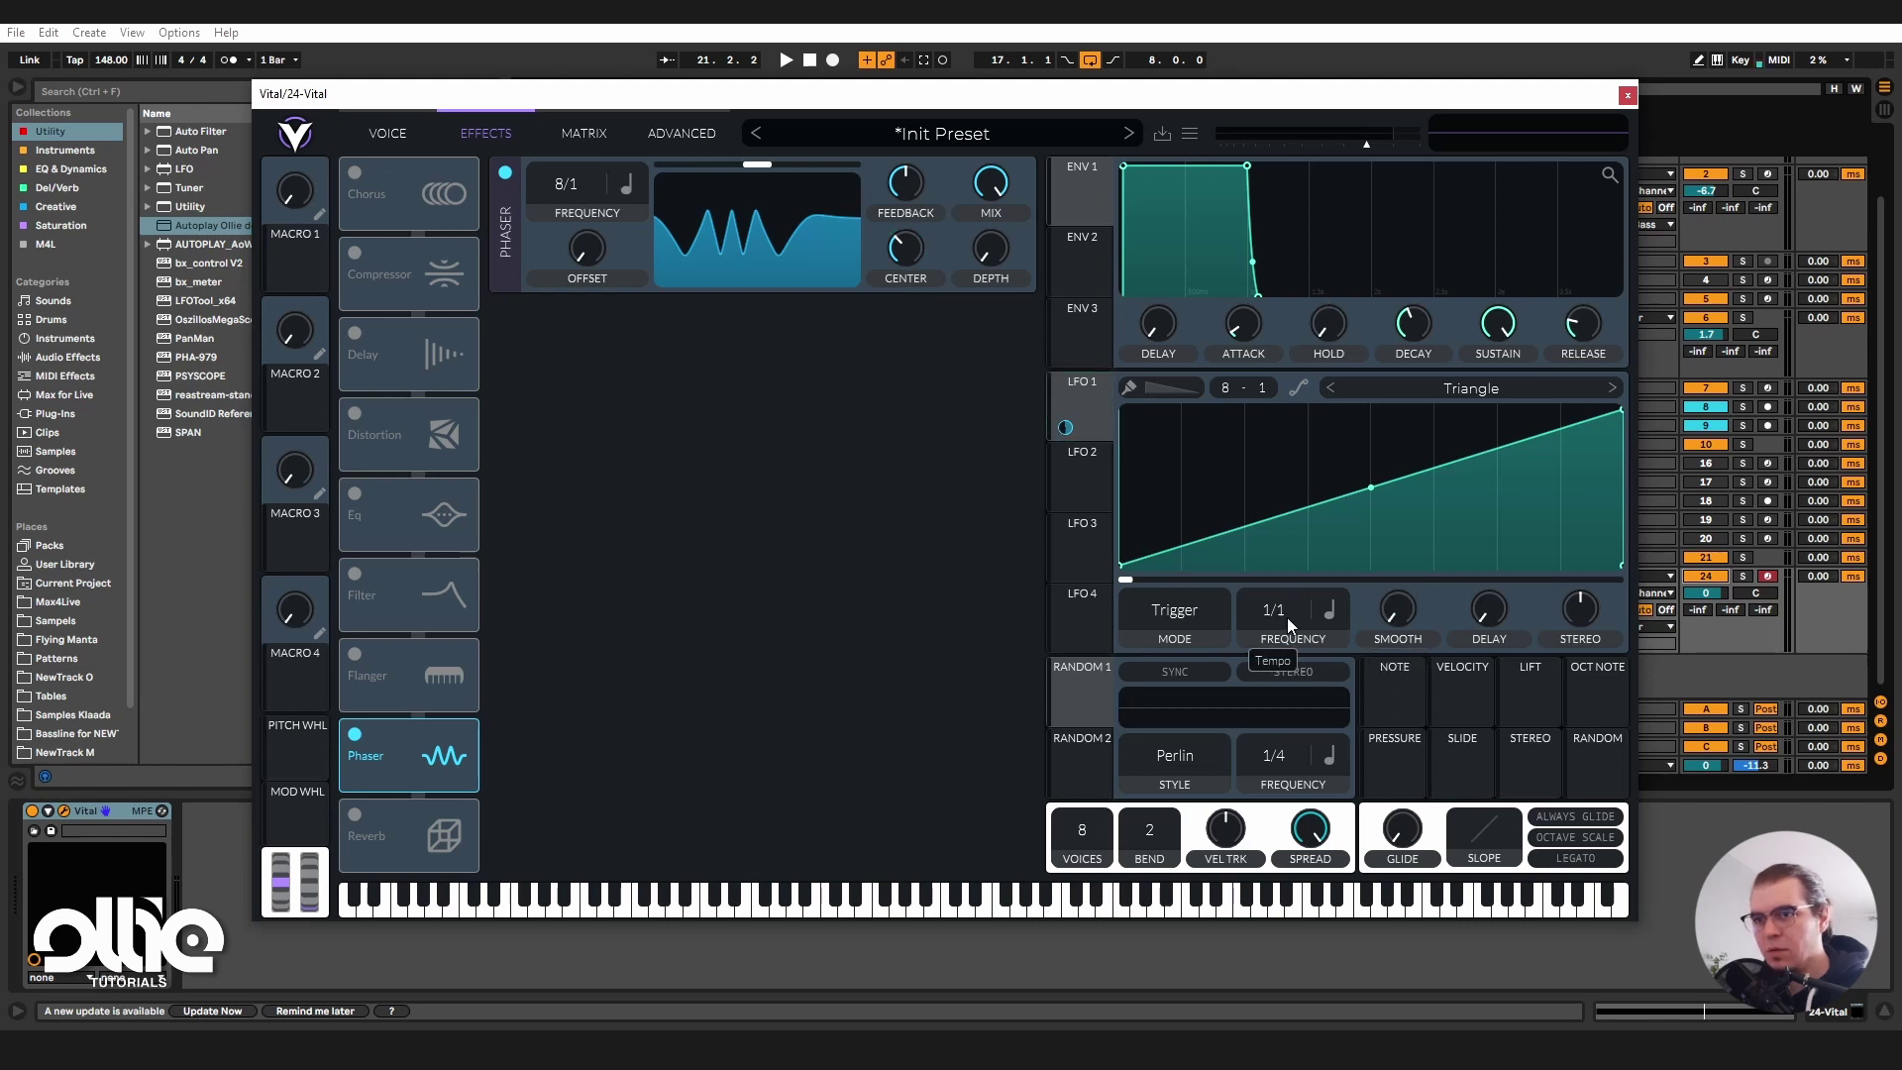
click(1192, 615)
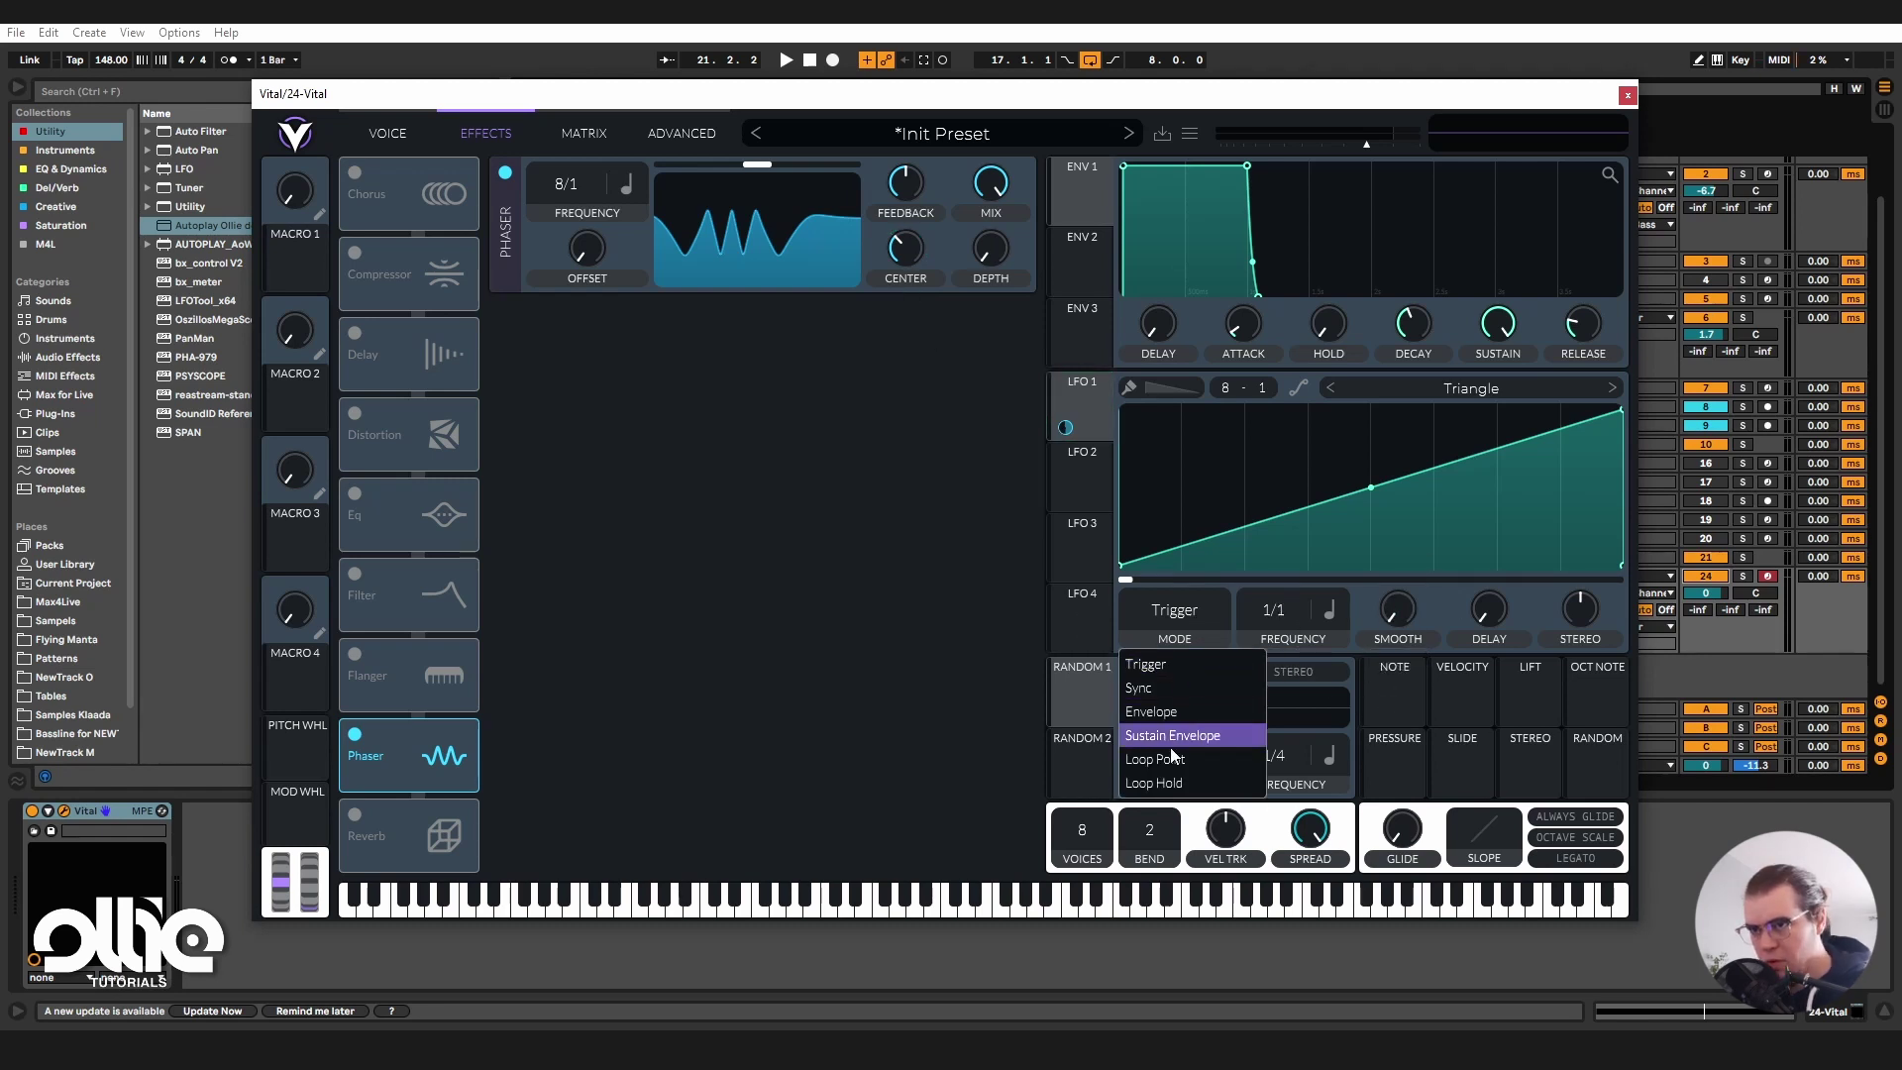
click(1198, 712)
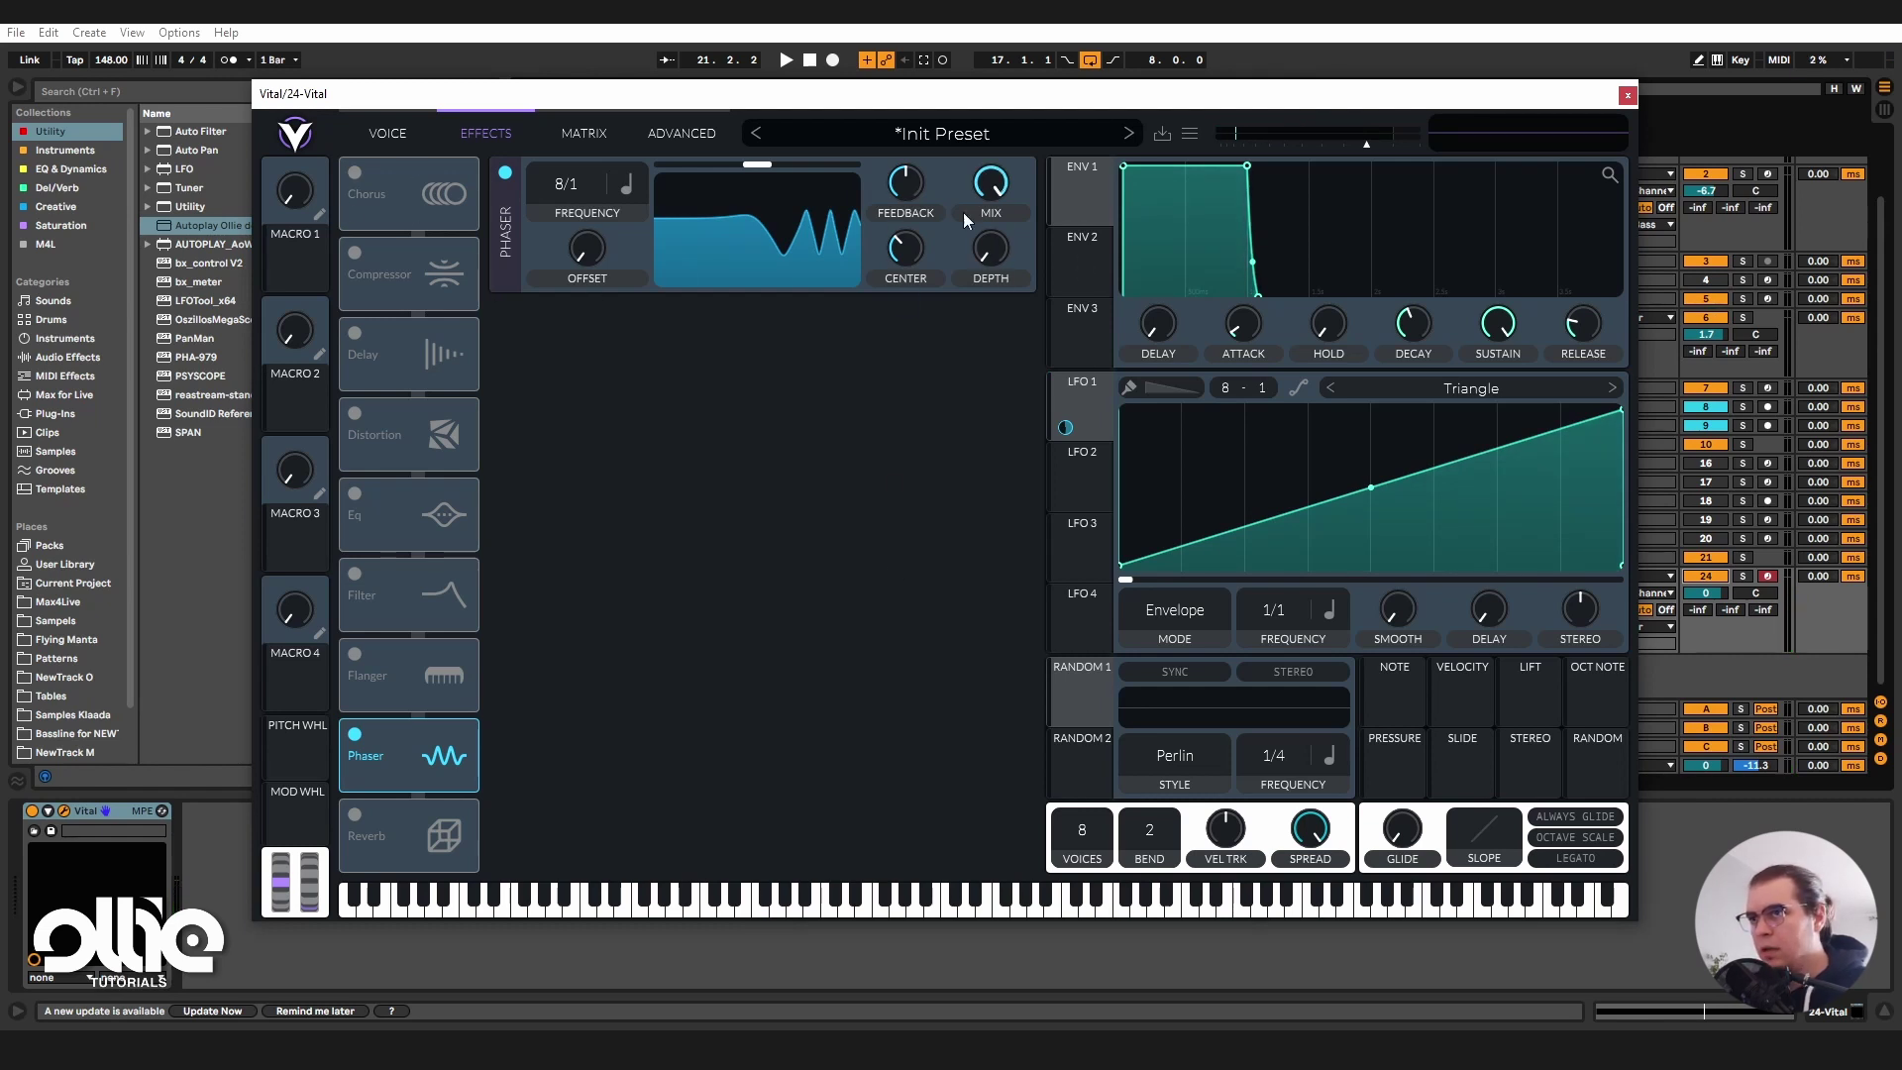
Raise the phaser's feedback to its maximum and load the favorite wavetable Basic Shapes into oscillator 1.
drag(908, 188, 957, 162)
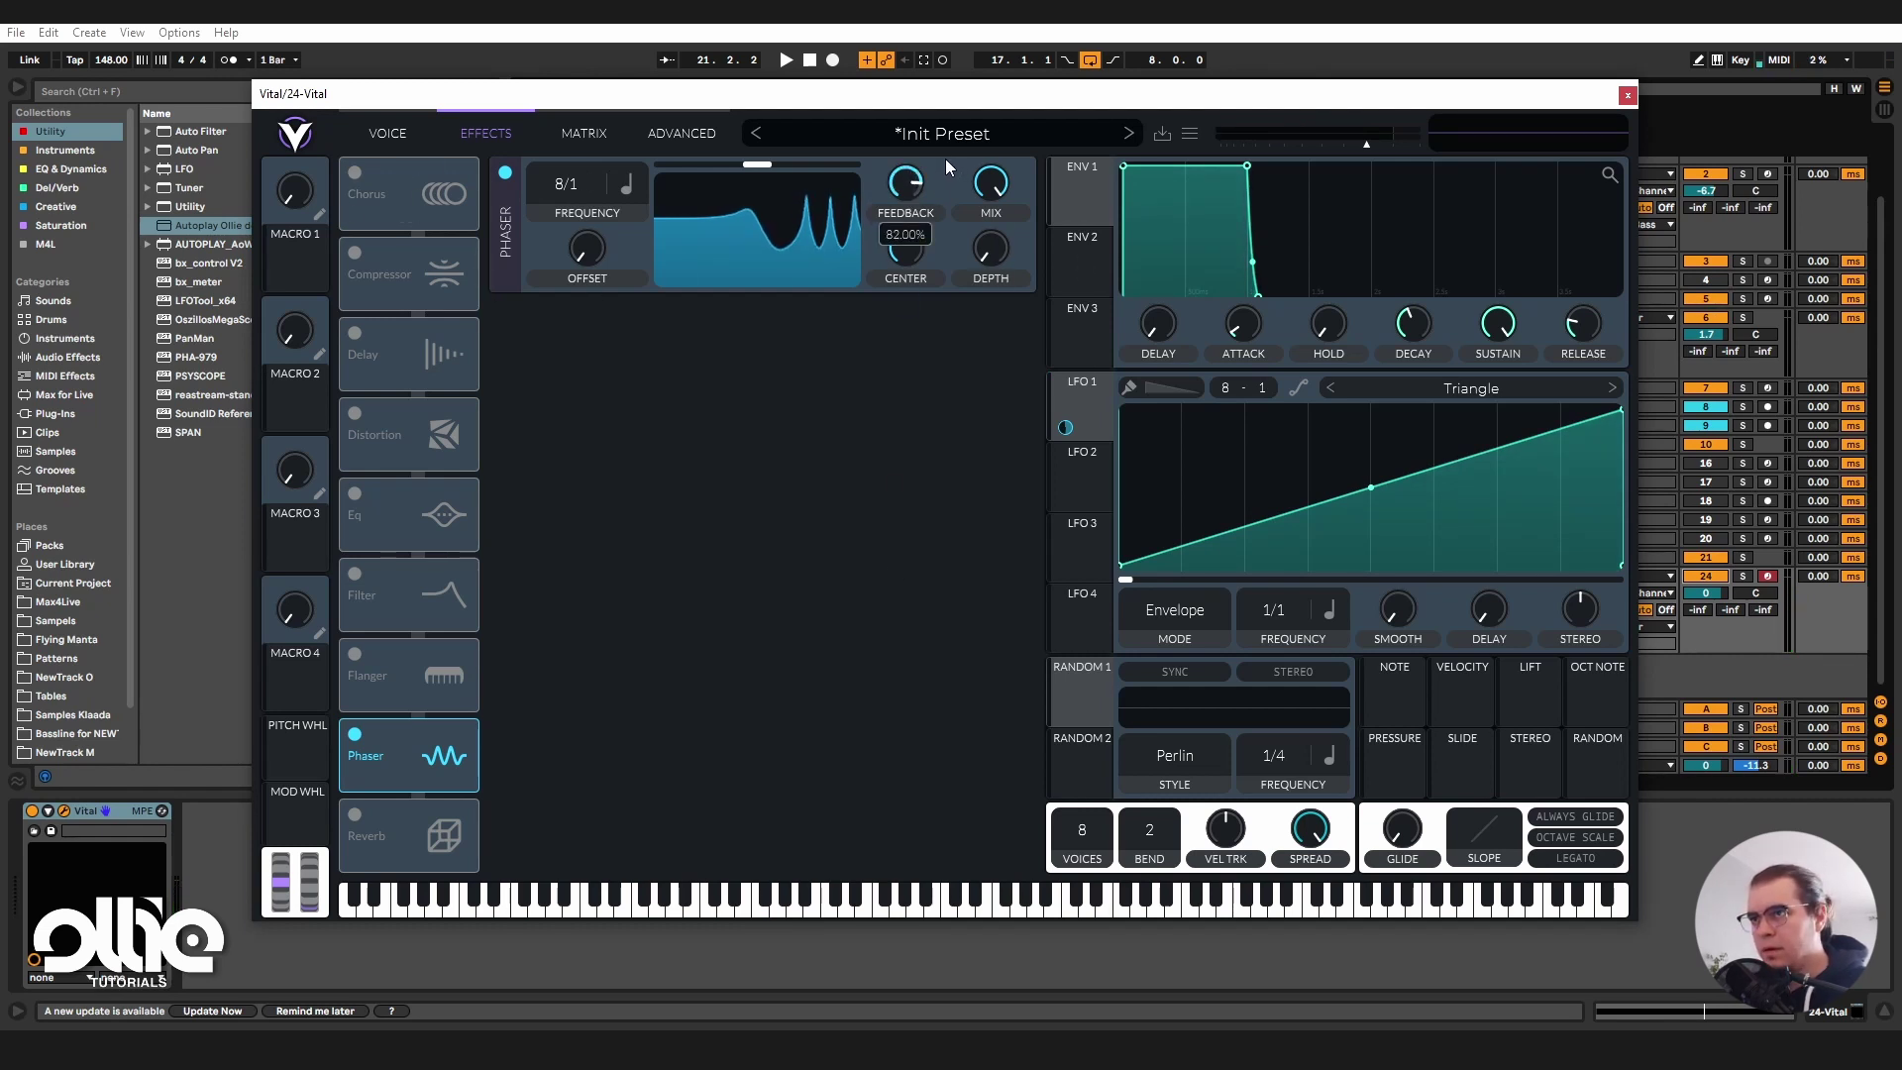
click(387, 133)
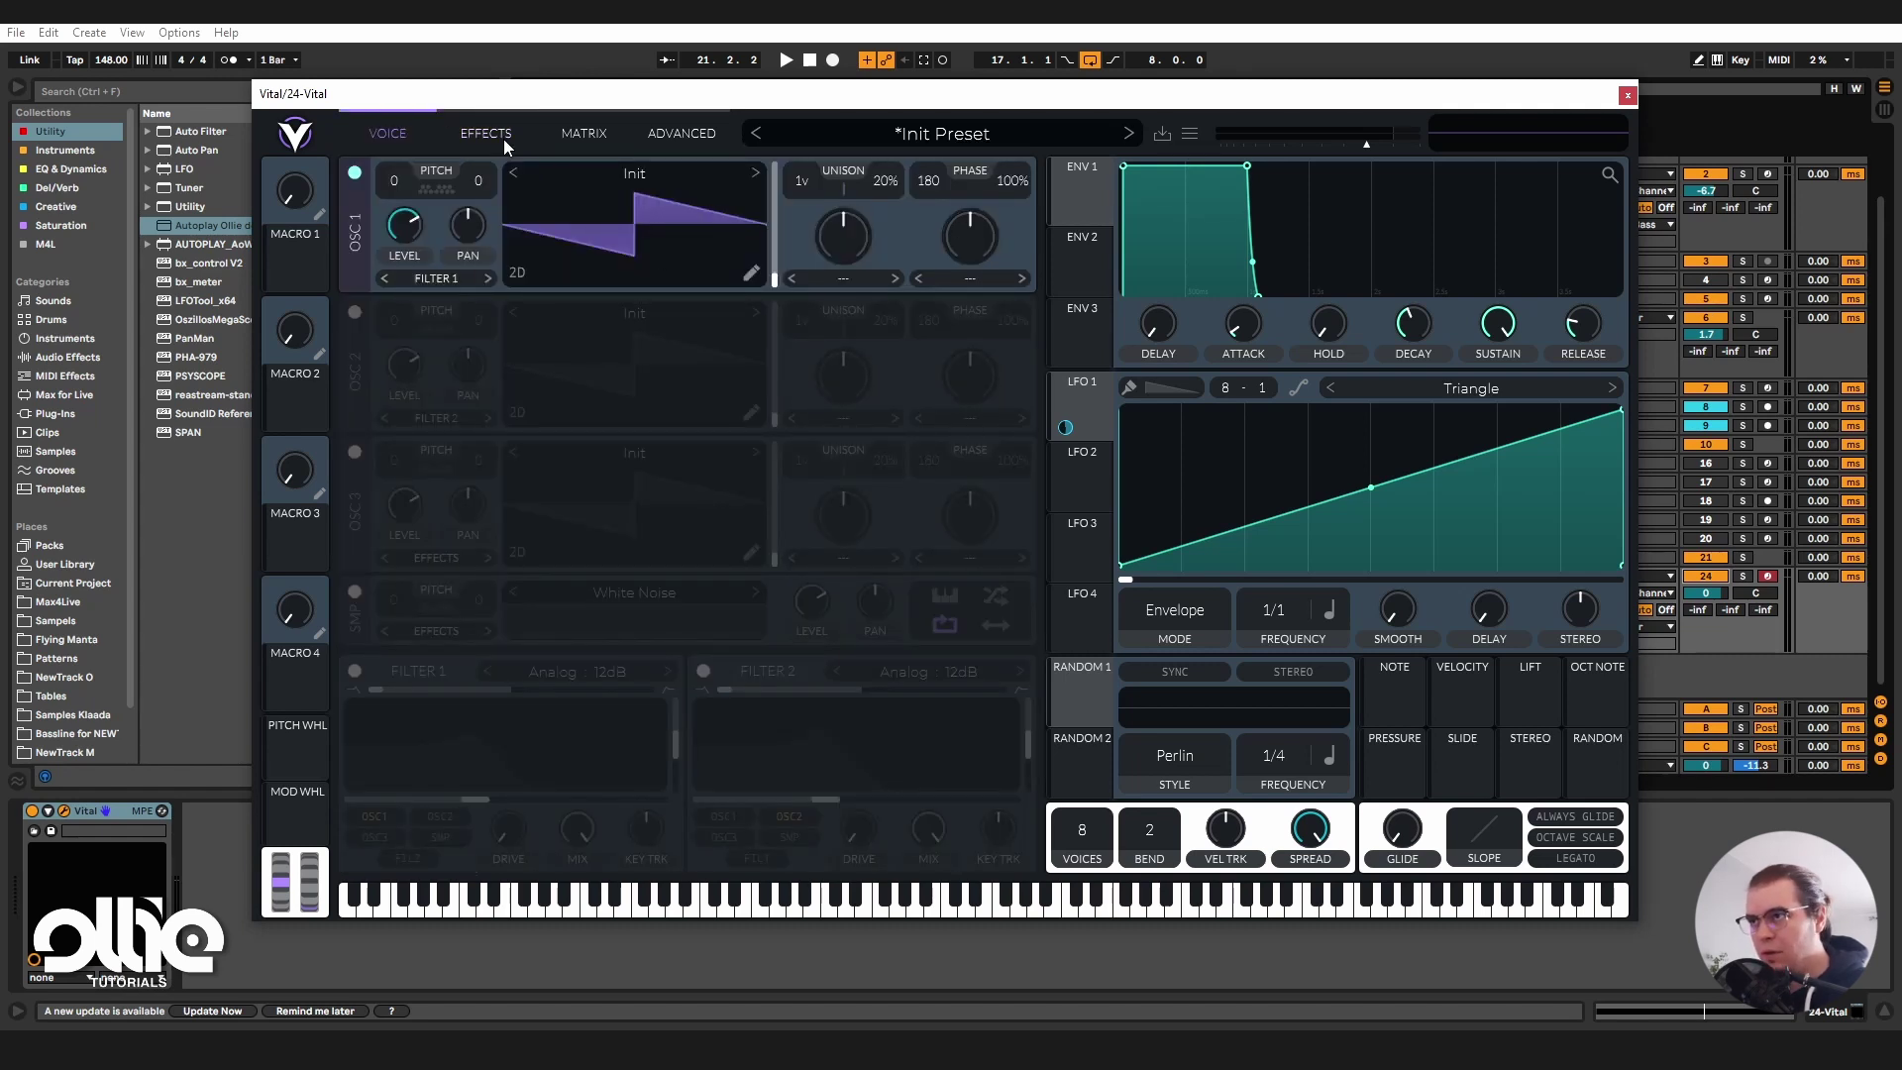
click(652, 172)
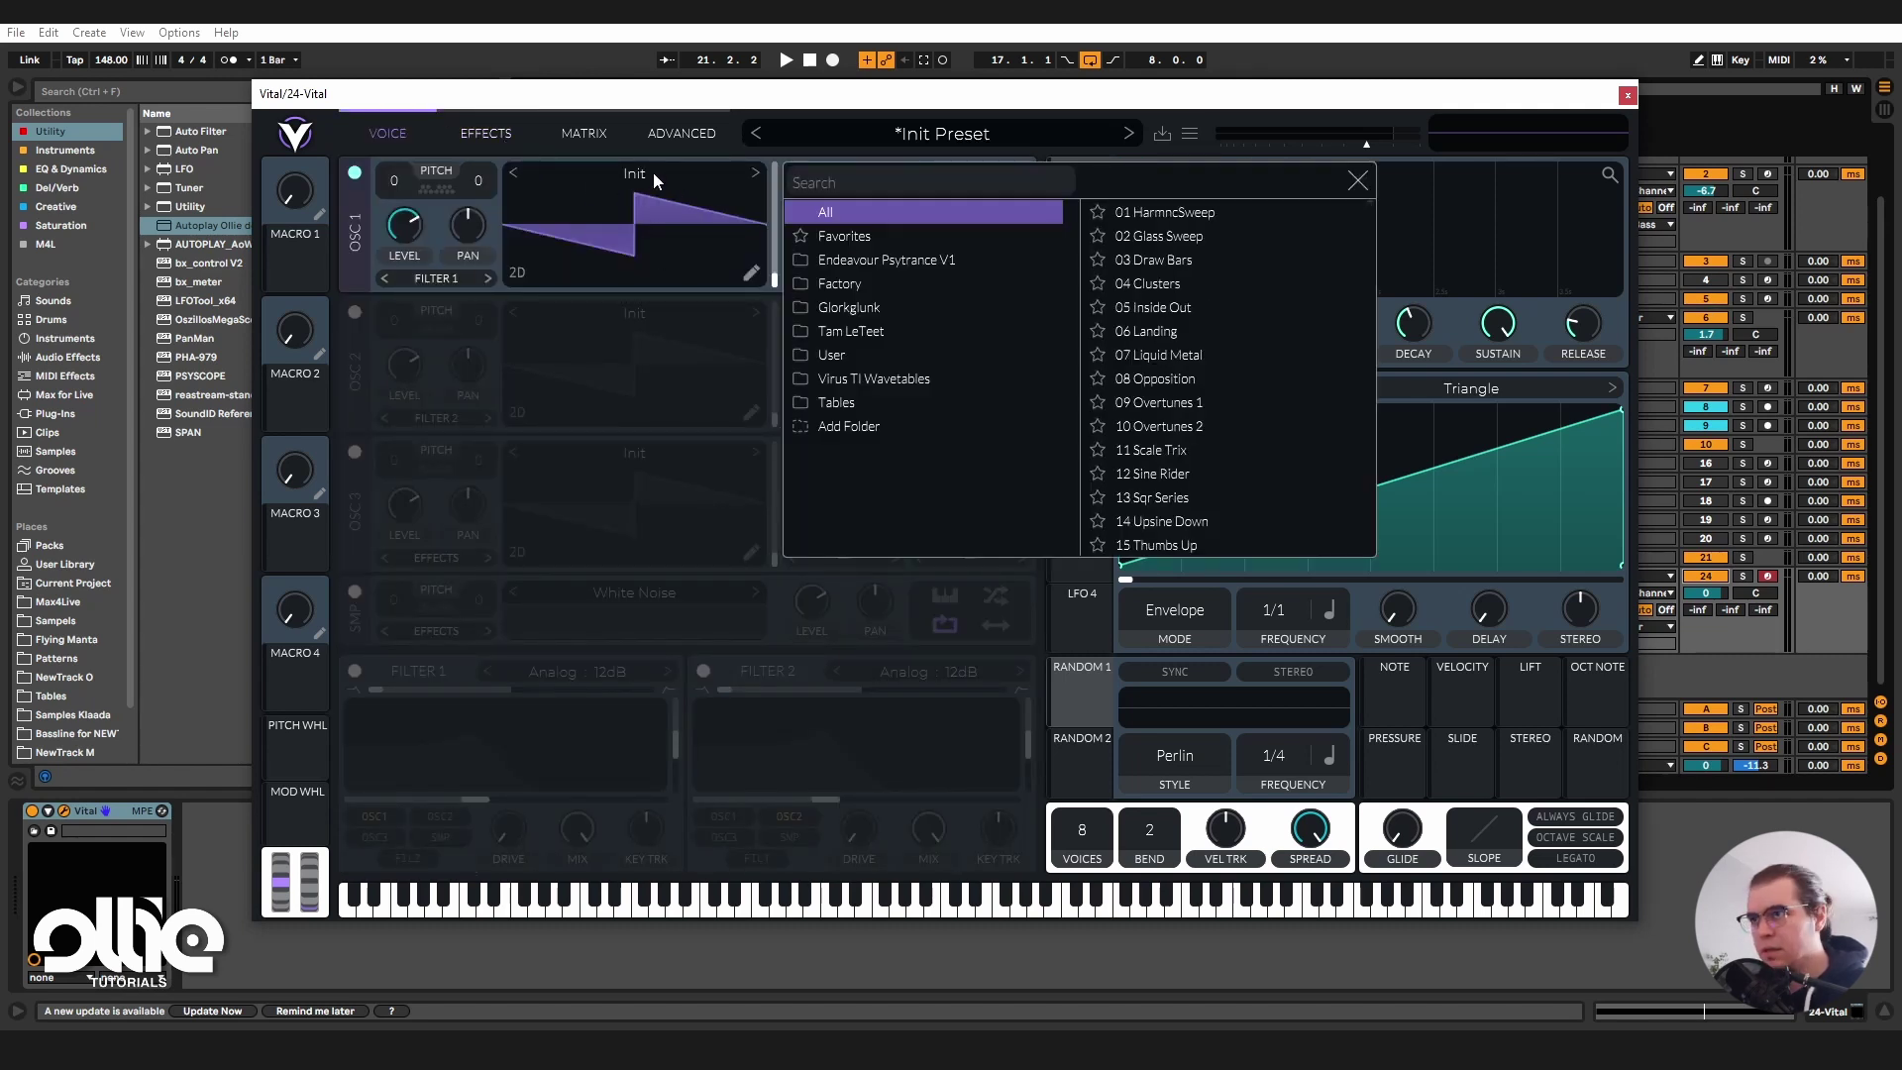
click(880, 234)
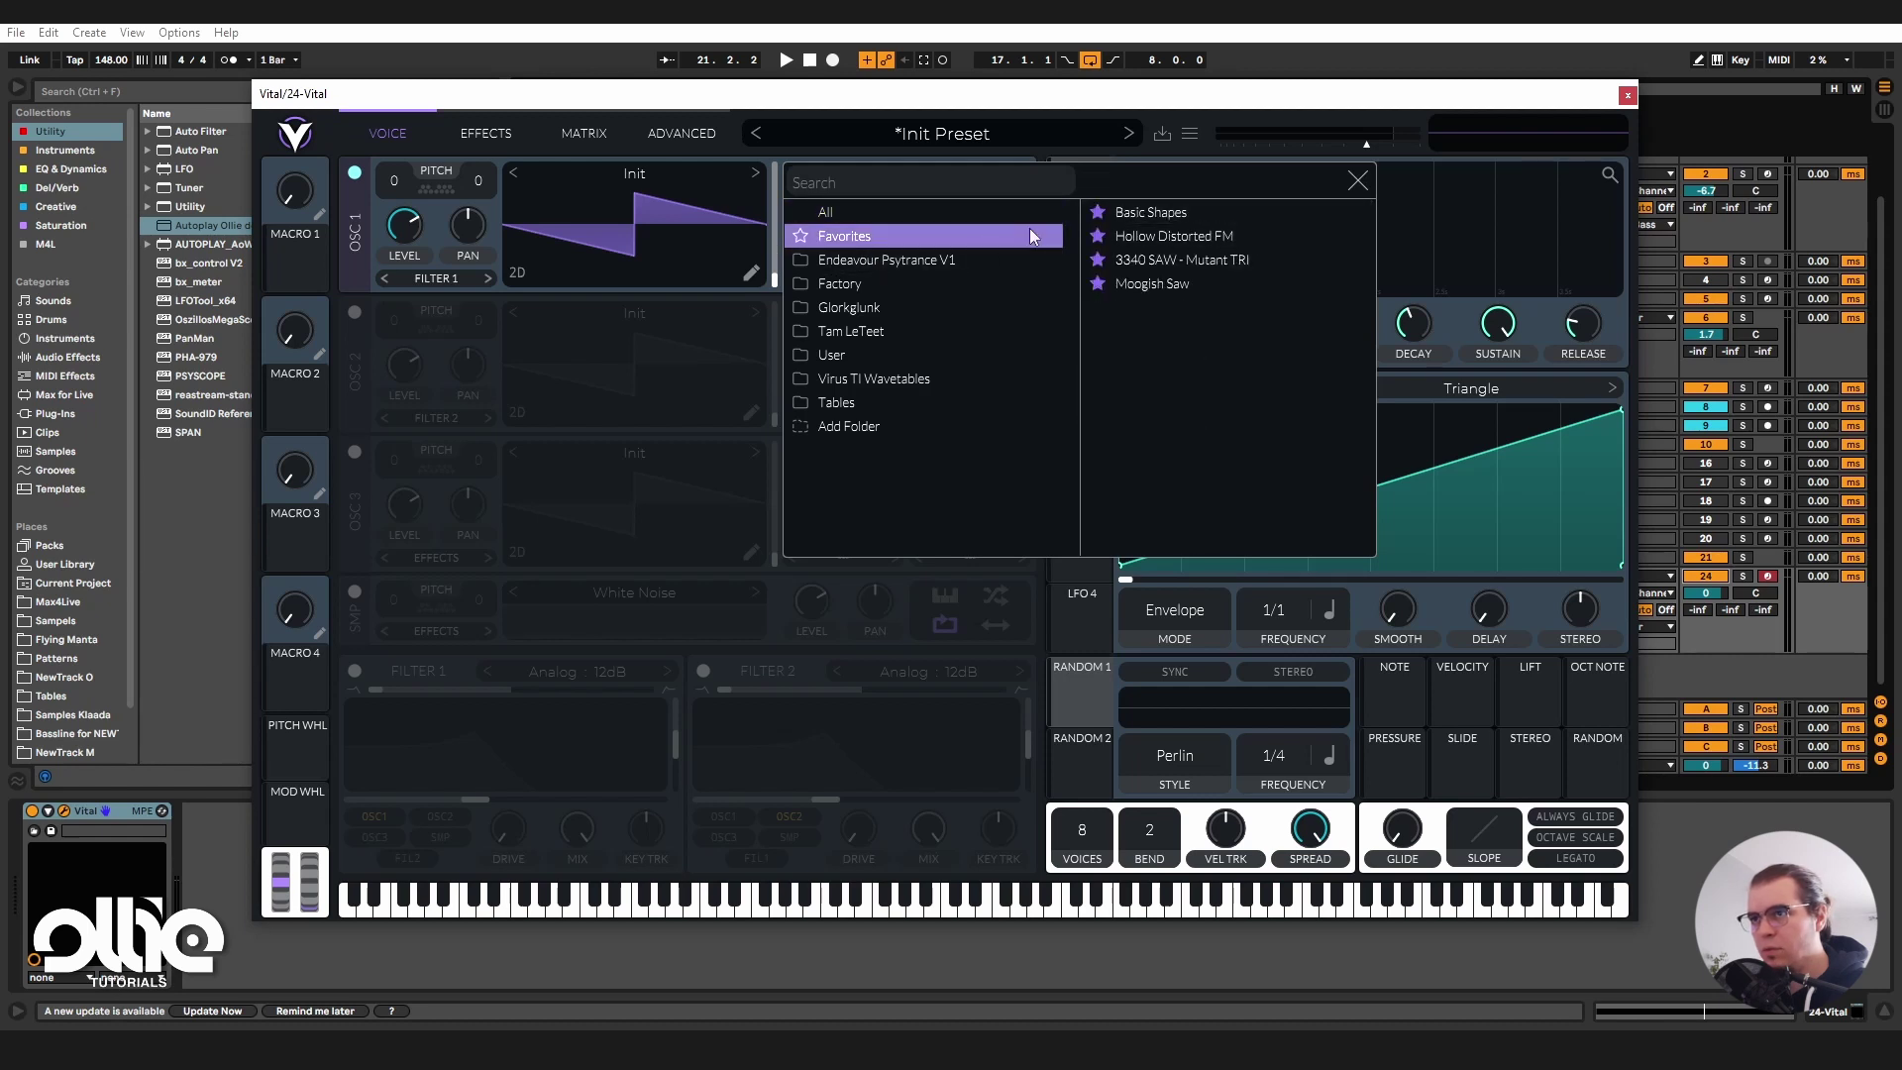
click(1140, 212)
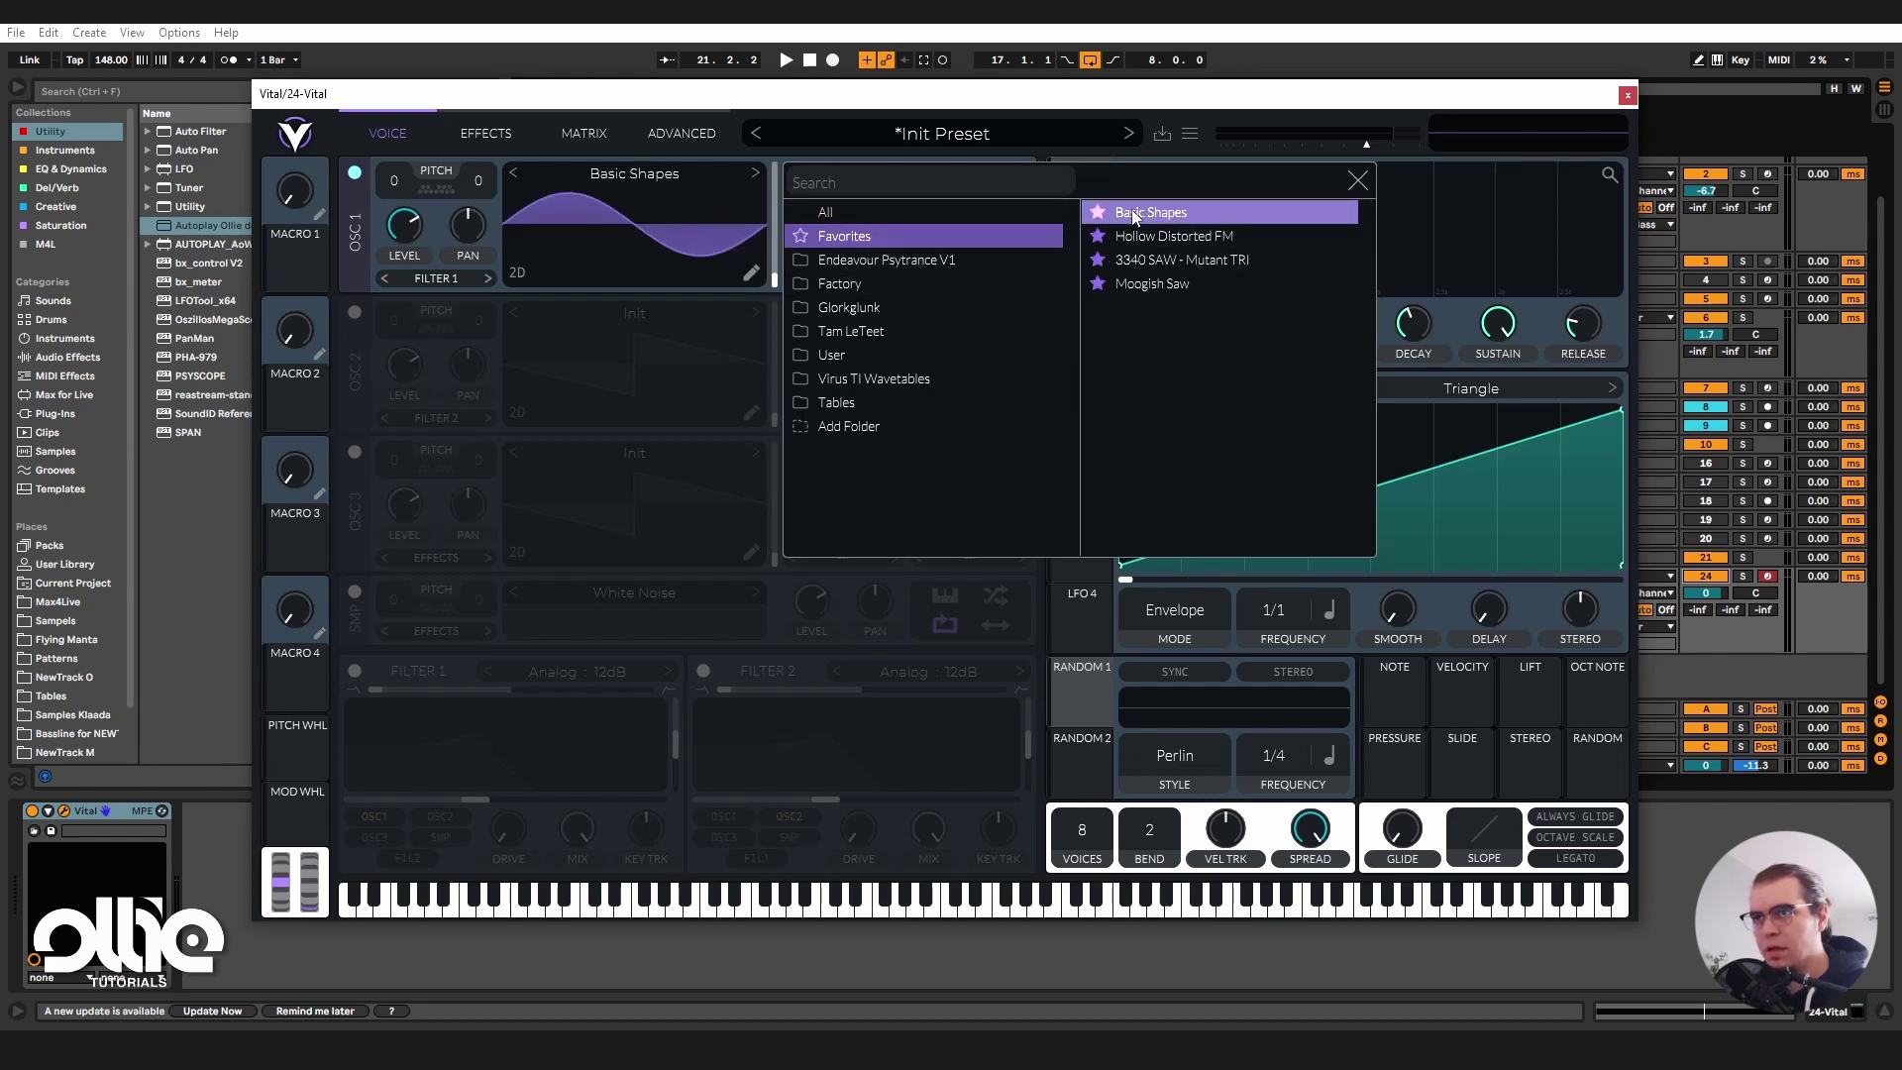
click(1358, 180)
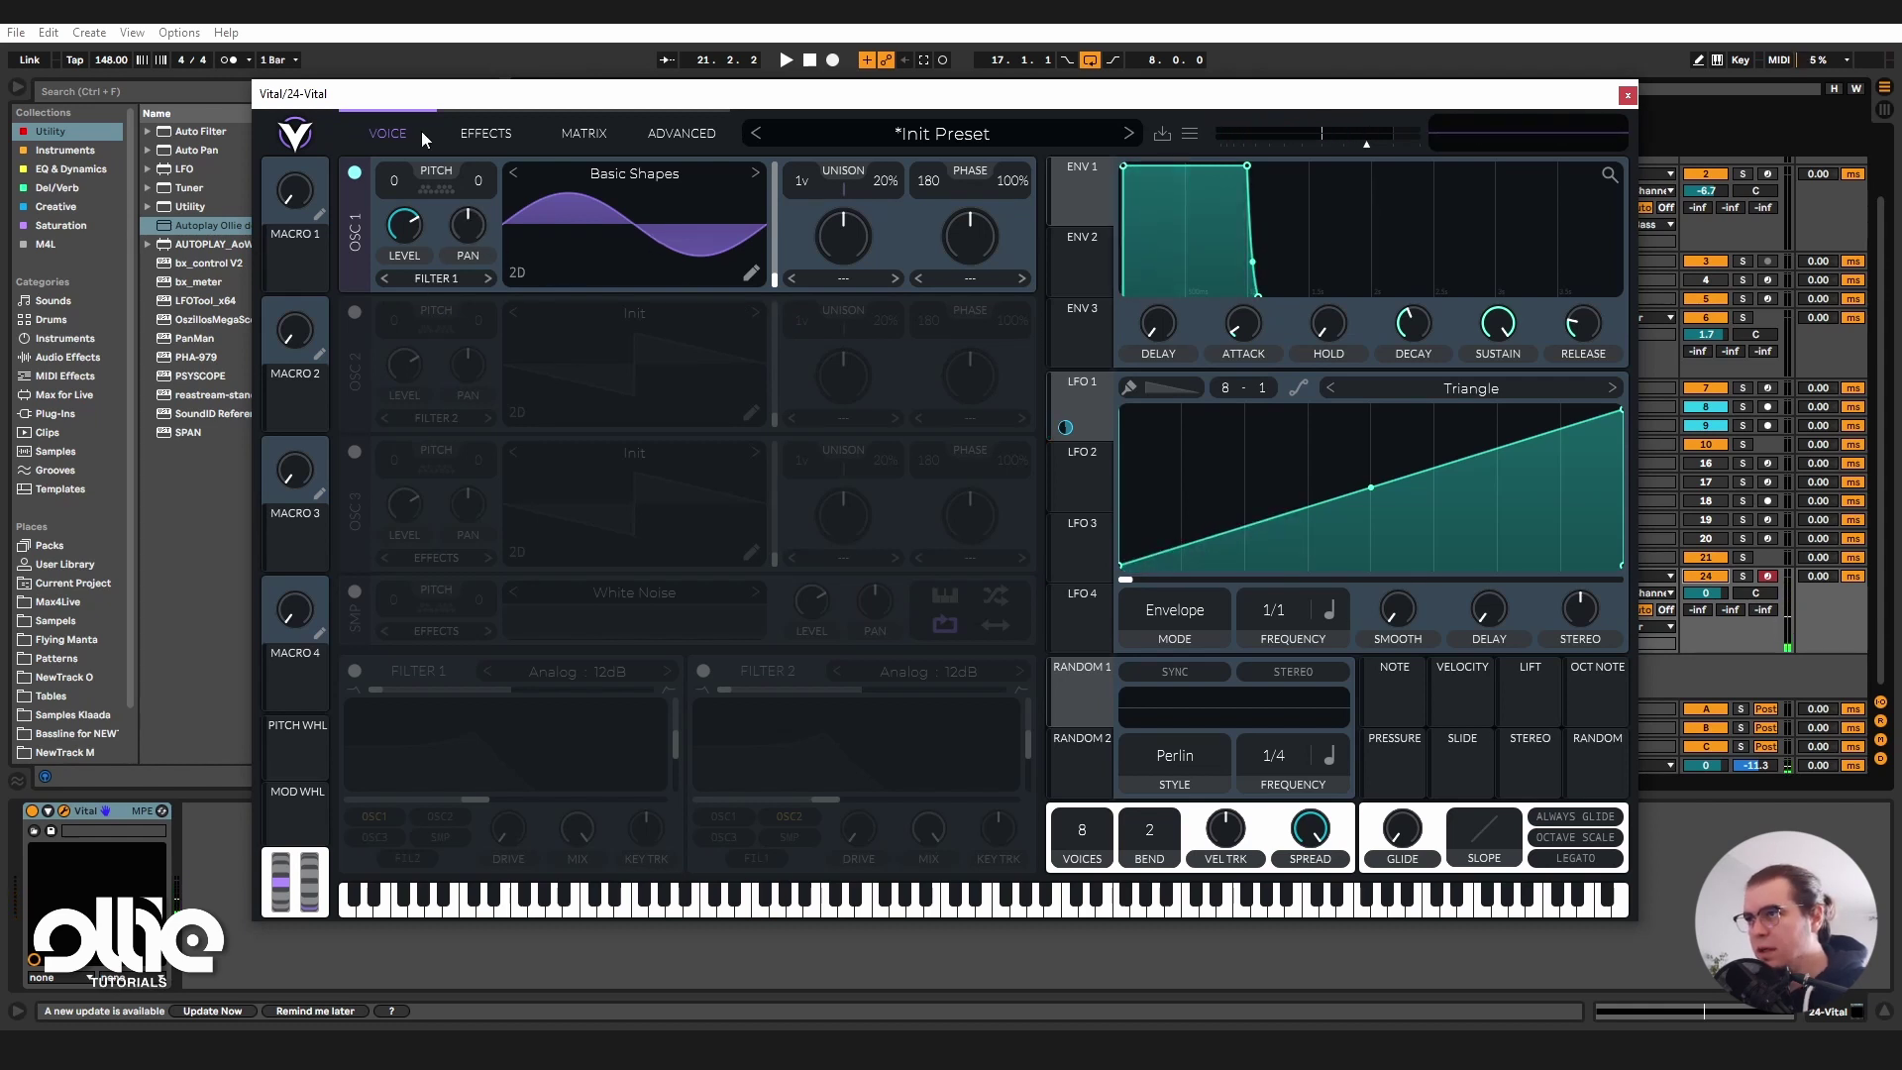
click(486, 132)
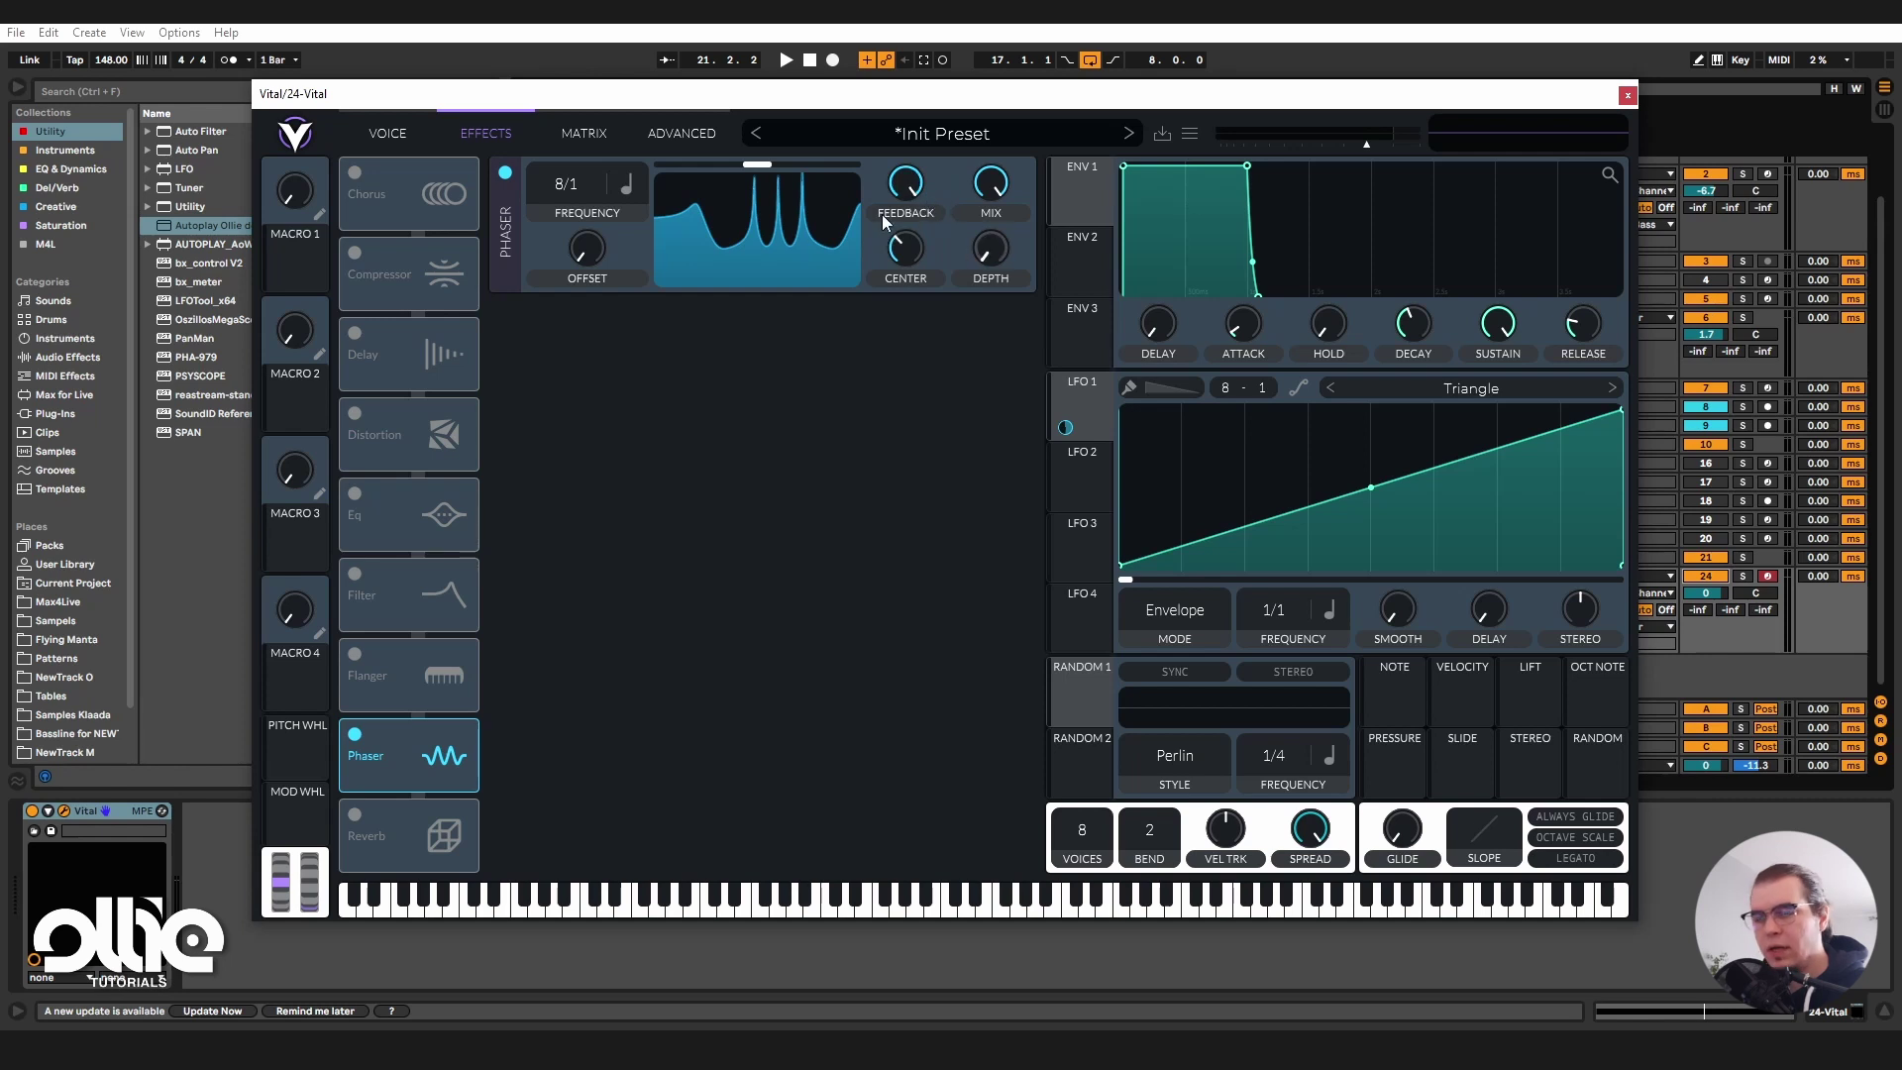
Turn oscillator 1's level down to zero and assign Envelope 2 to modulate it.
click(409, 141)
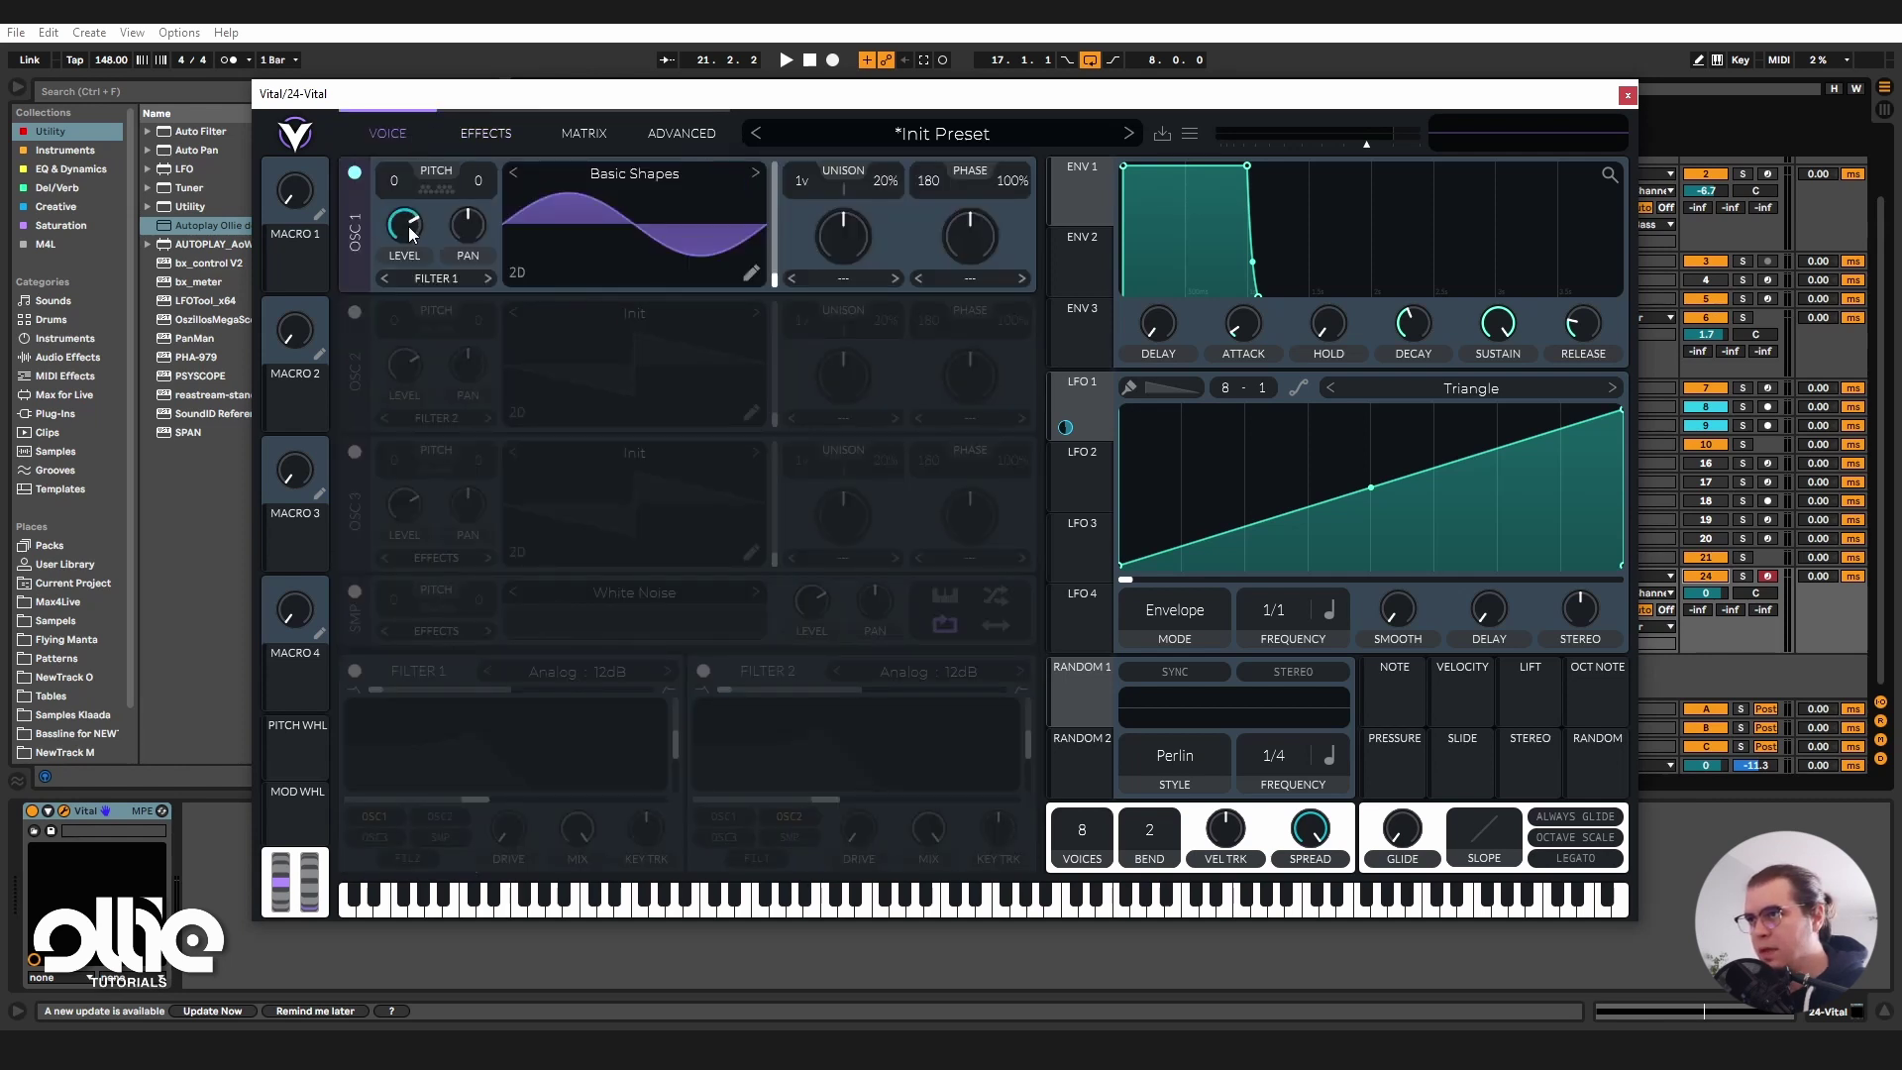
drag(409, 226, 408, 287)
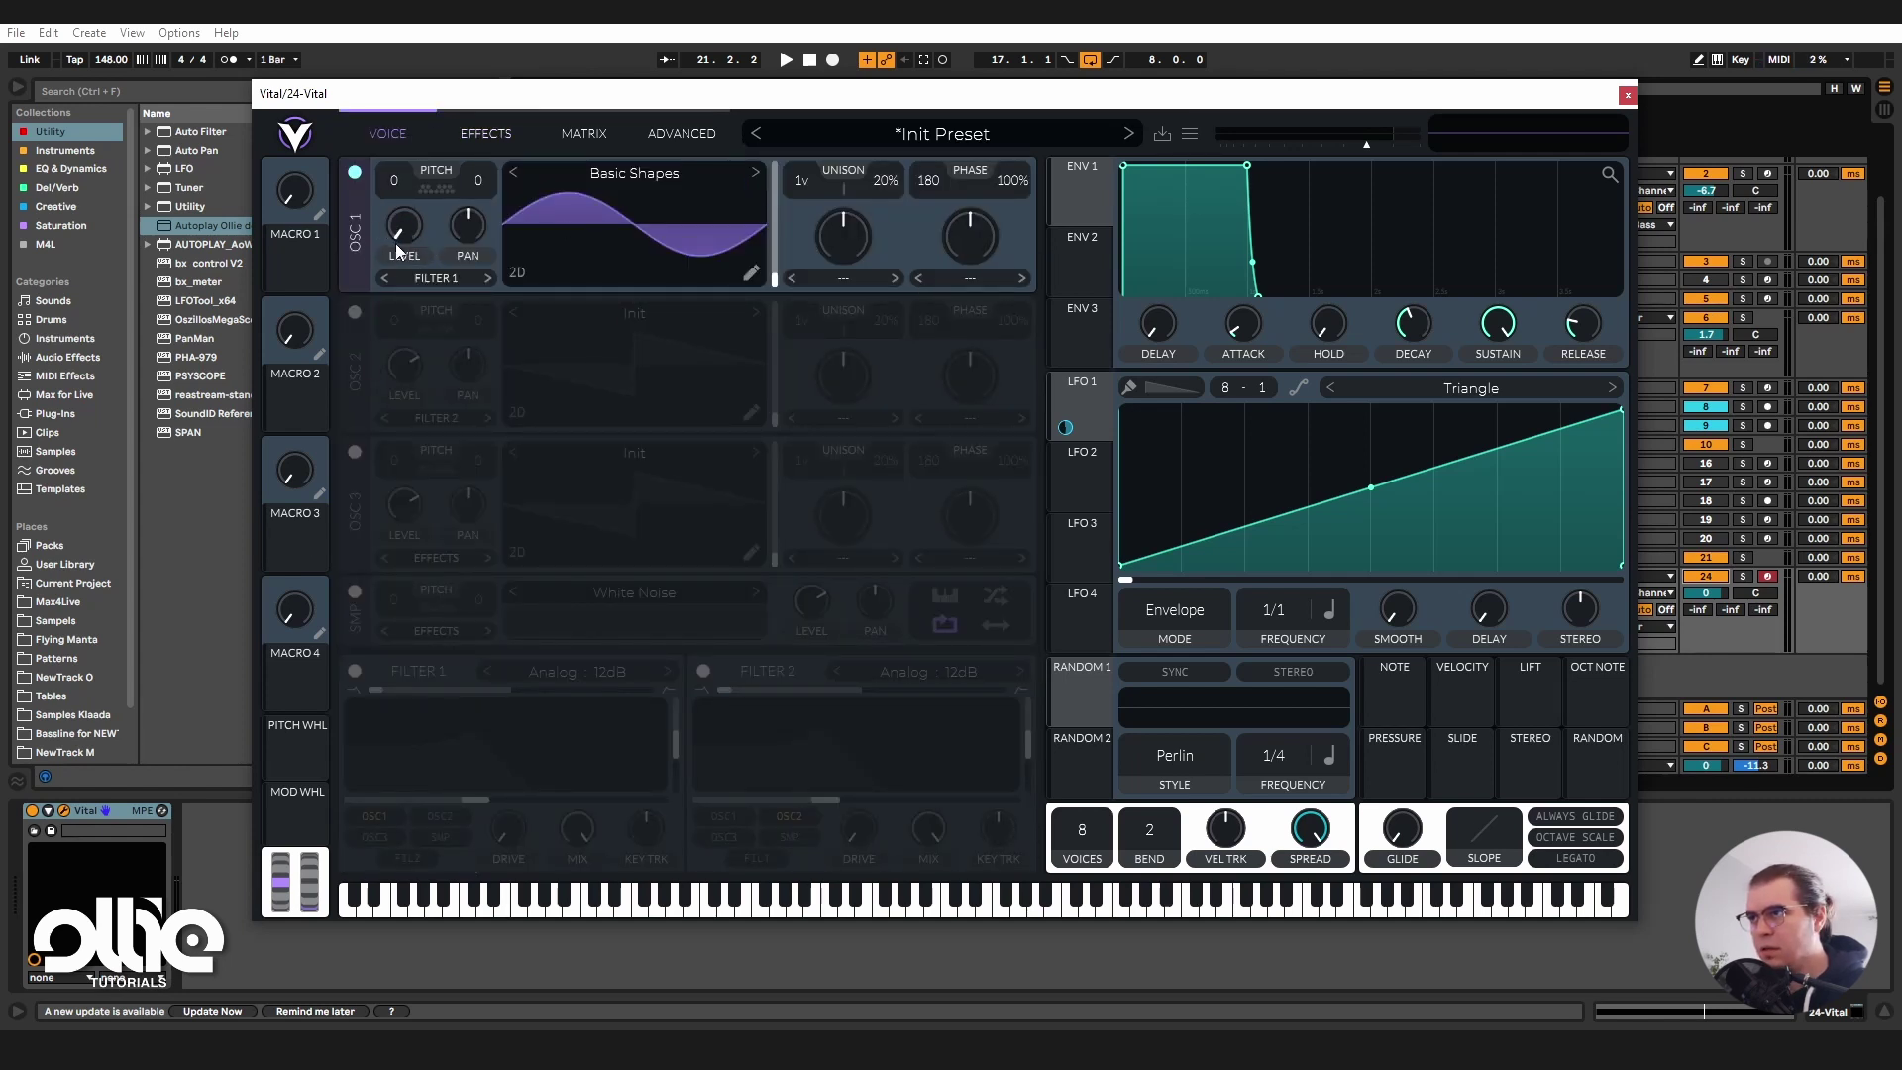
click(1080, 272)
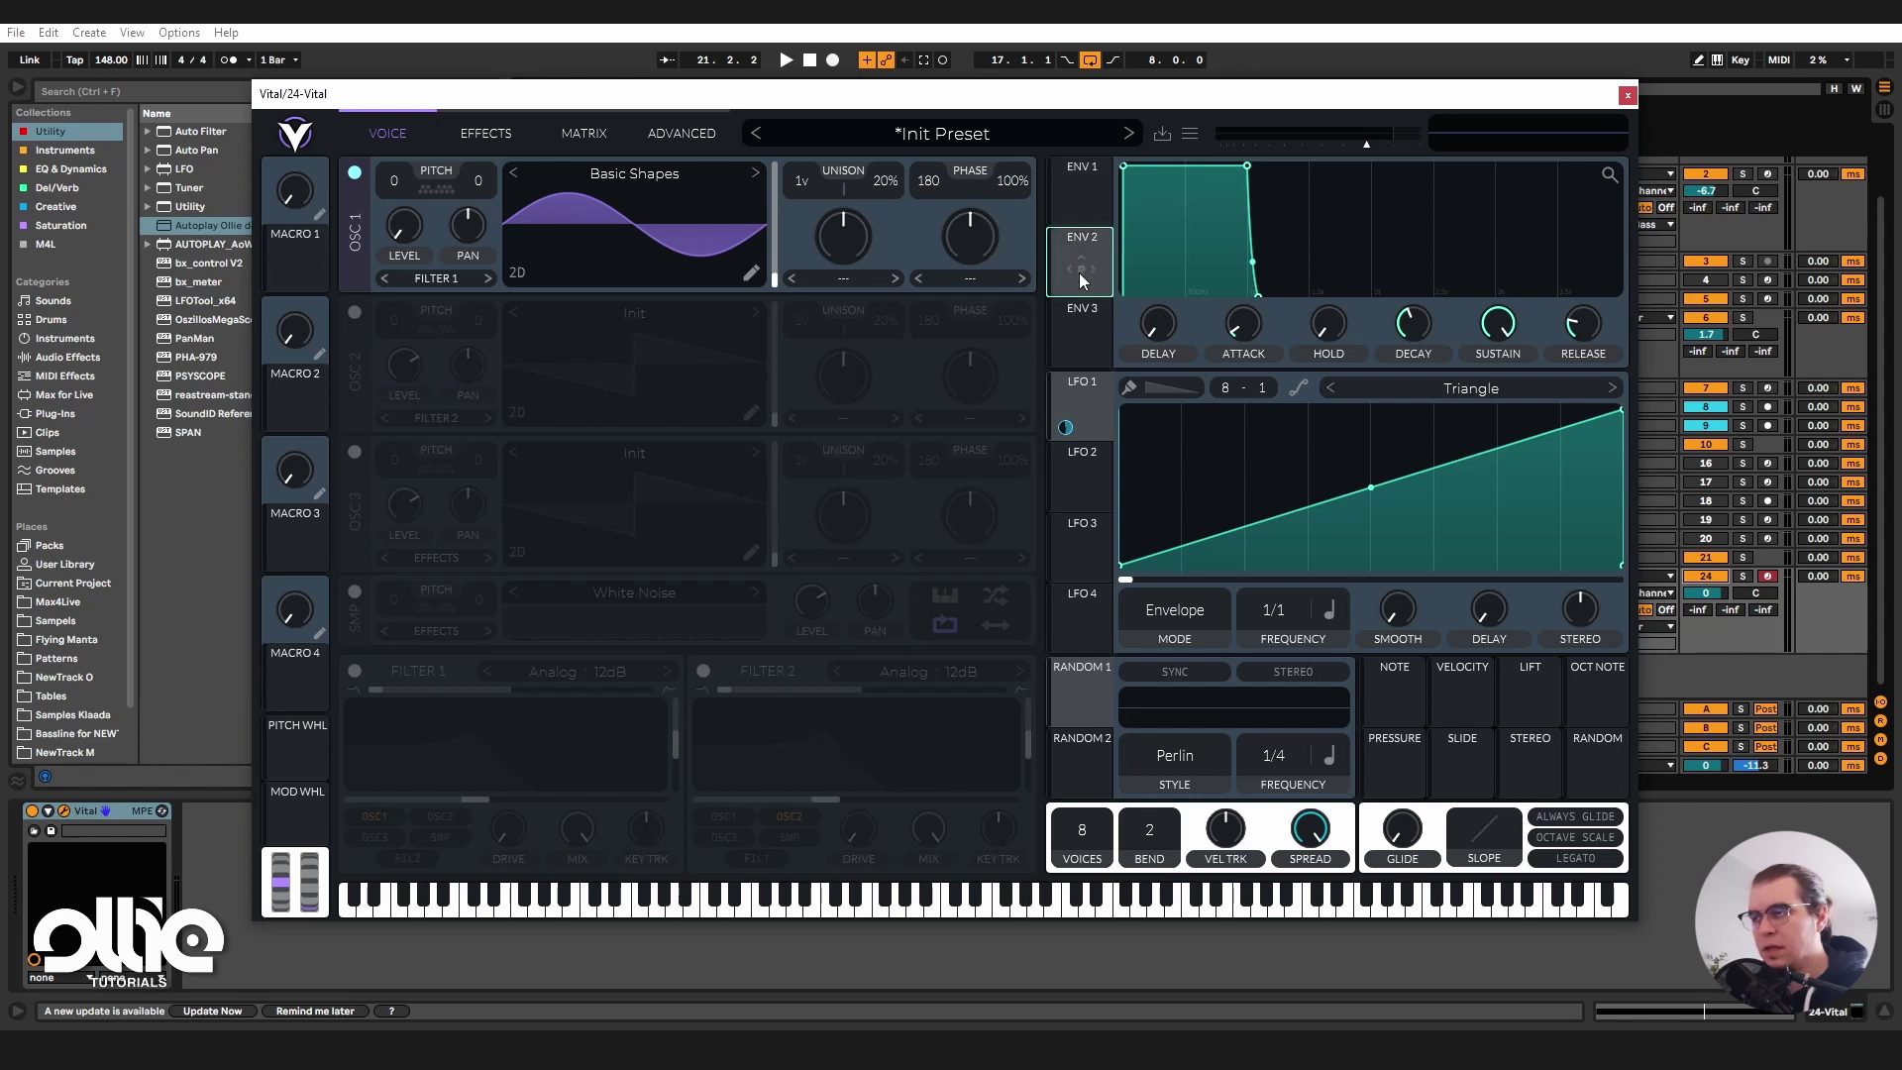
drag(1079, 271, 404, 226)
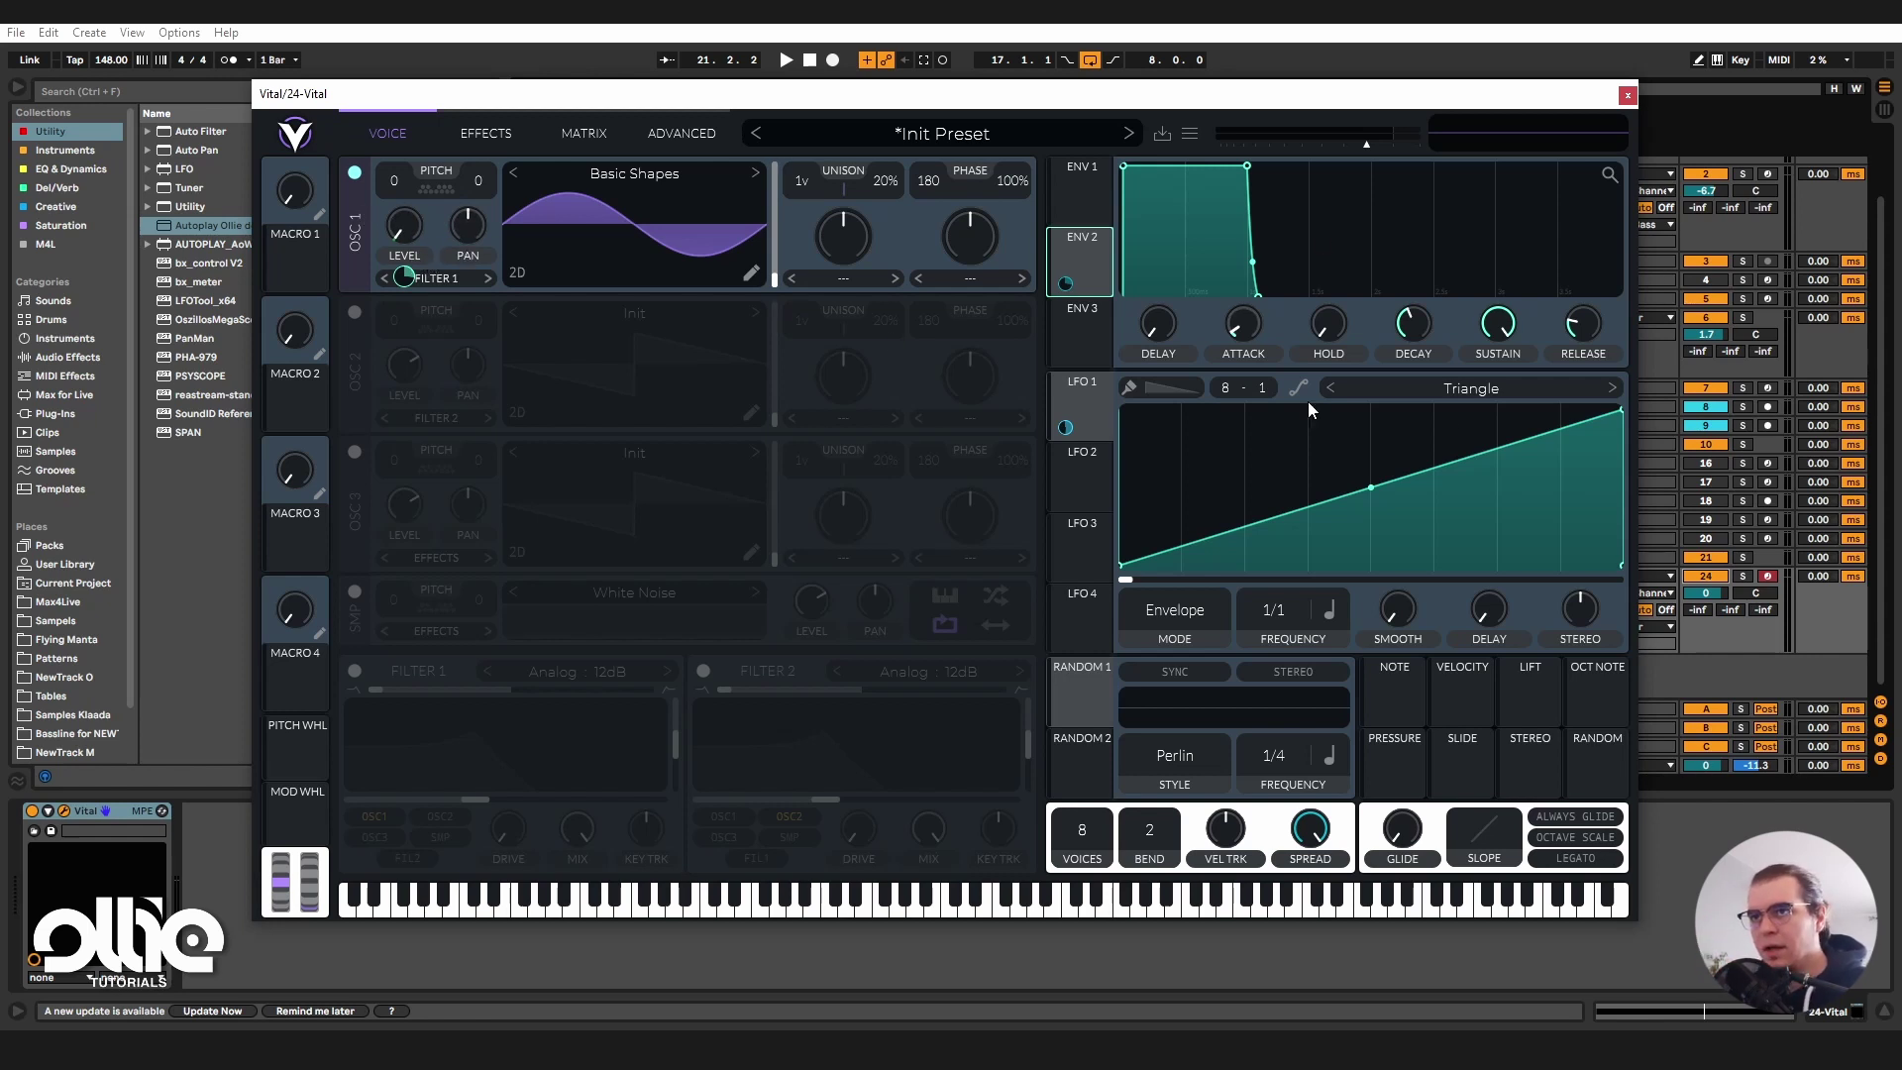
Set Envelope 2's sustain to zero and shorten its decay to a very brief blip.
drag(1518, 329, 1409, 593)
drag(1429, 317, 1432, 349)
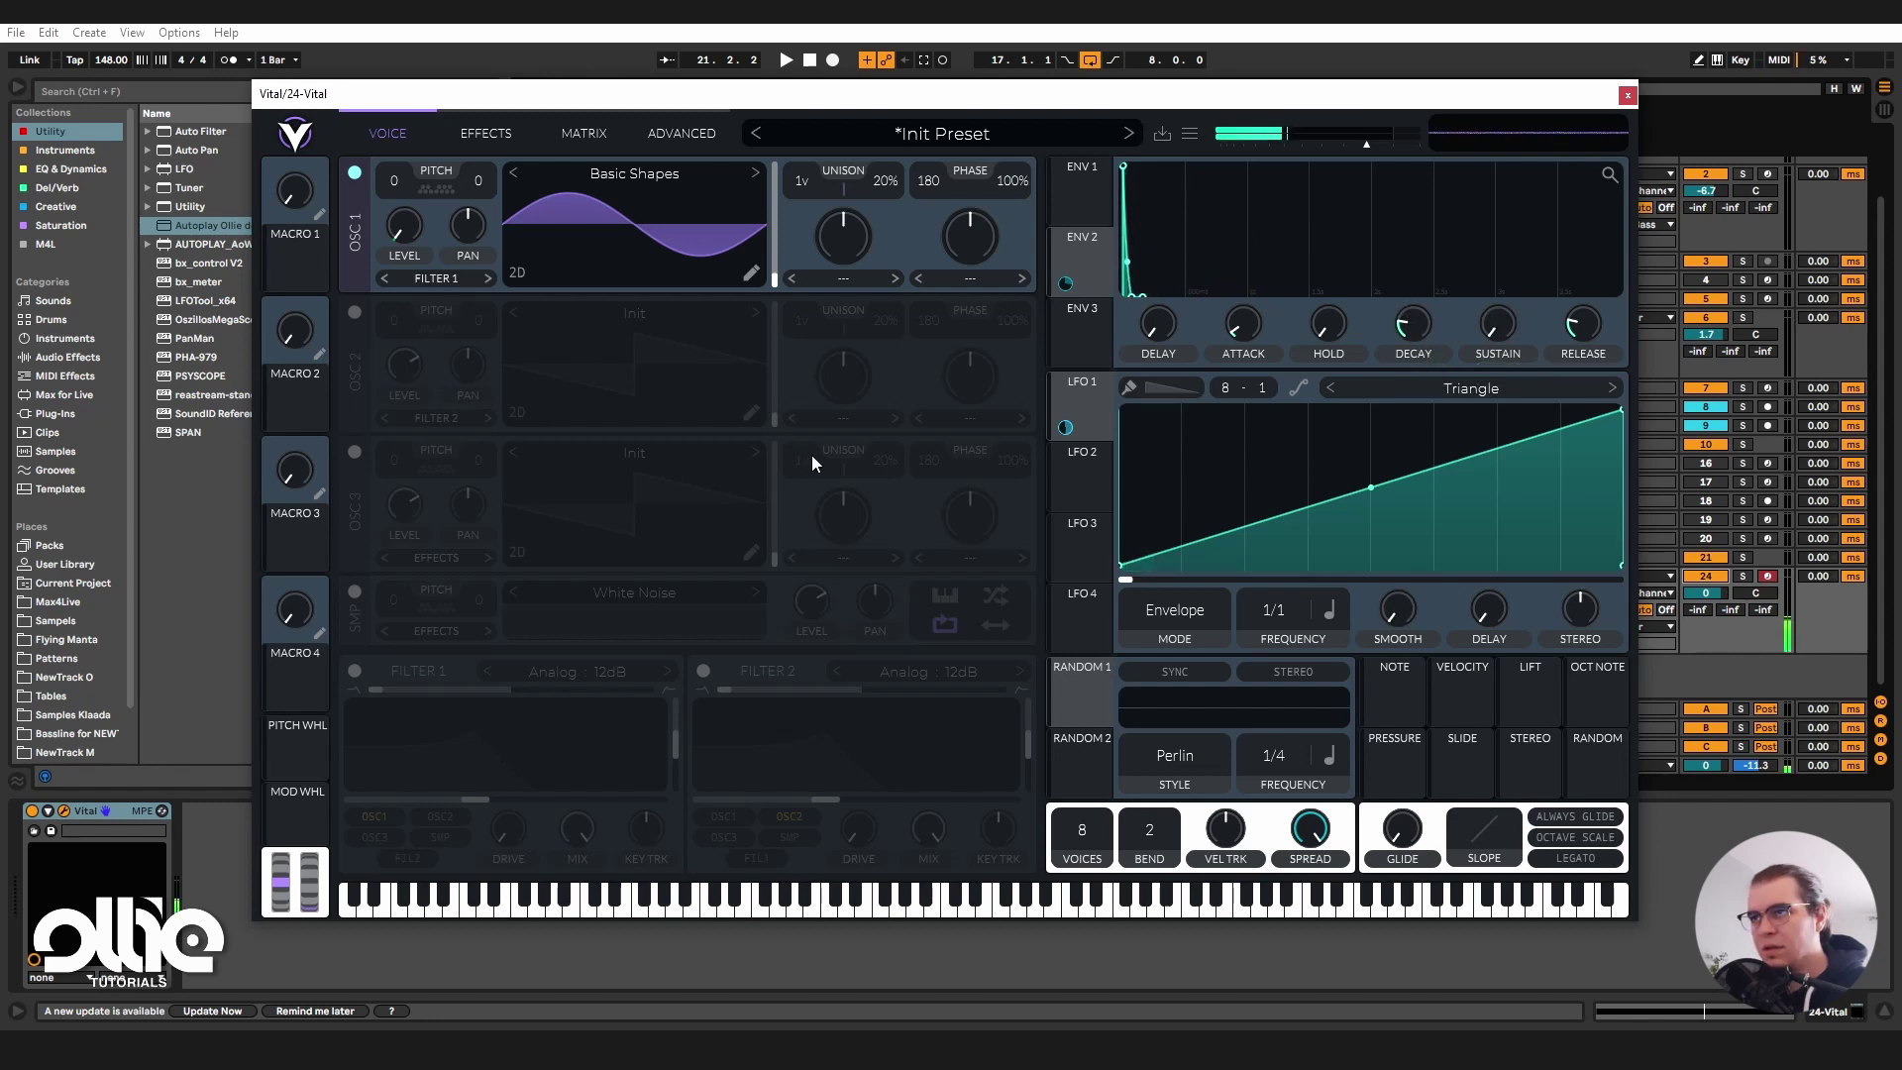
Make sure the phaser's feedback is at maximum and resynthesize the preset into a wavetable on oscillator 2.
click(486, 133)
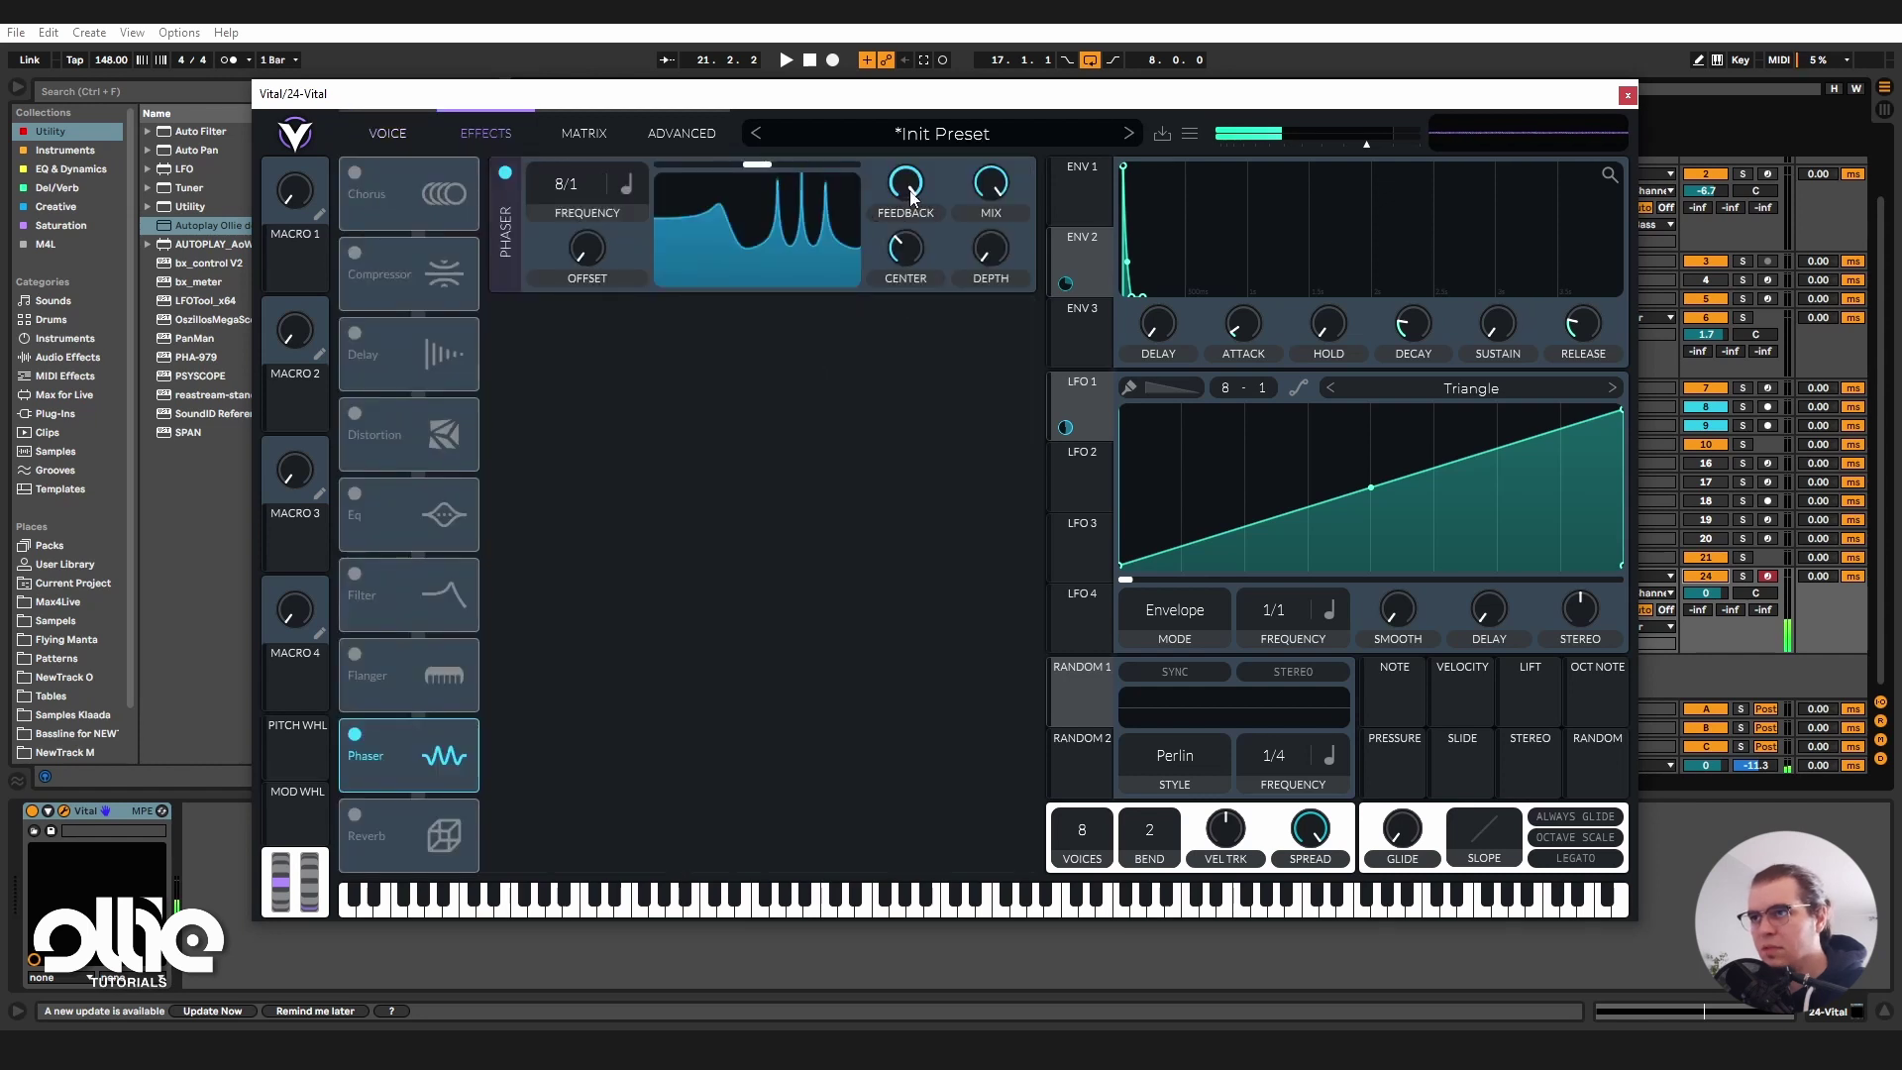
drag(906, 194, 929, 187)
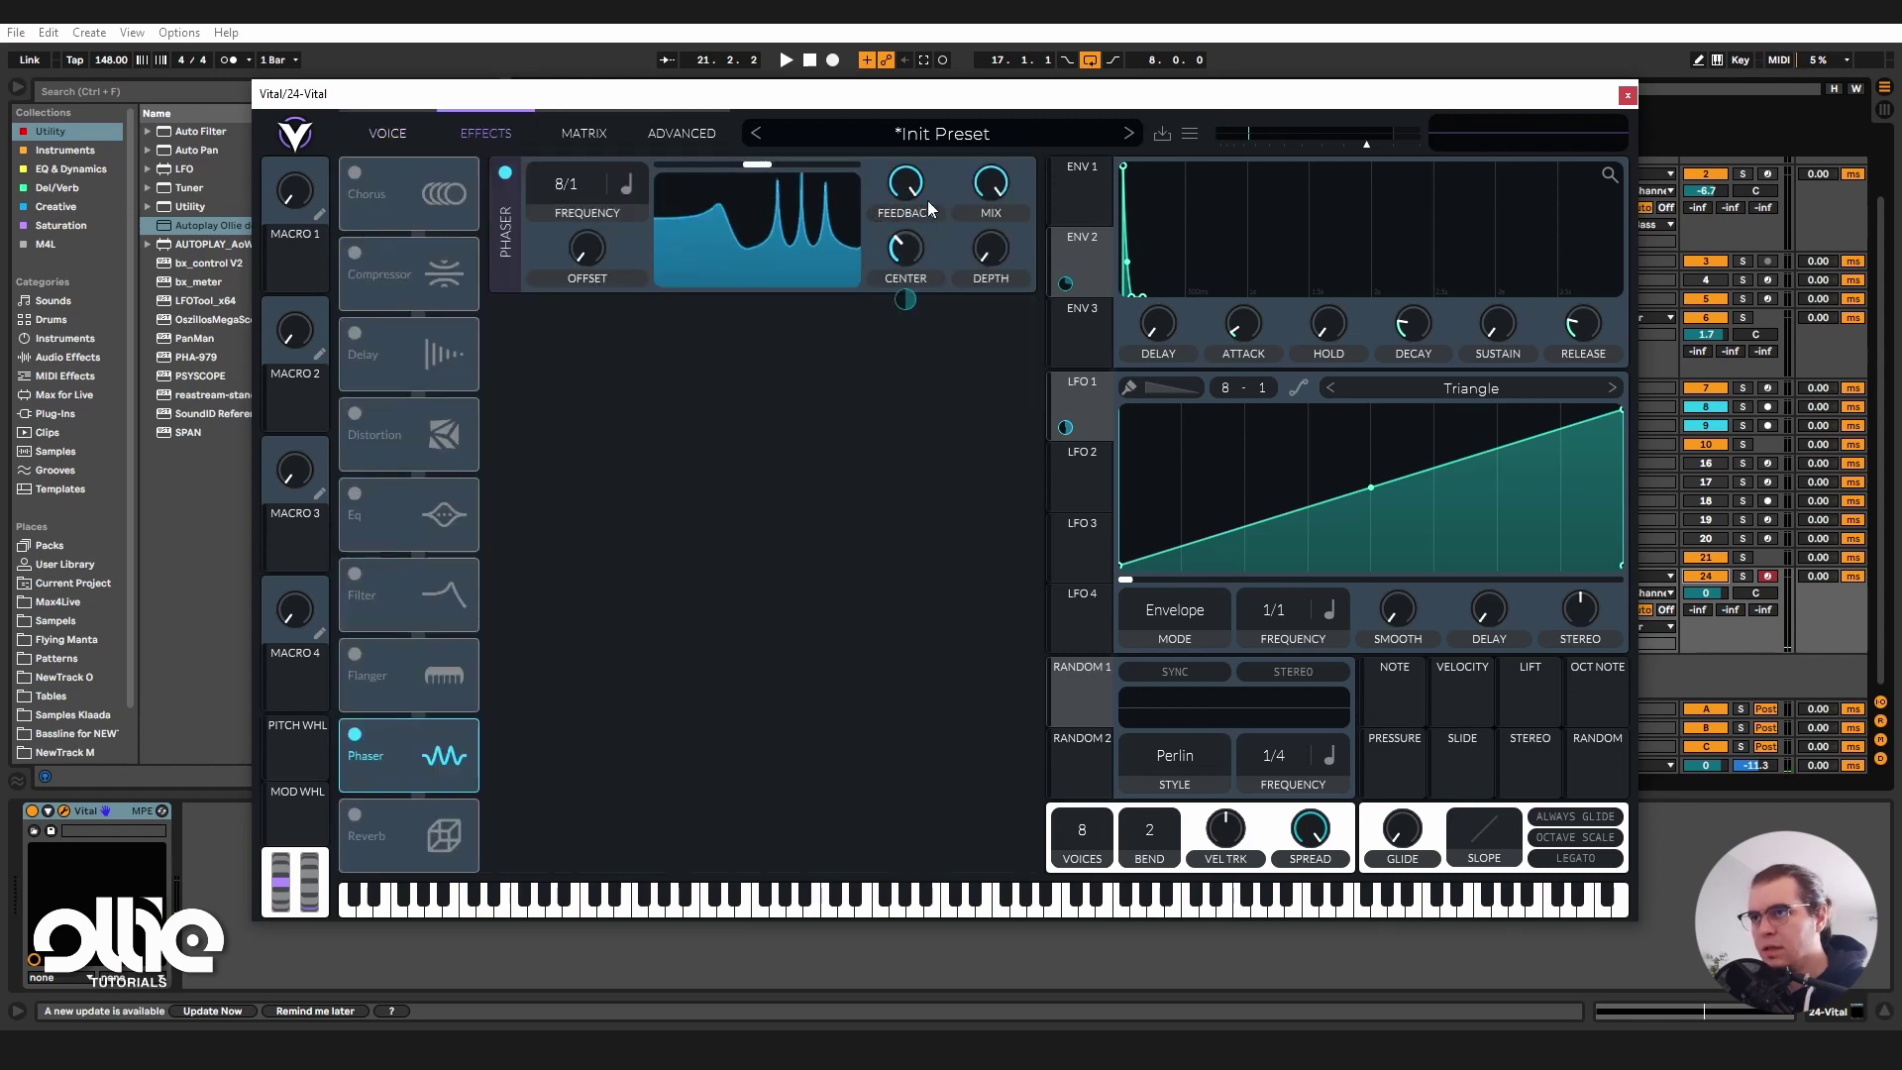
click(388, 133)
right_click(640, 373)
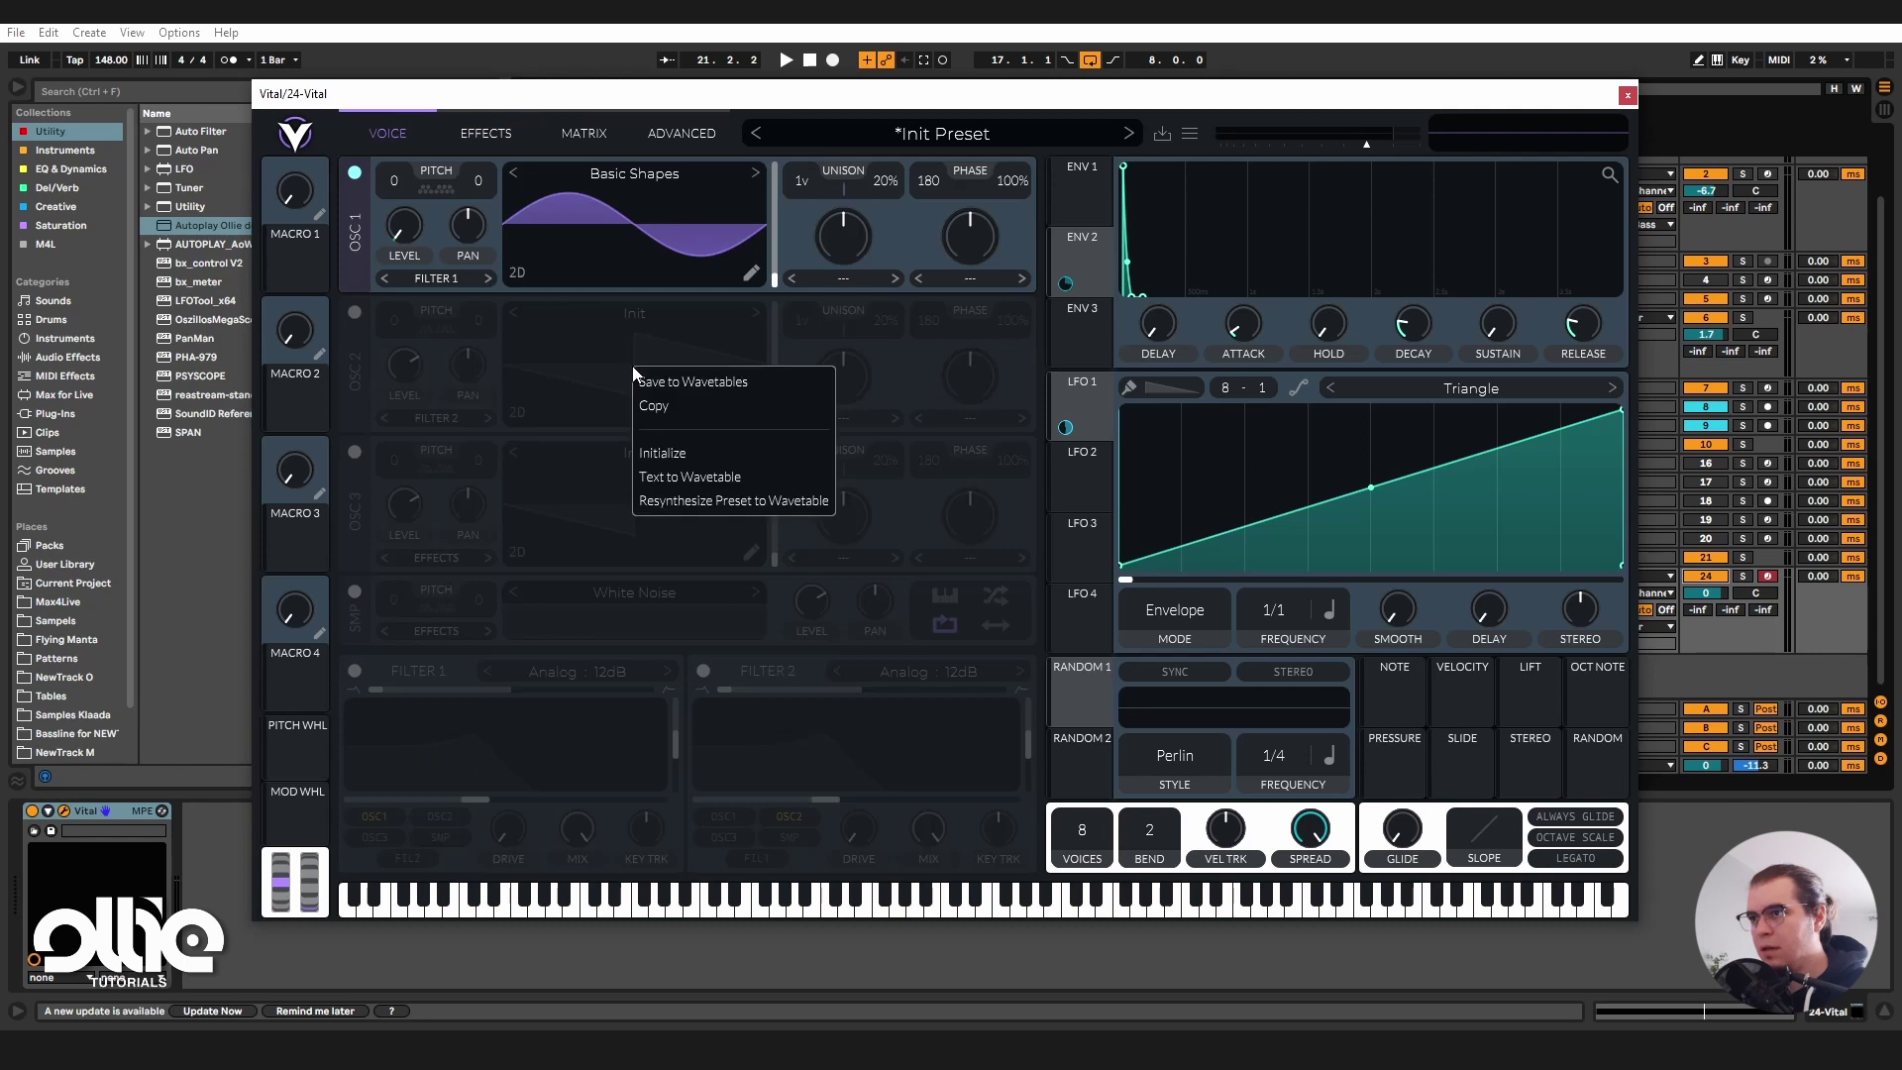
click(781, 503)
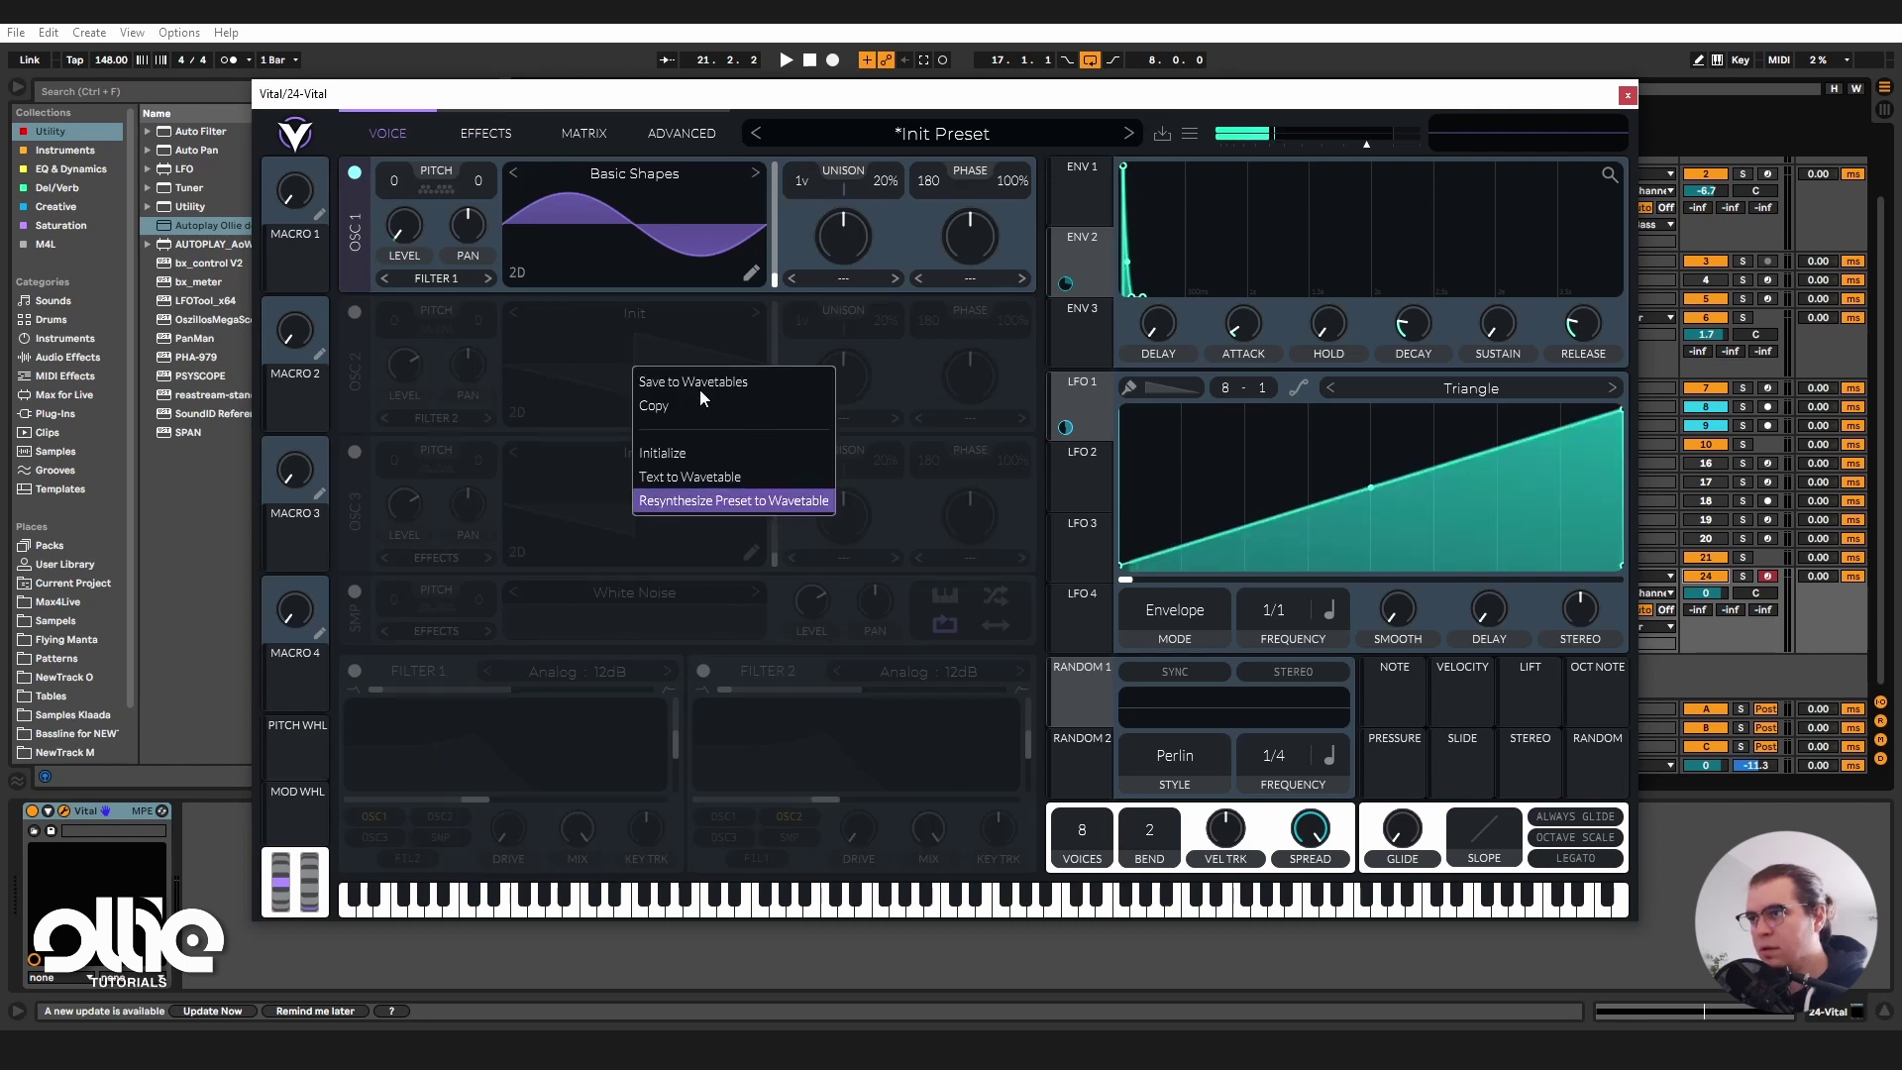
Switch playback from oscillator 1 to oscillator 2 and turn off the Phaser effect.
click(354, 172)
click(355, 312)
click(485, 133)
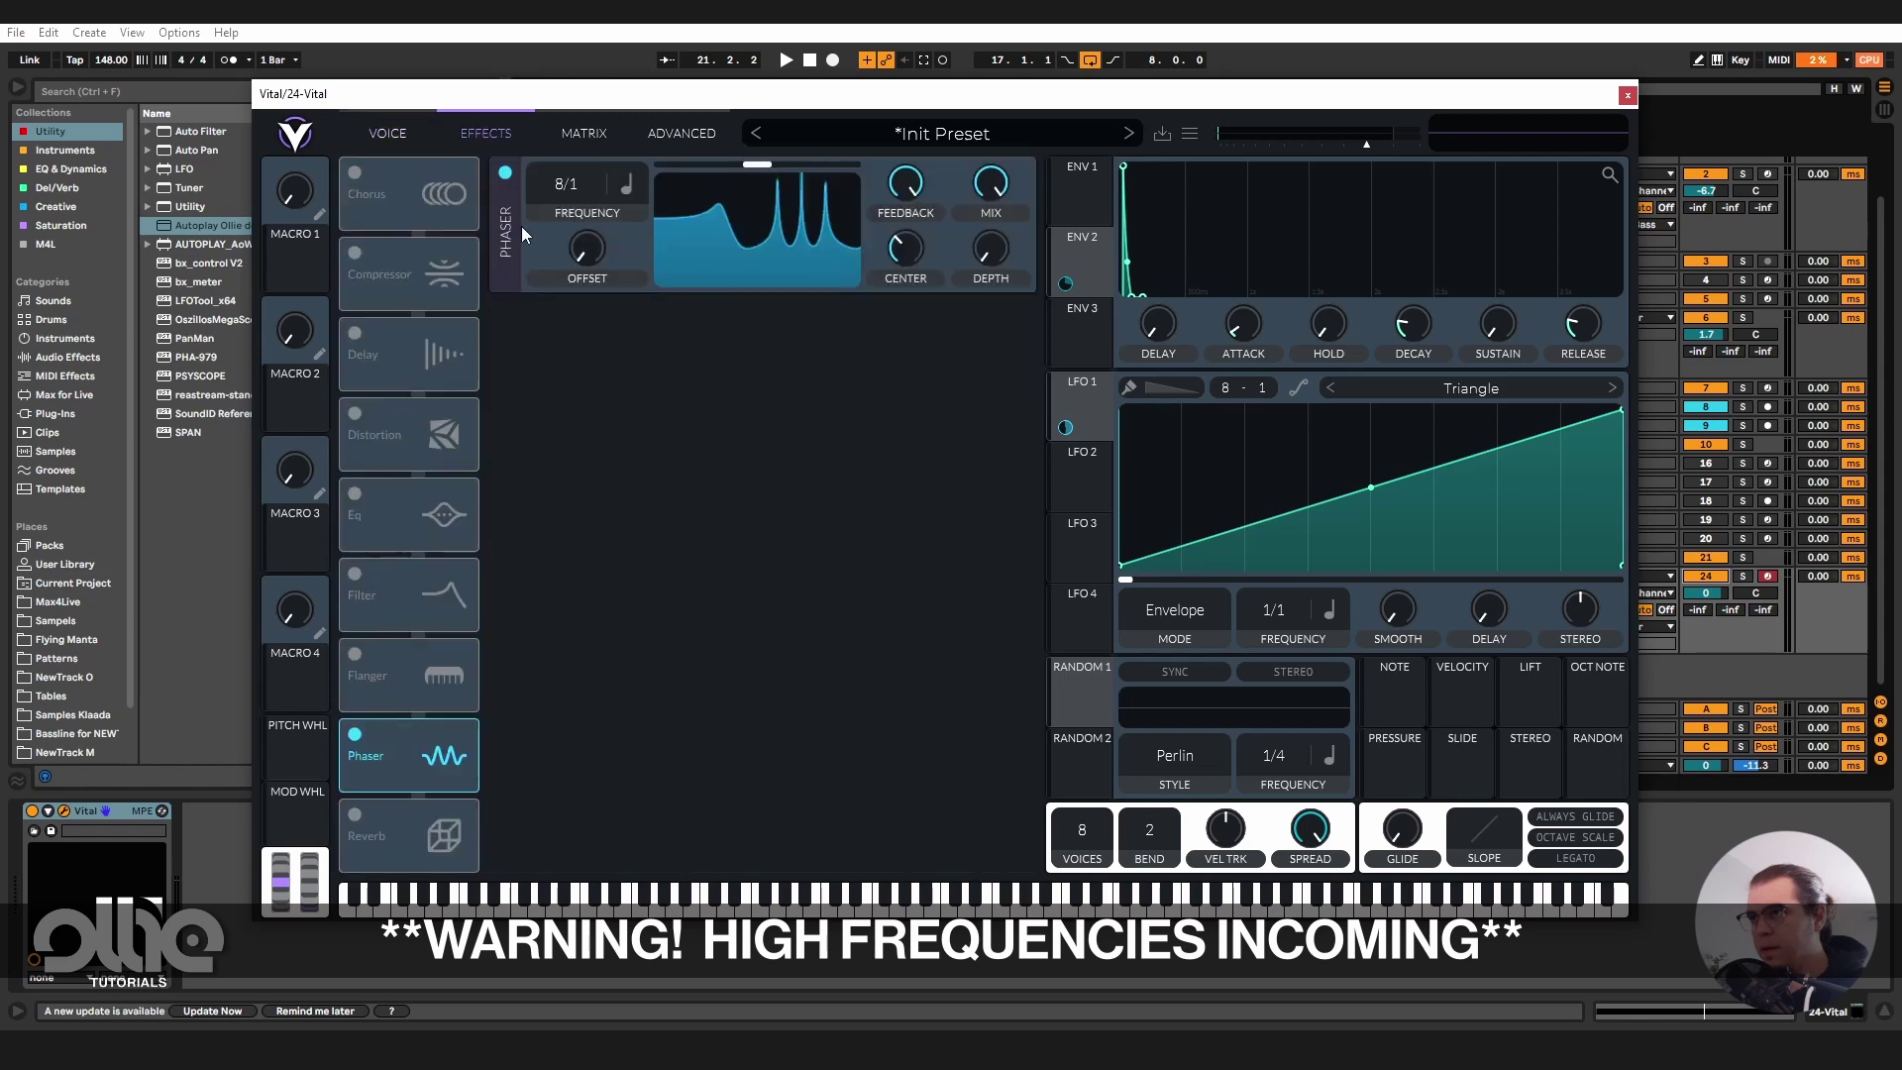
click(505, 176)
click(393, 134)
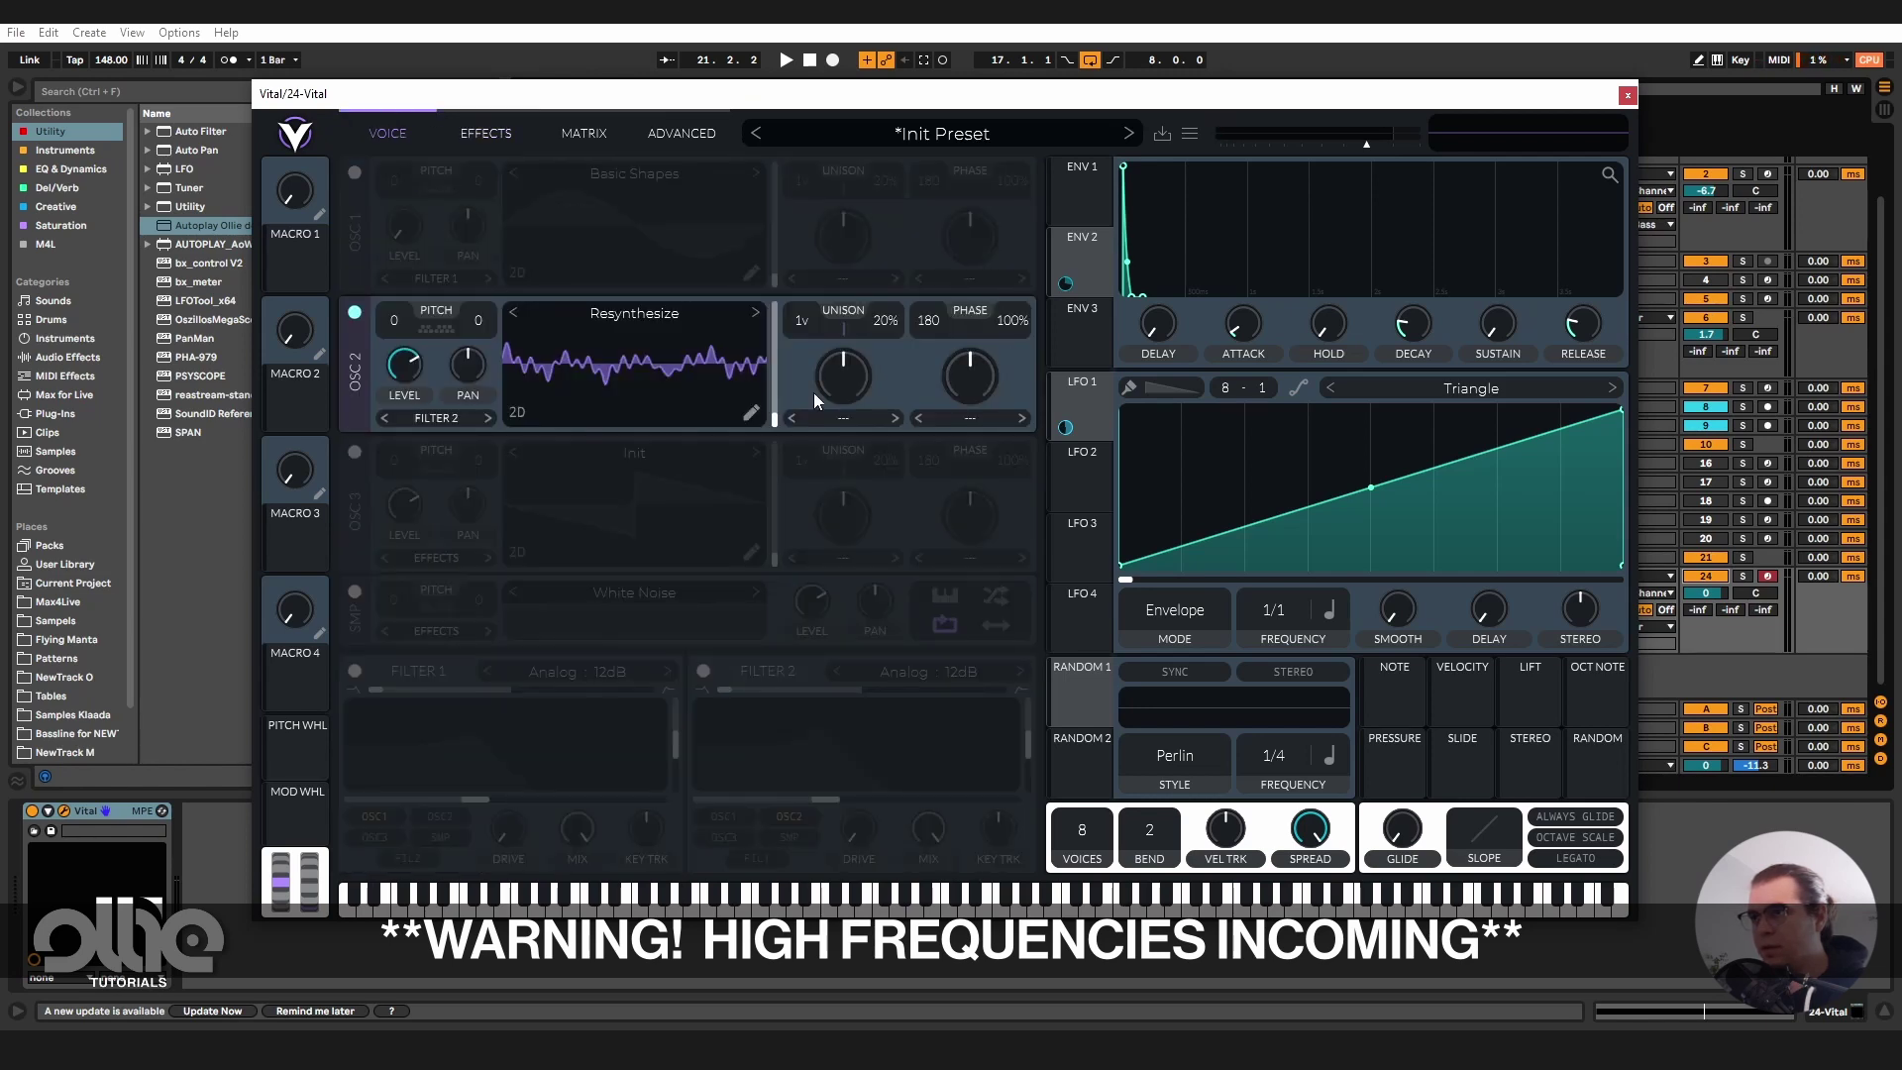
Audition oscillator 2's resynthesized wavetable and inspect its waveform in the wavetable editor.
drag(775, 424, 1239, 495)
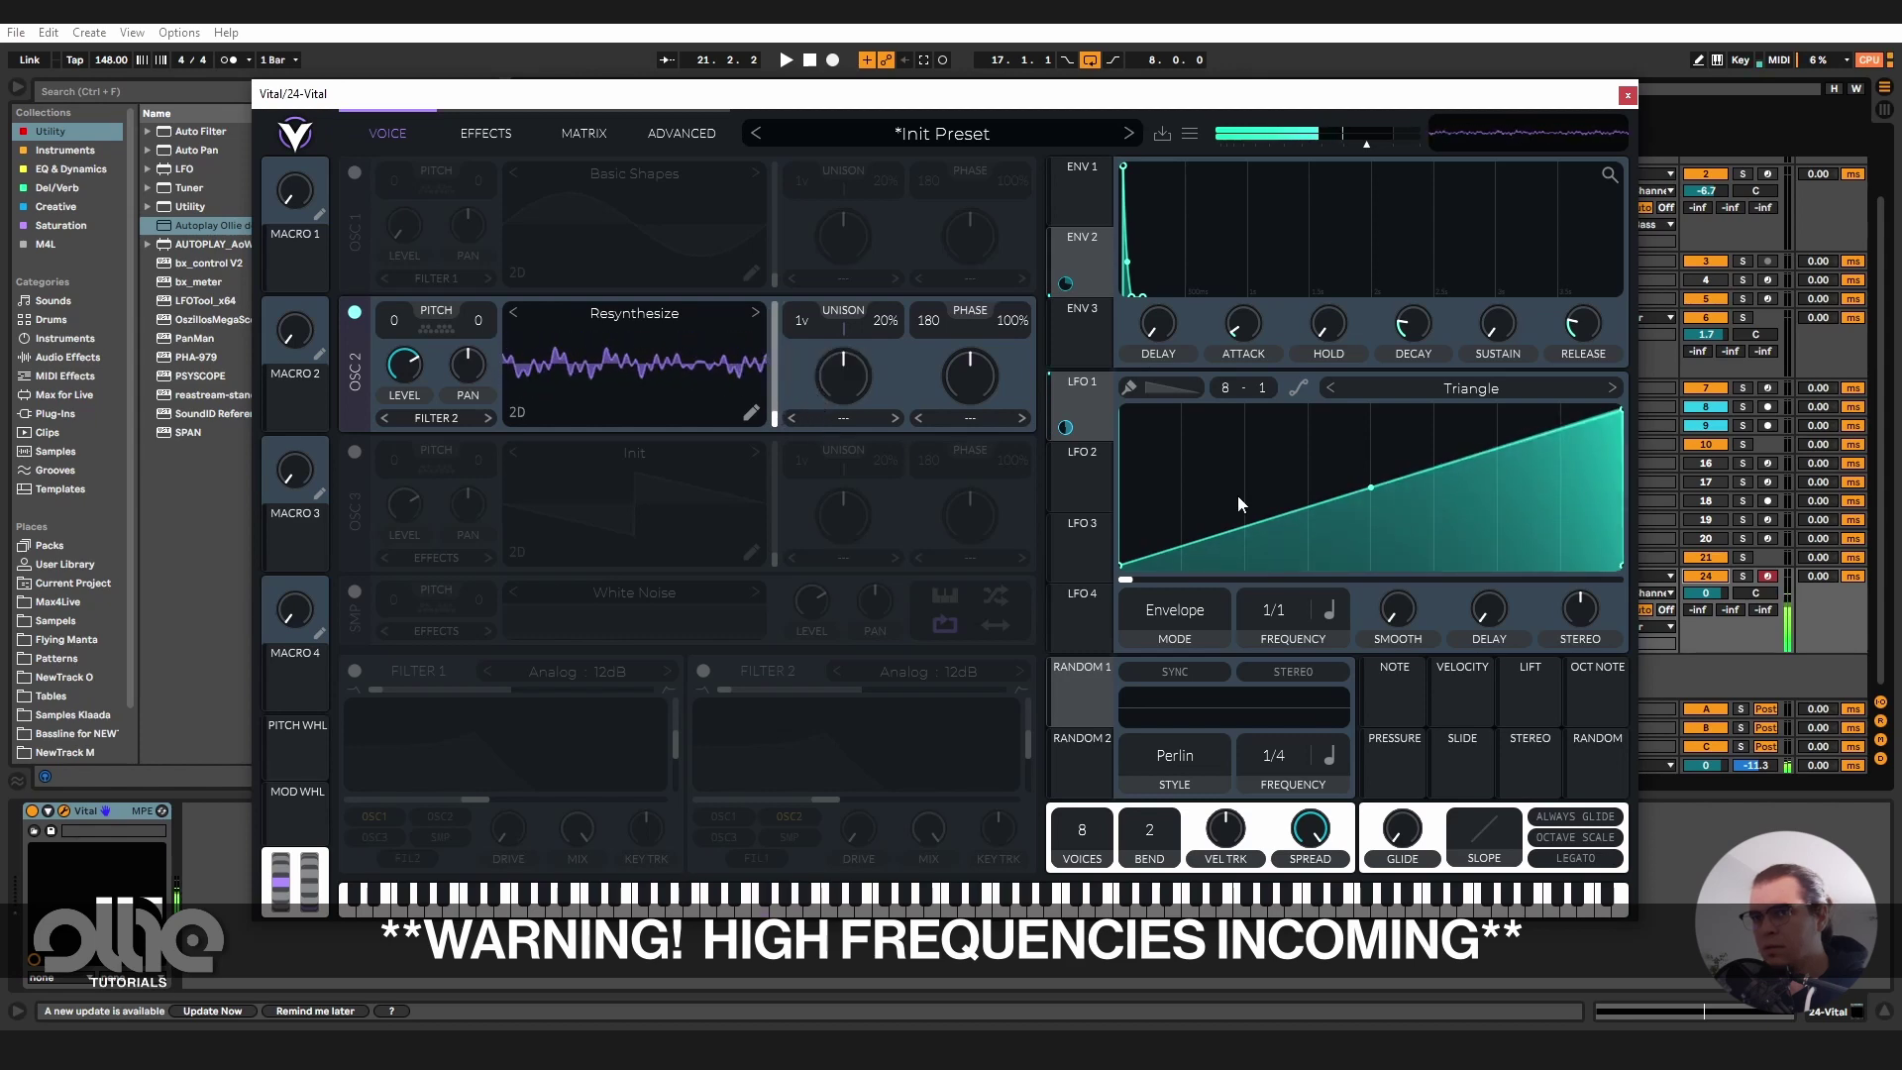
click(752, 412)
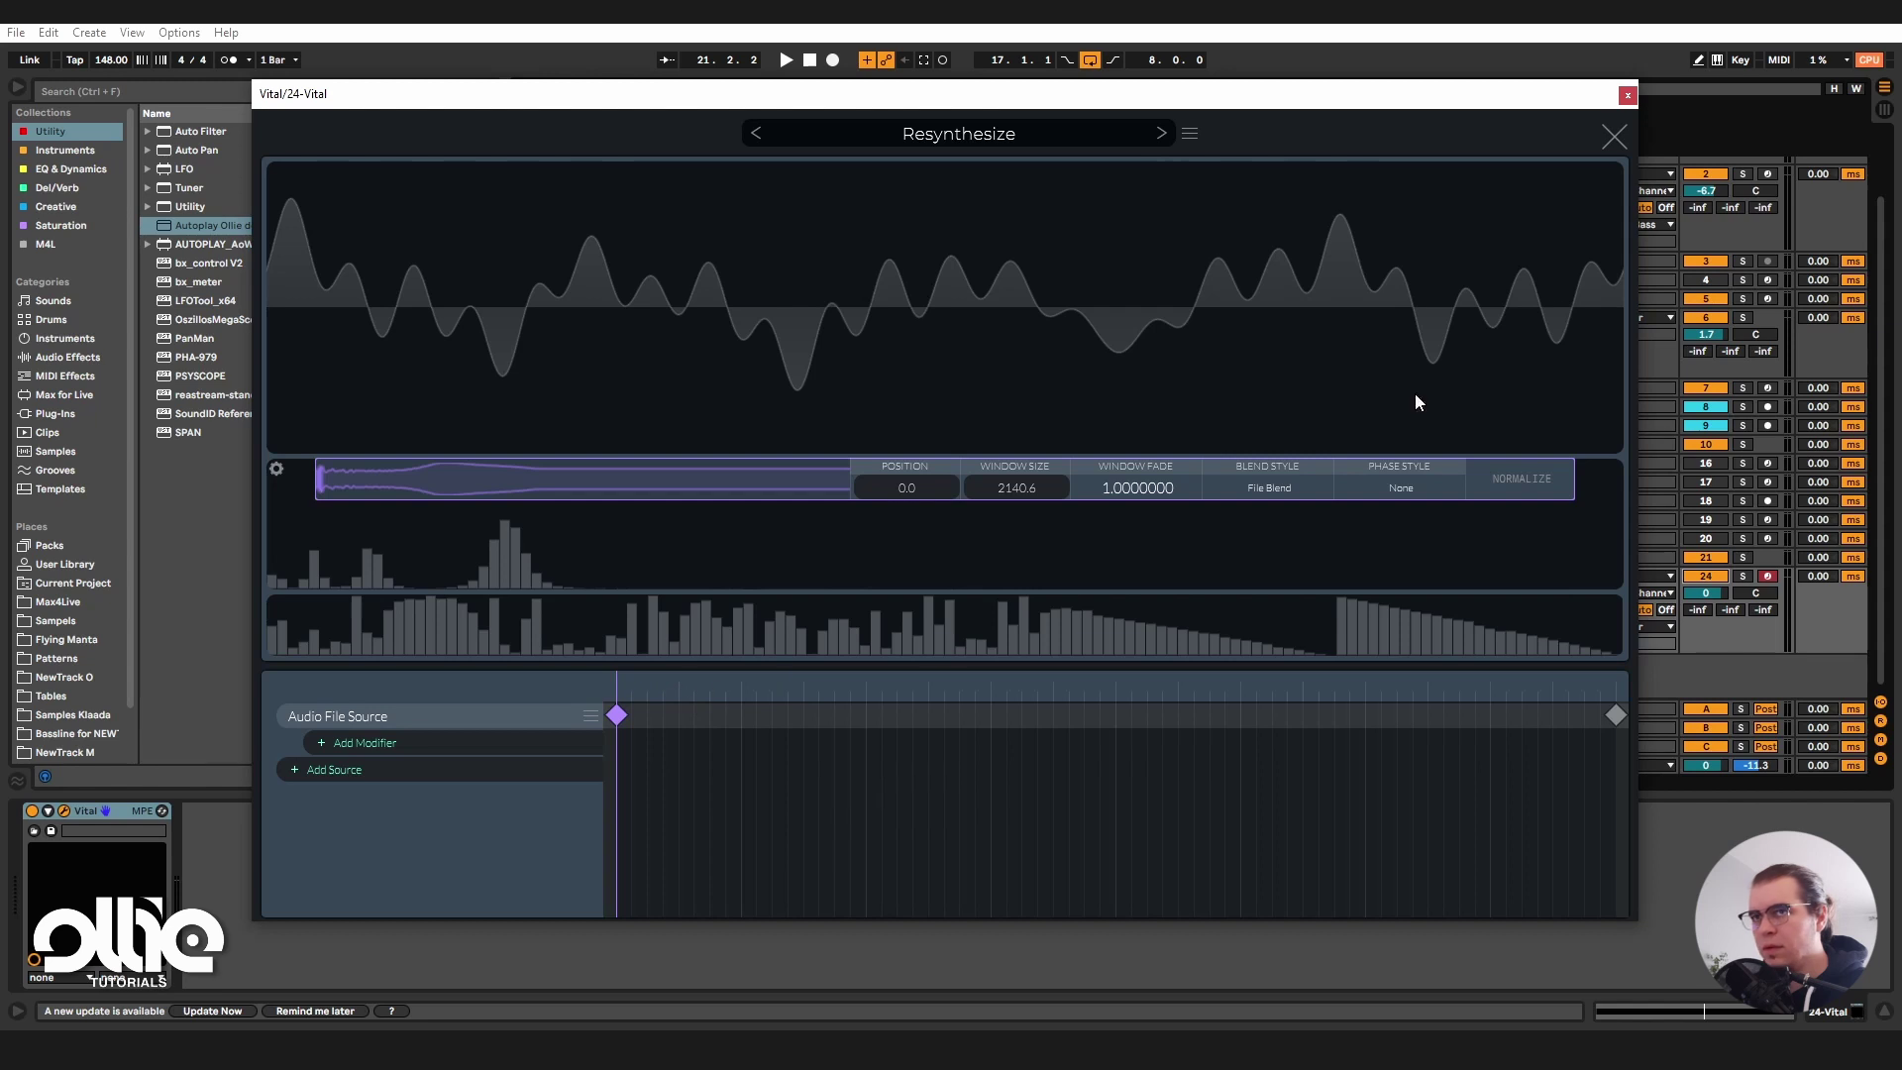
click(1614, 136)
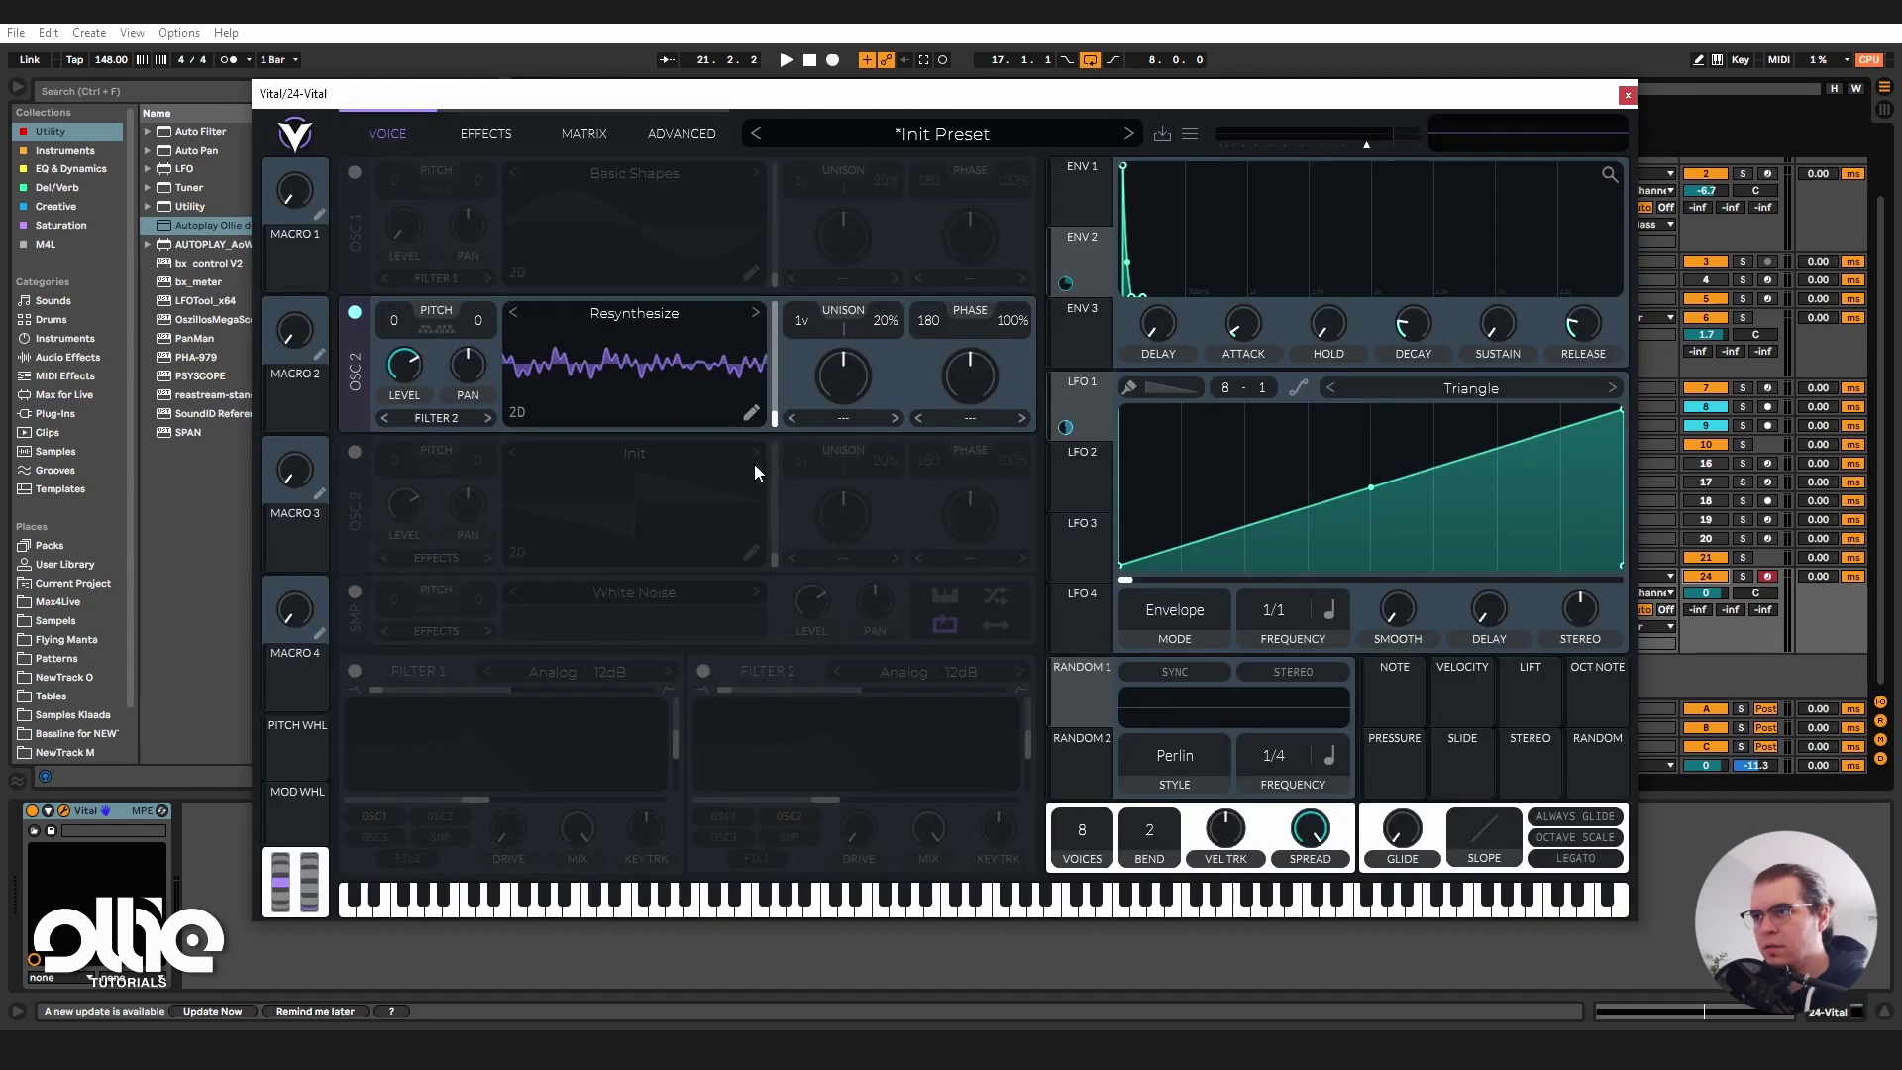
Move the last keyframe of oscillator 2's wavetable to an audio position of about 30052, then sweep its frame position back to the start.
click(753, 413)
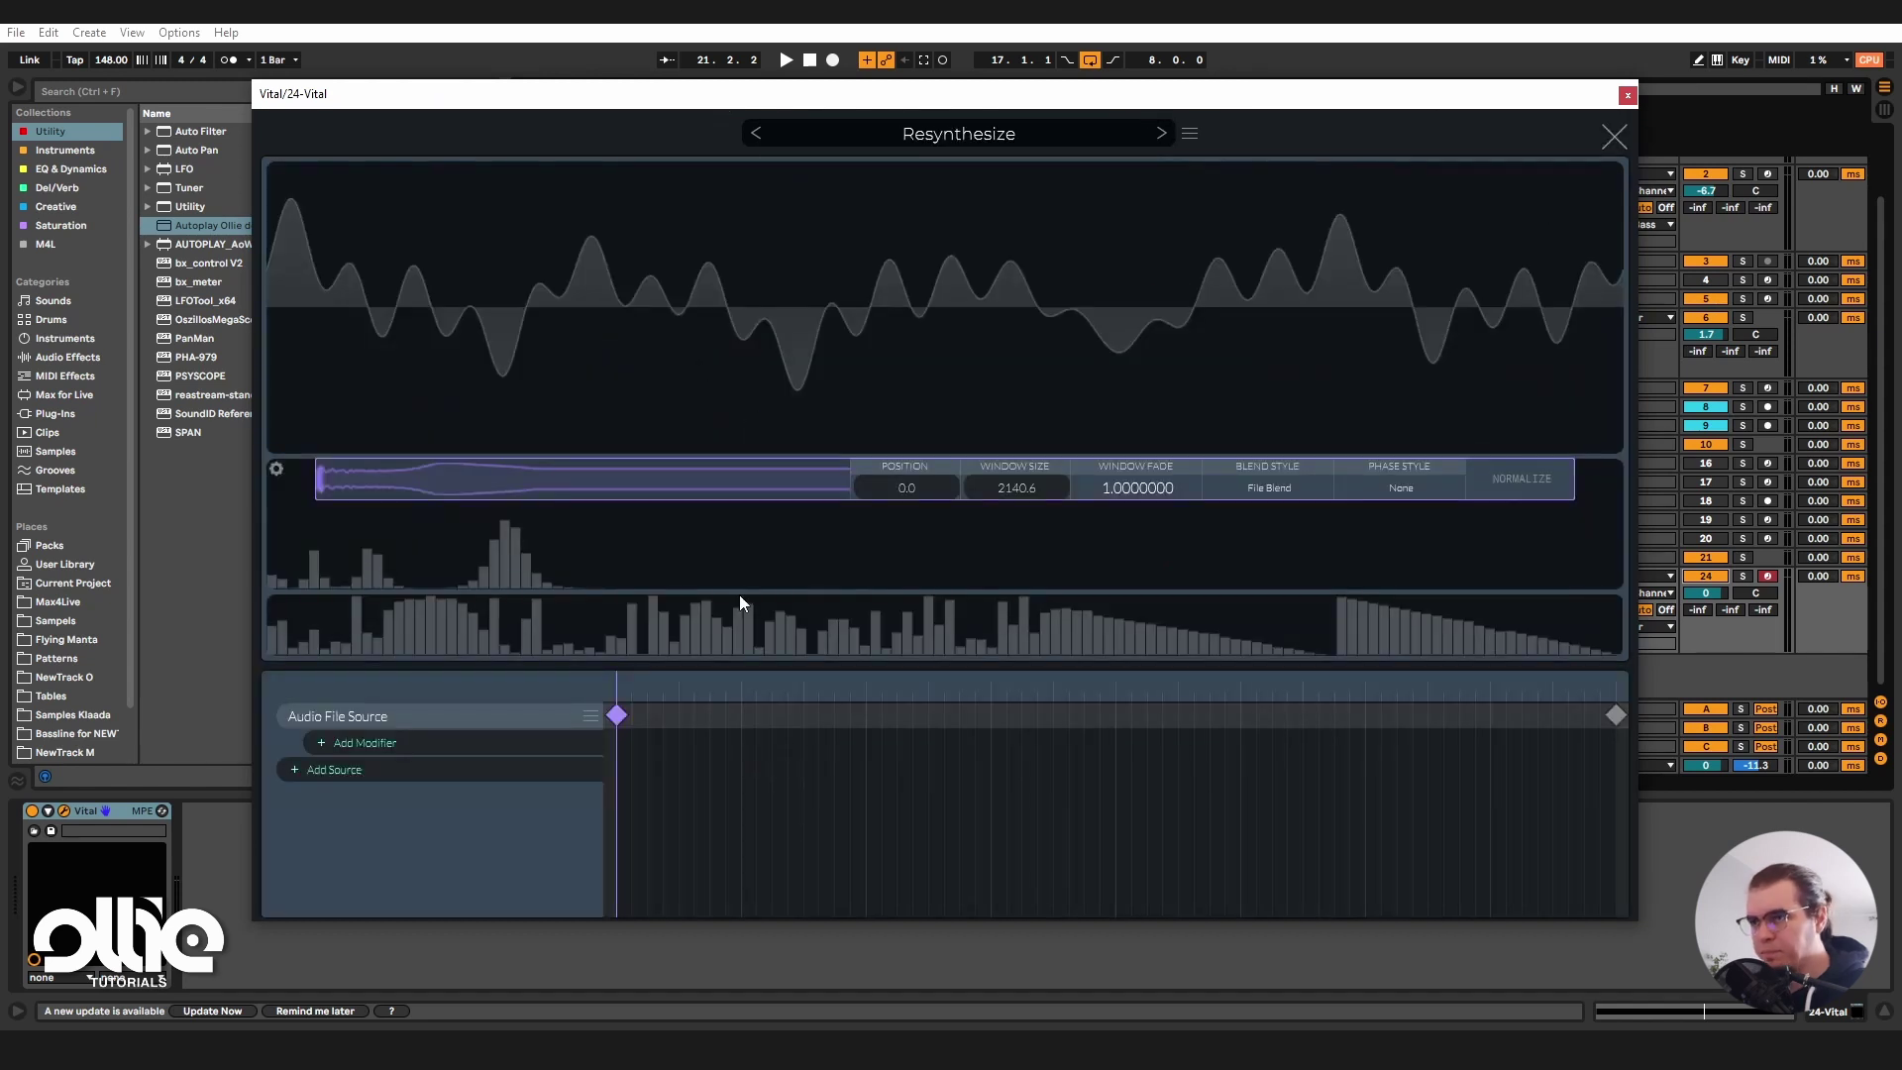
click(1615, 716)
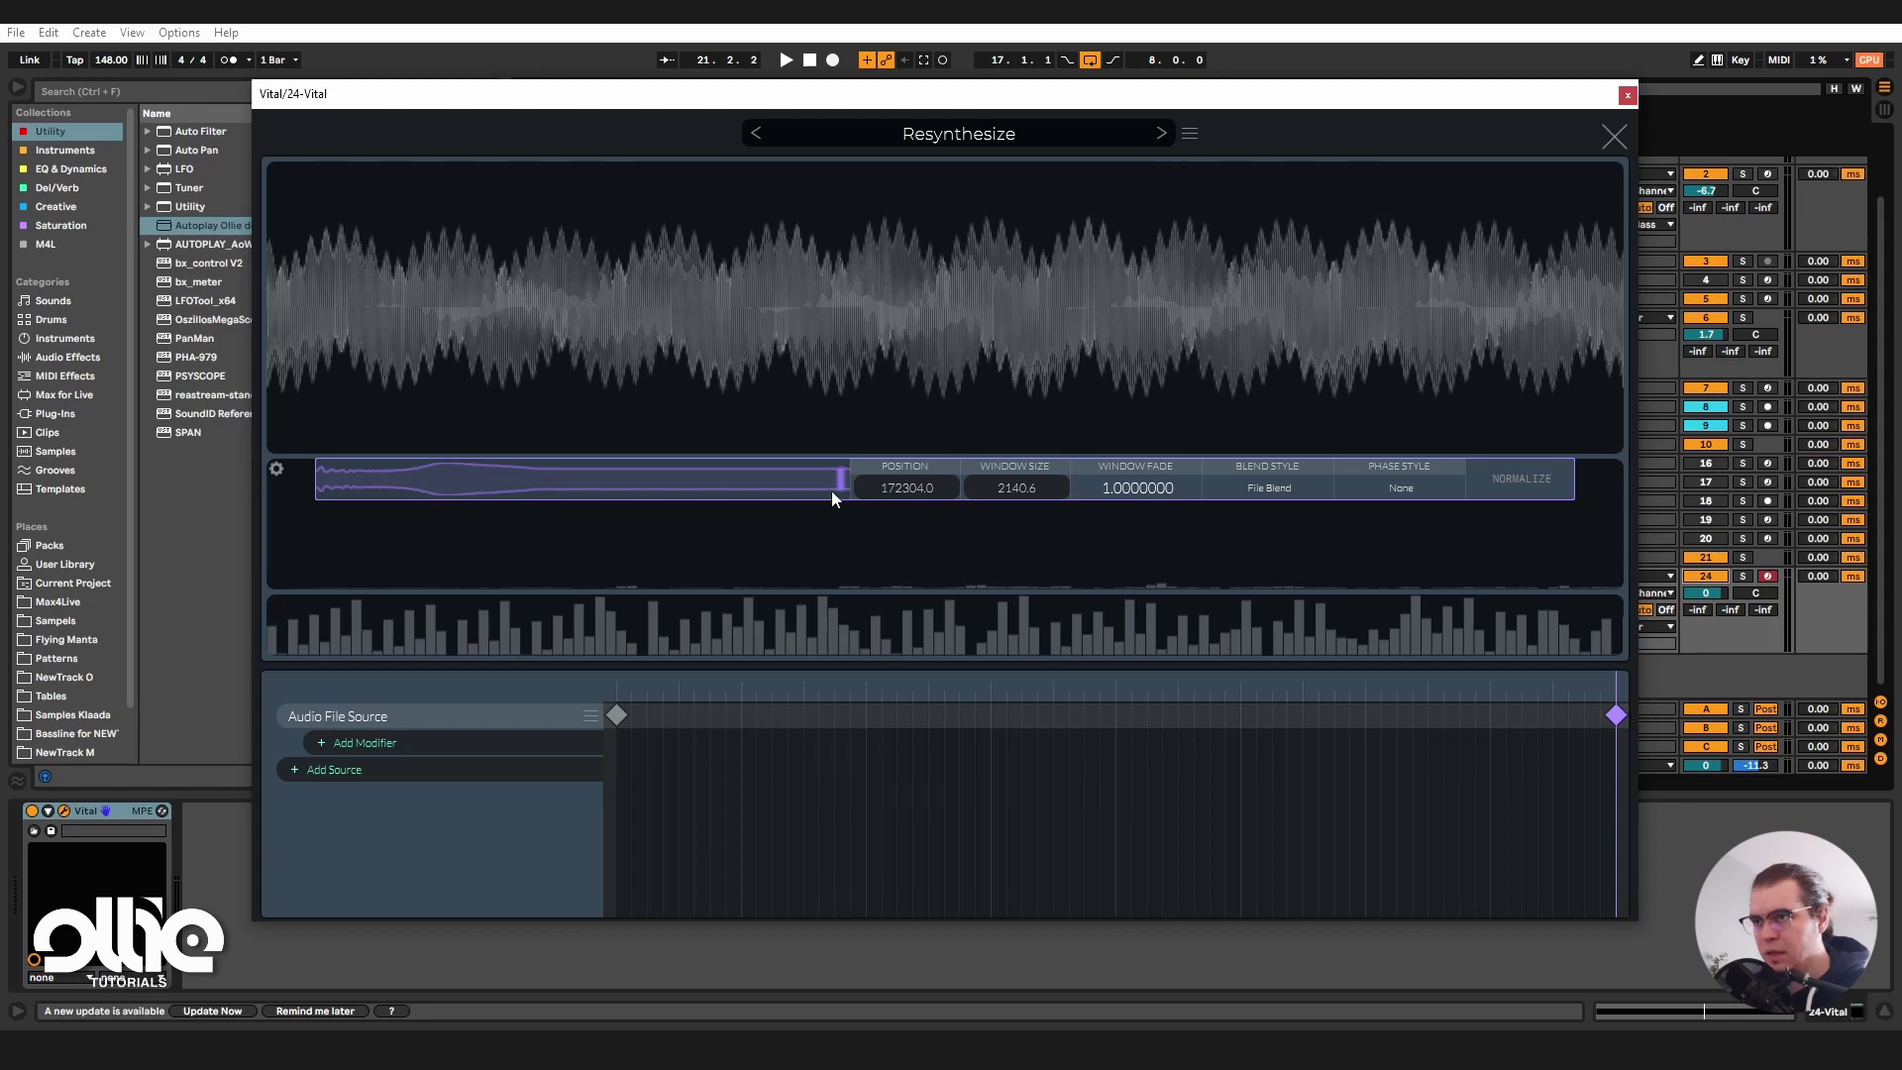
drag(835, 484, 411, 478)
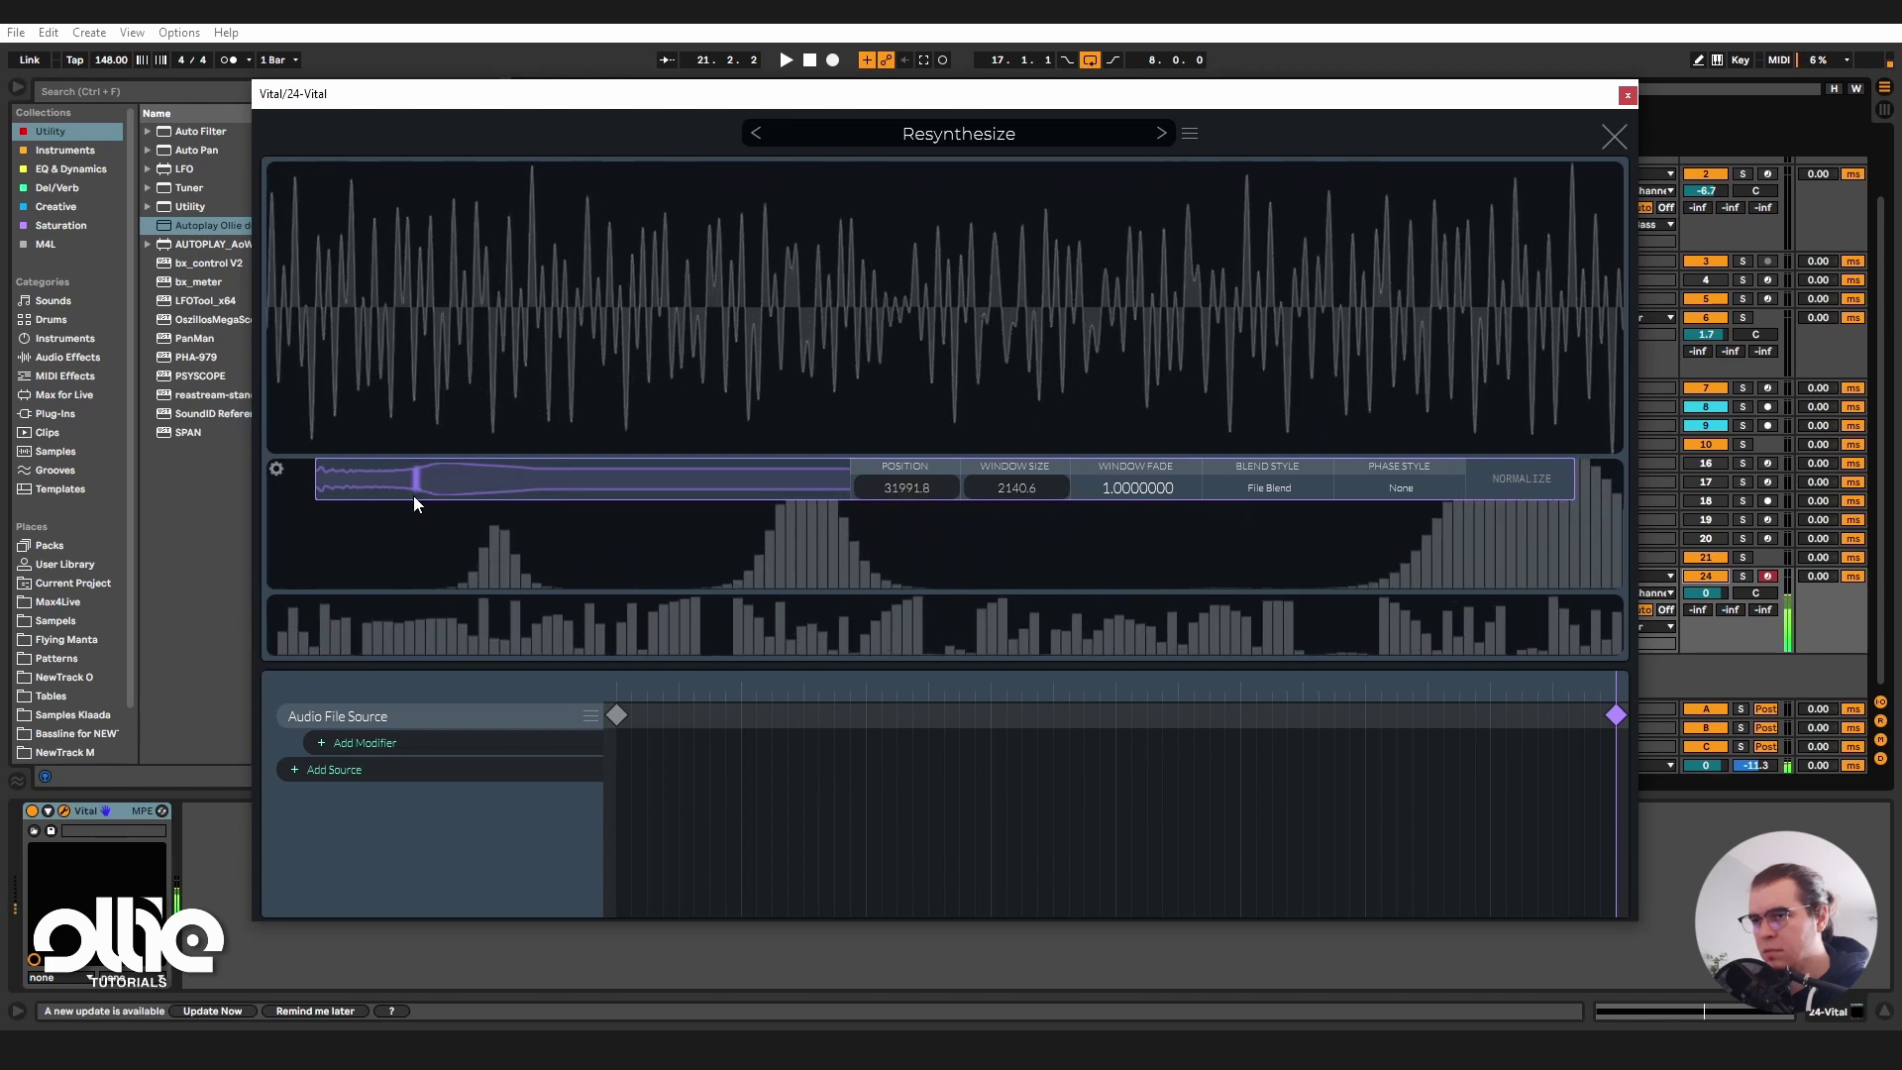
drag(672, 698, 1732, 758)
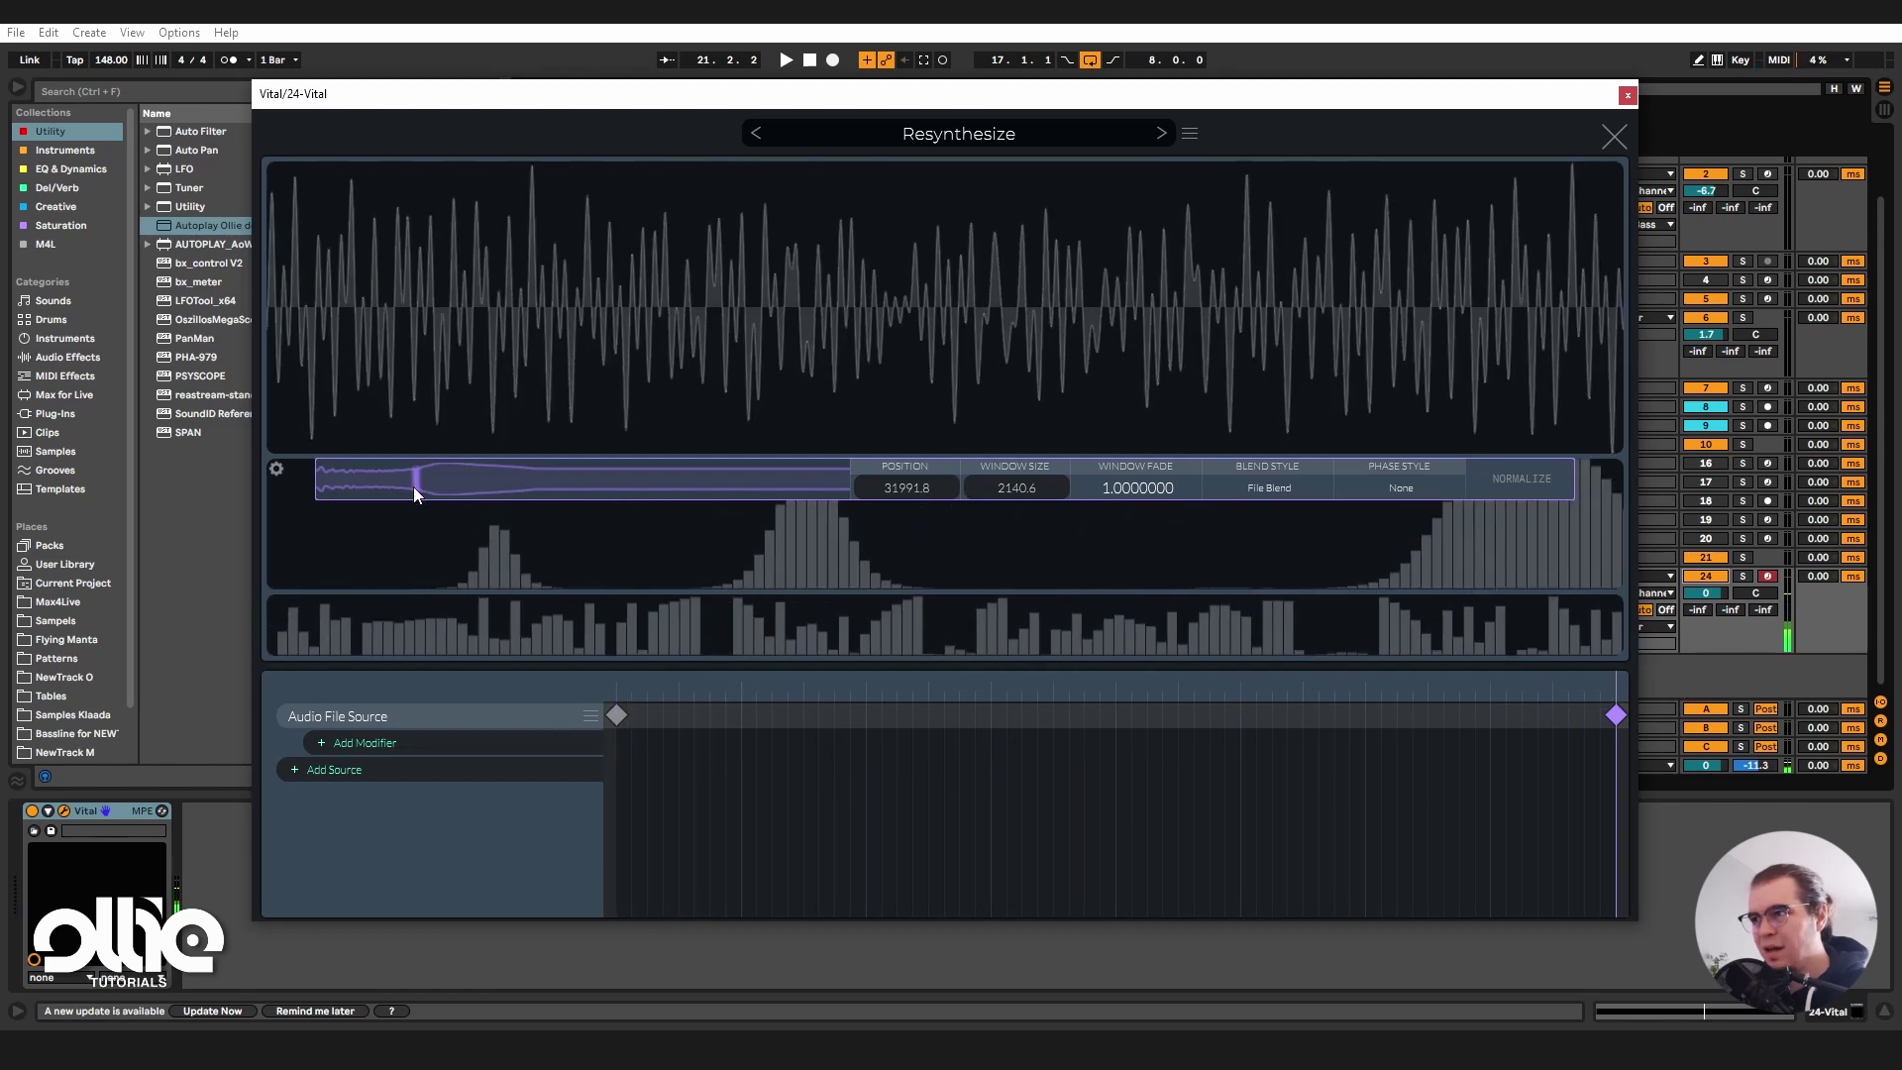
drag(413, 485, 407, 486)
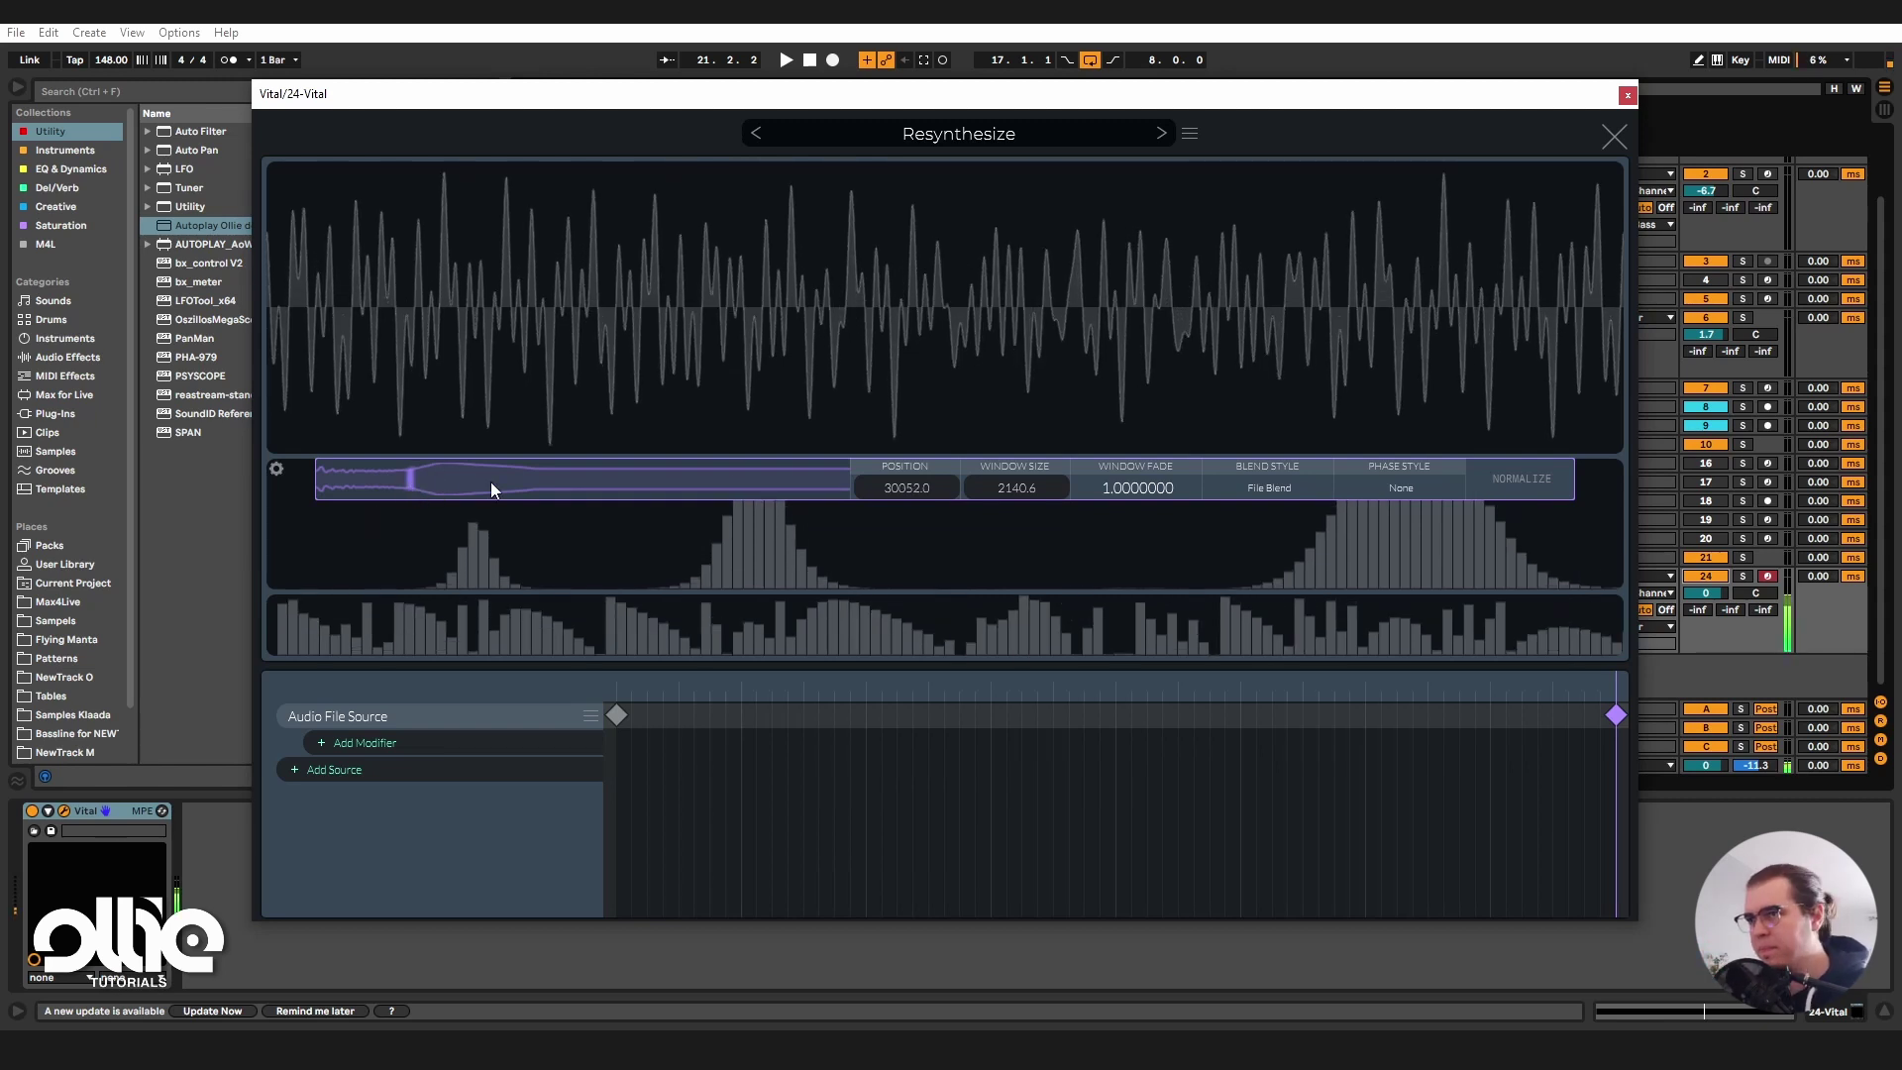
click(1616, 137)
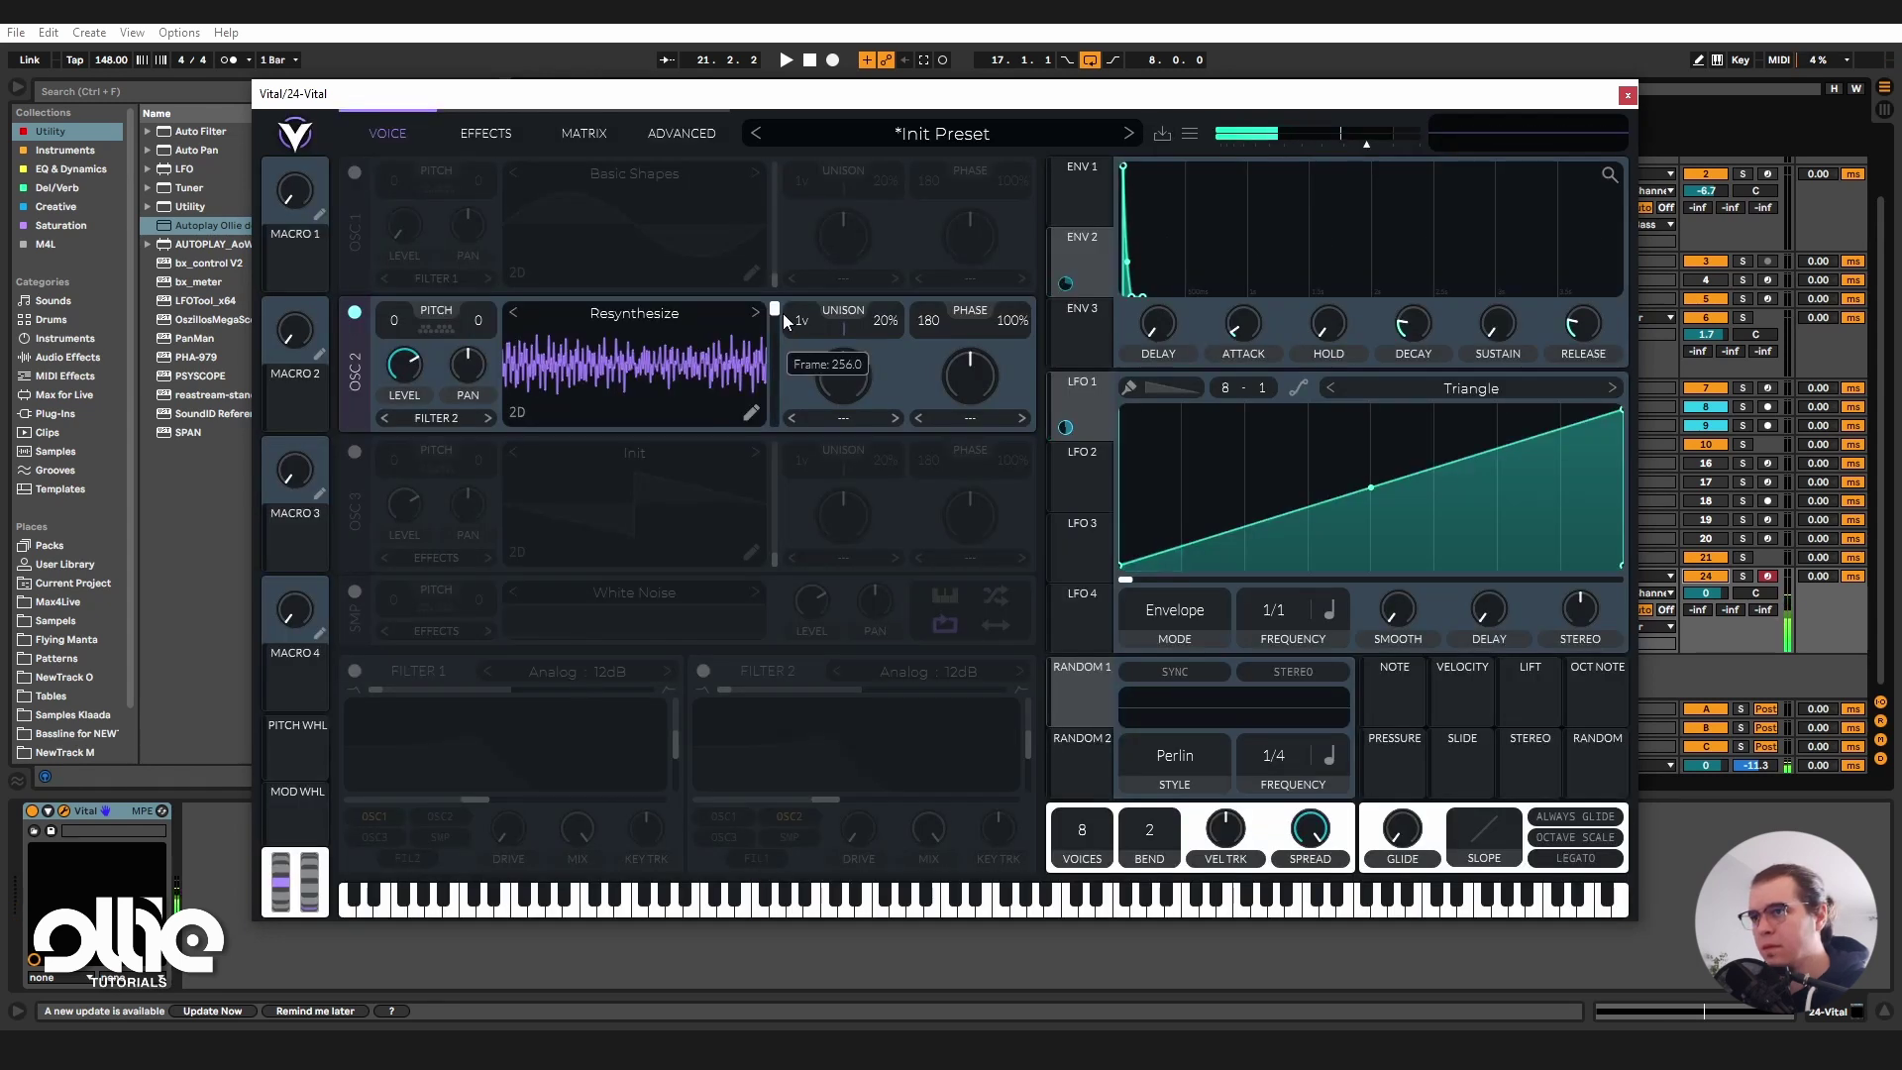
drag(771, 366, 757, 478)
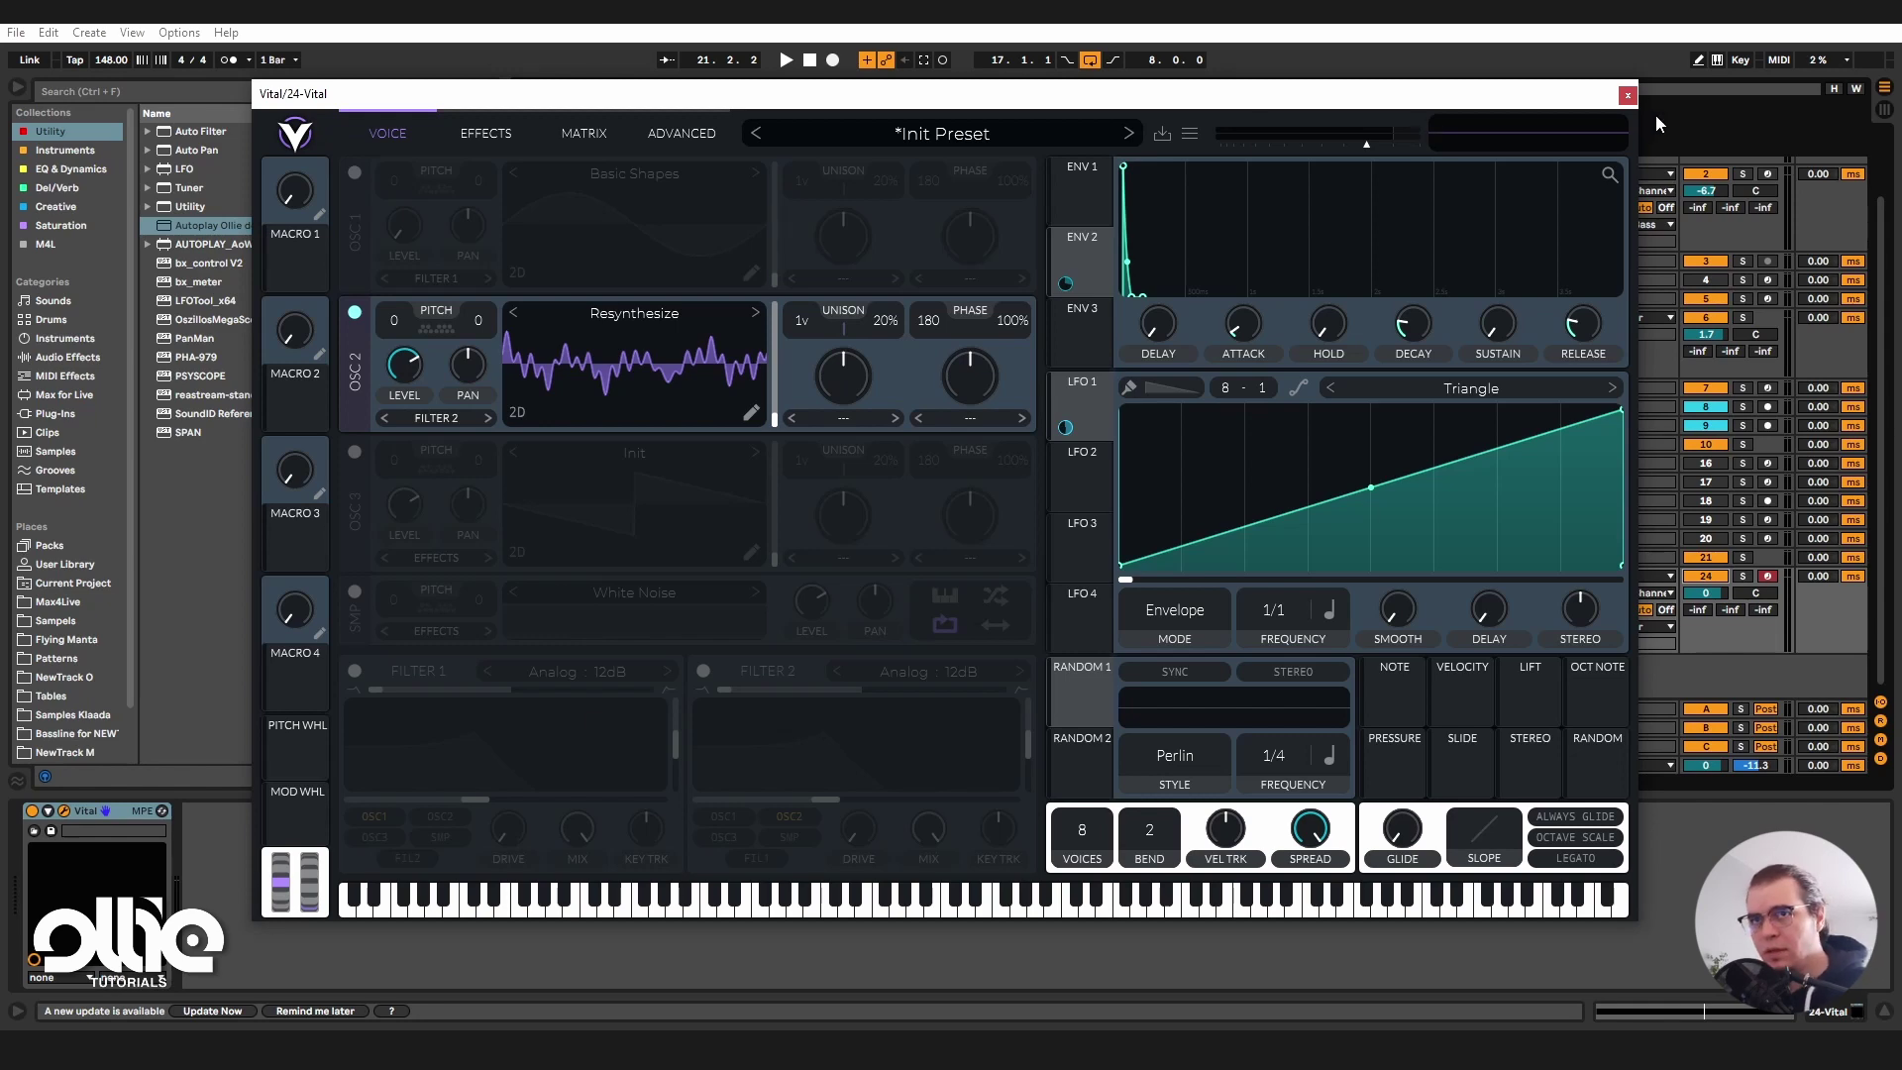
Open the MIDI clip on the 24 Vital track to check its note, then bring the synth window back into view.
drag(1625, 99, 1710, 844)
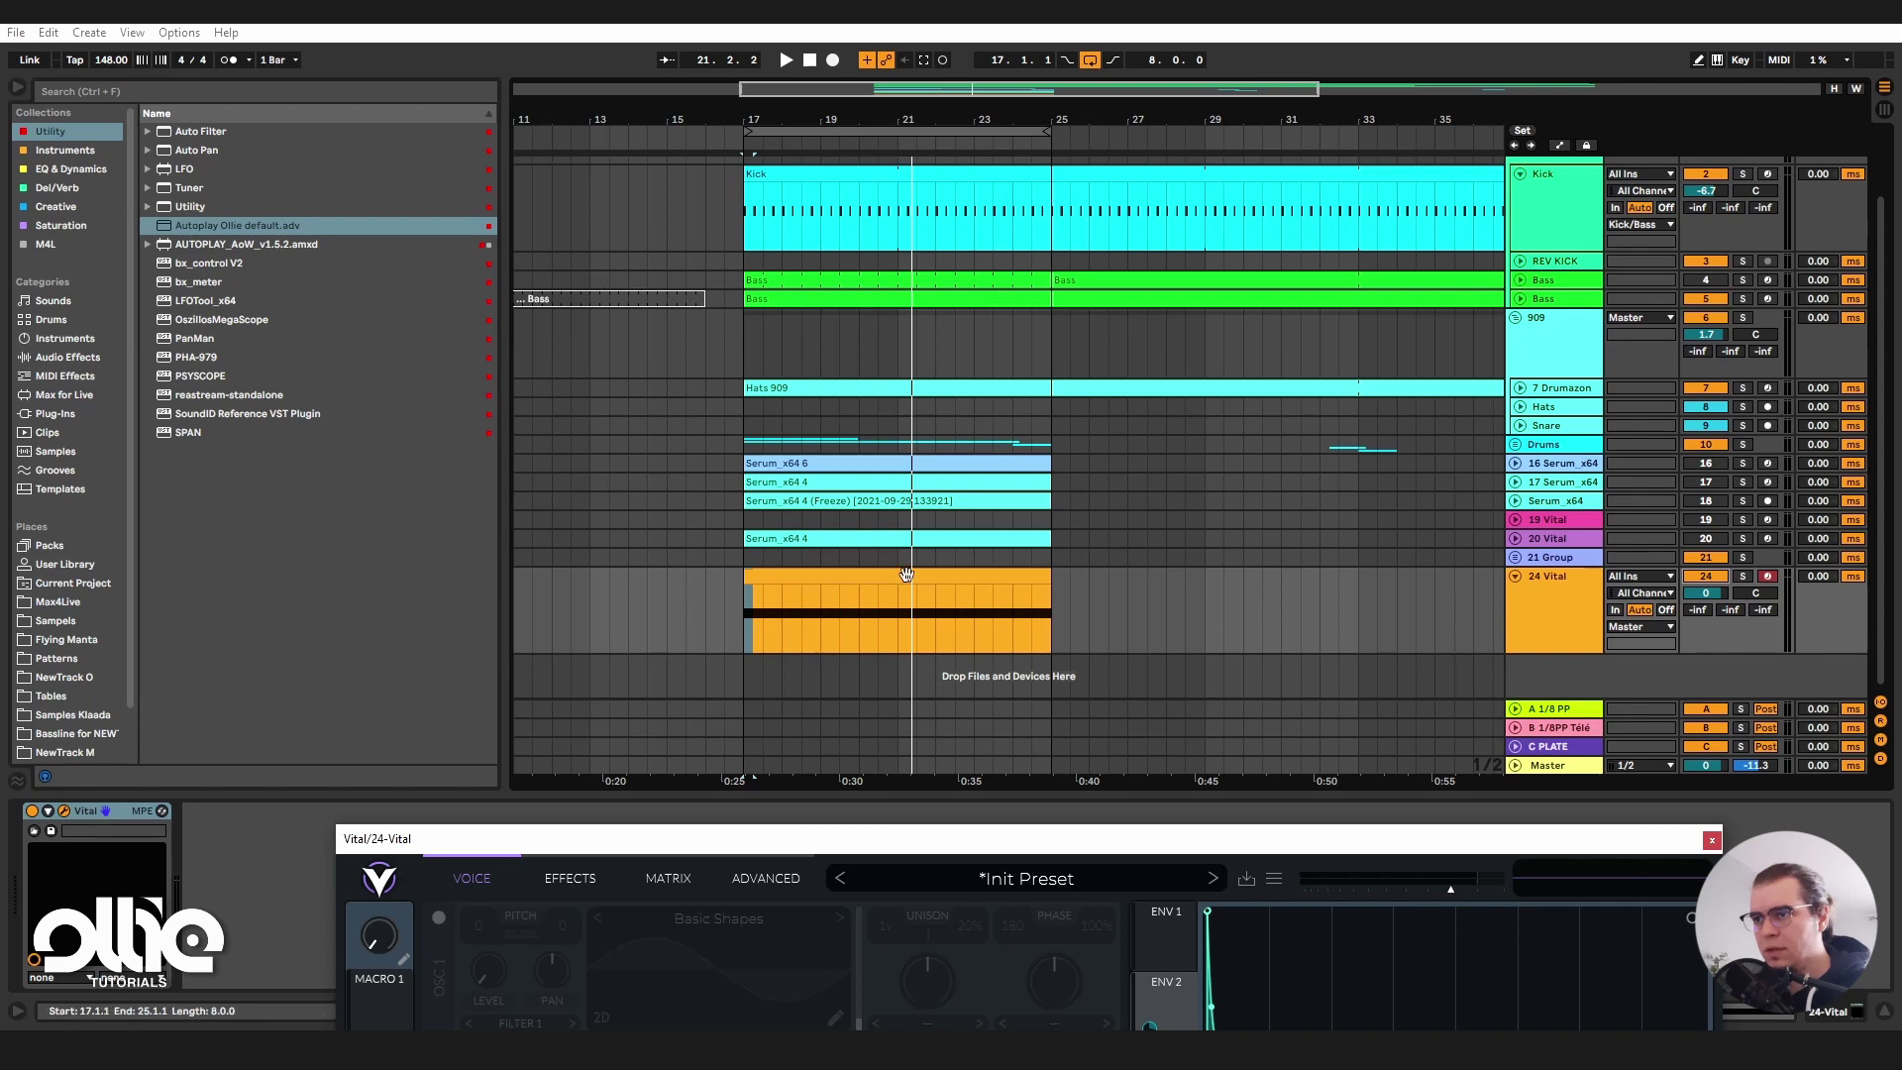
double_click(962, 605)
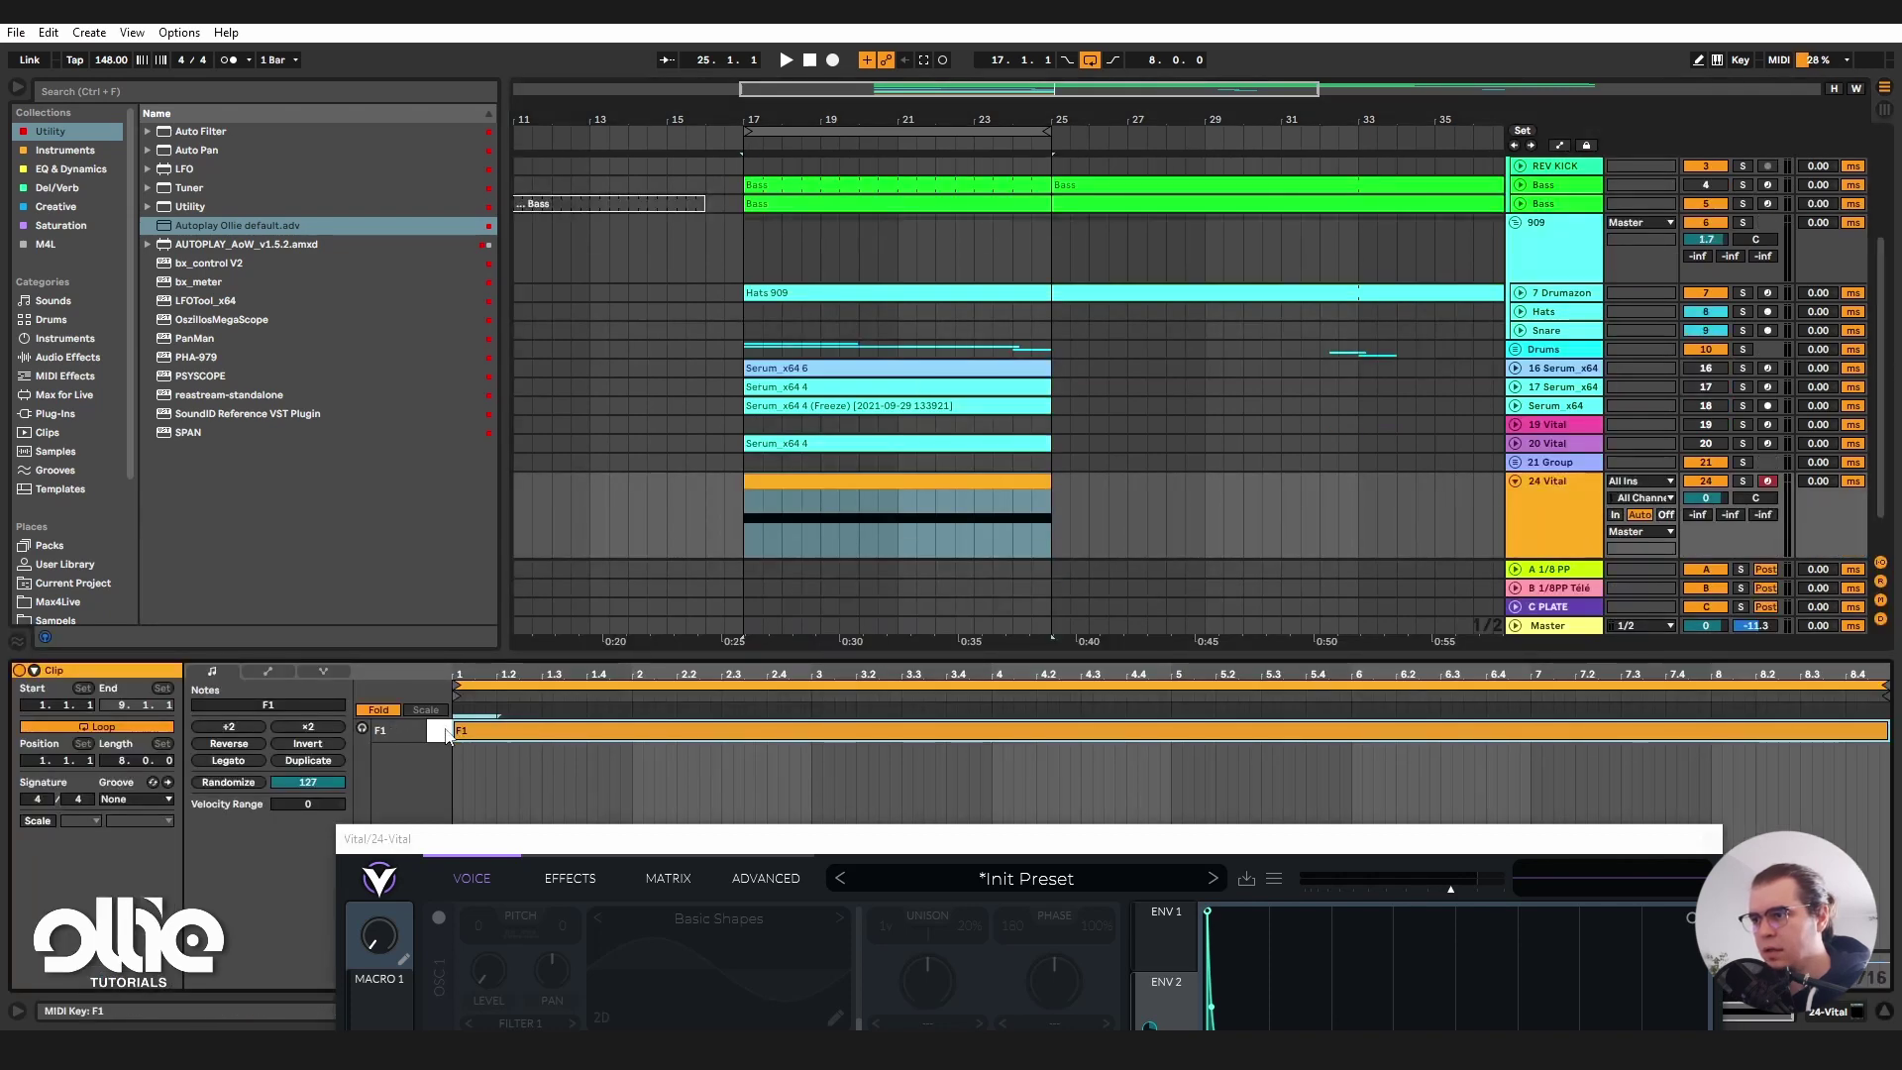
drag(628, 840, 363, 140)
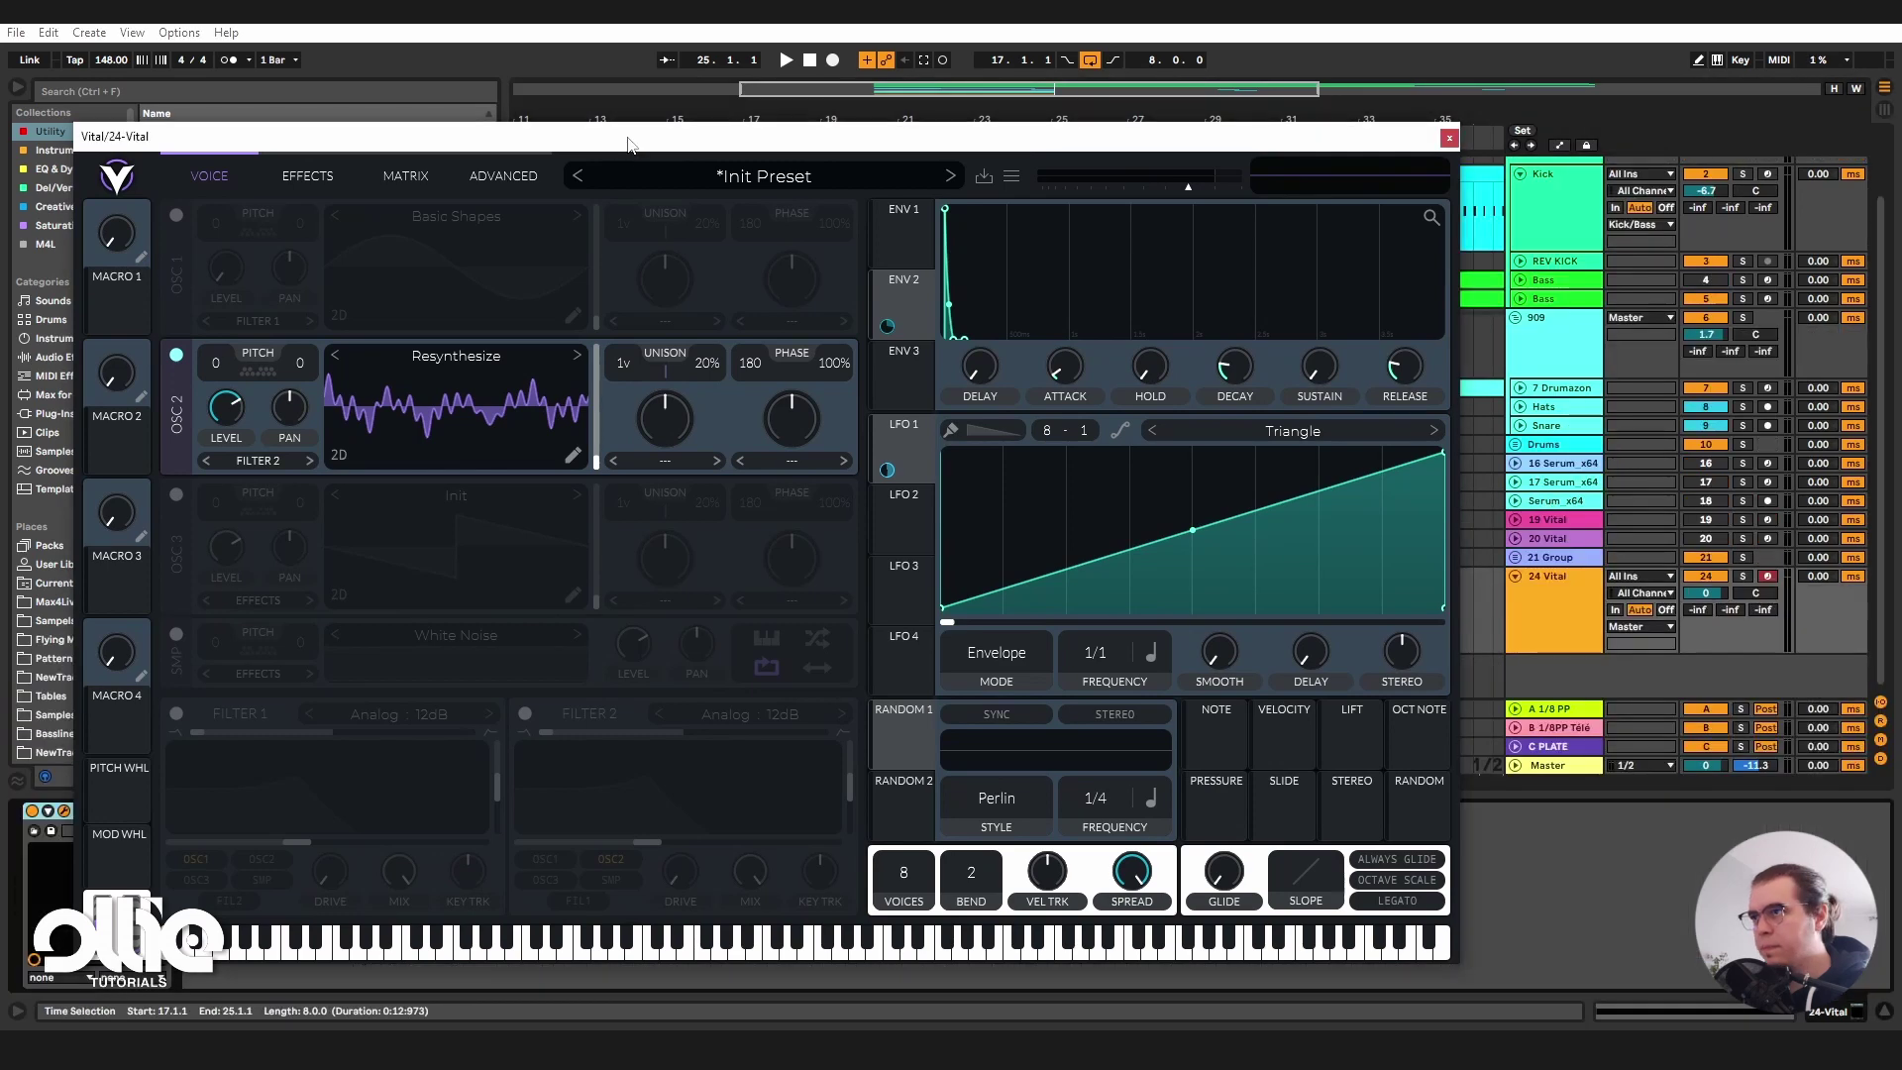
Insert the Autoplay Ollie default preset before Vital on track 24.
drag(495, 135, 834, 108)
drag(240, 226, 41, 855)
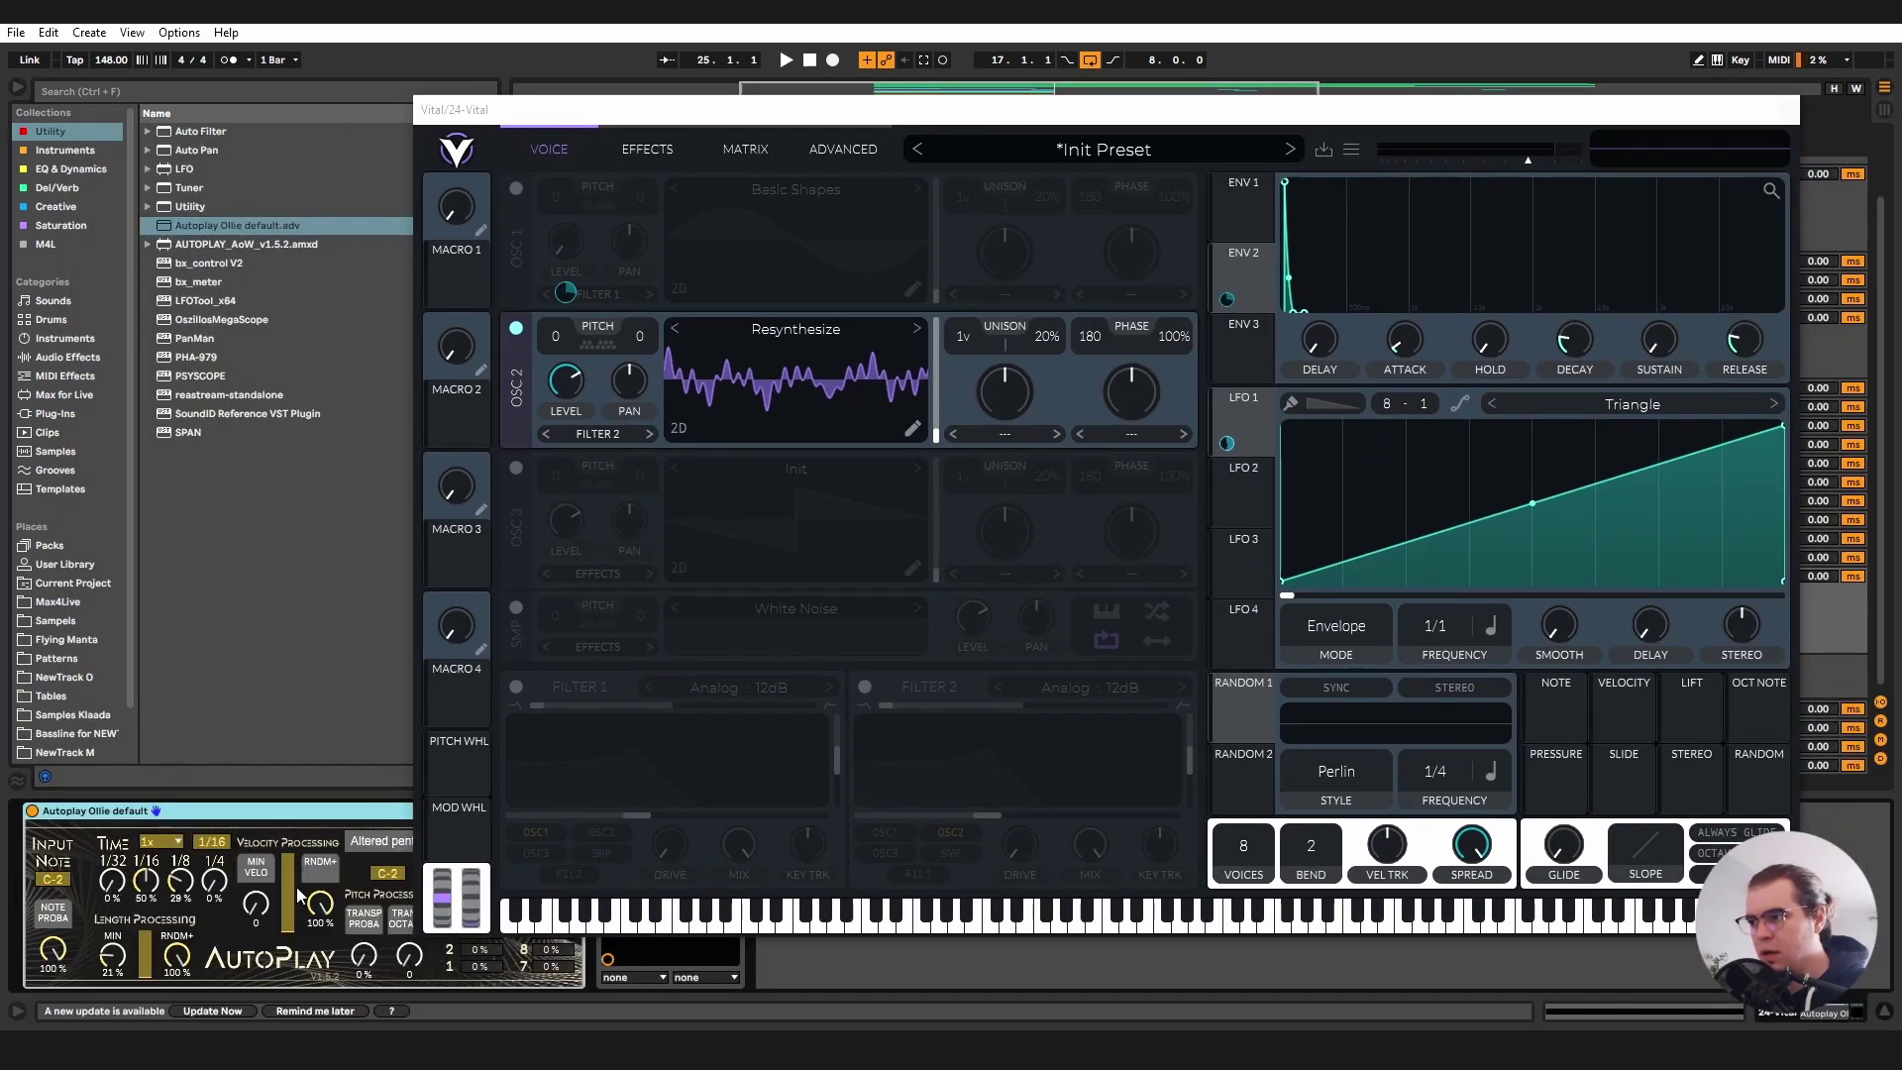
click(180, 882)
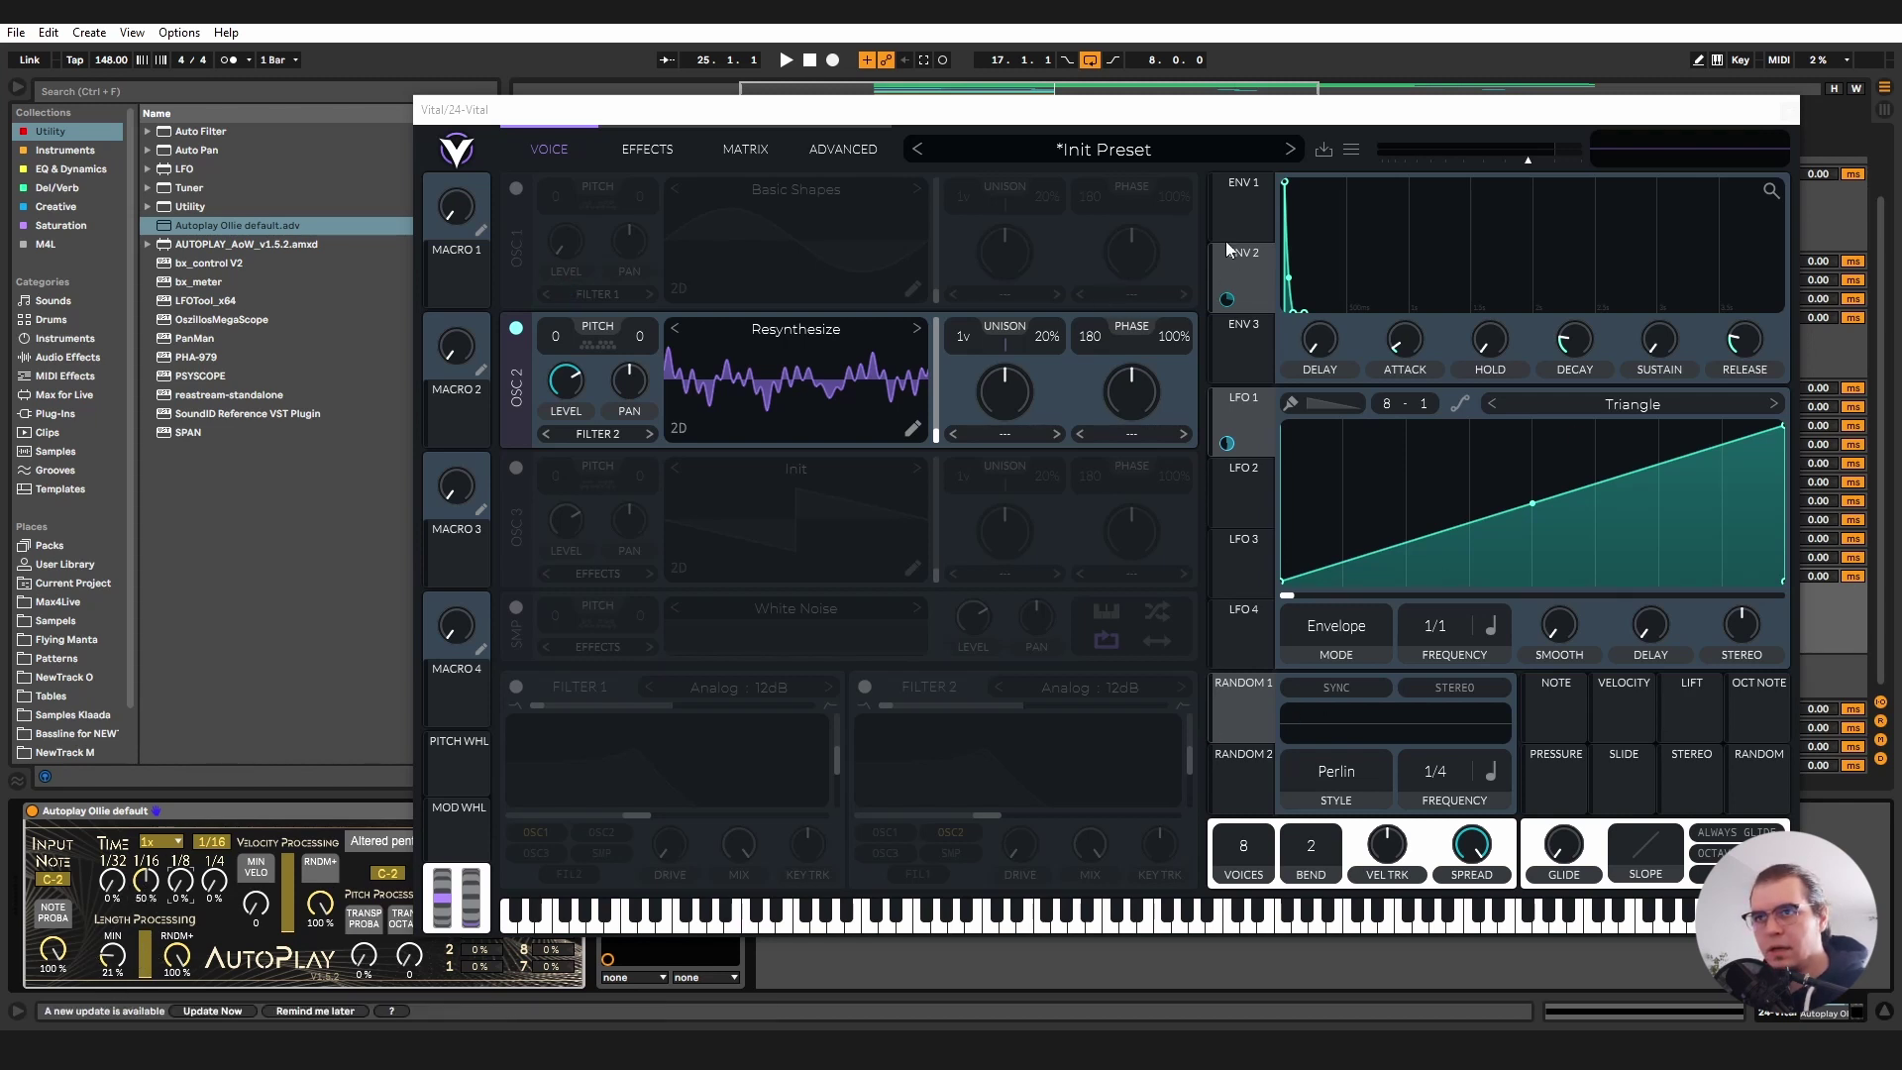
Set Envelope 1's release to about 0.006 secs while auditioning the 24 Vital track in solo.
click(1243, 203)
drag(745, 115, 627, 137)
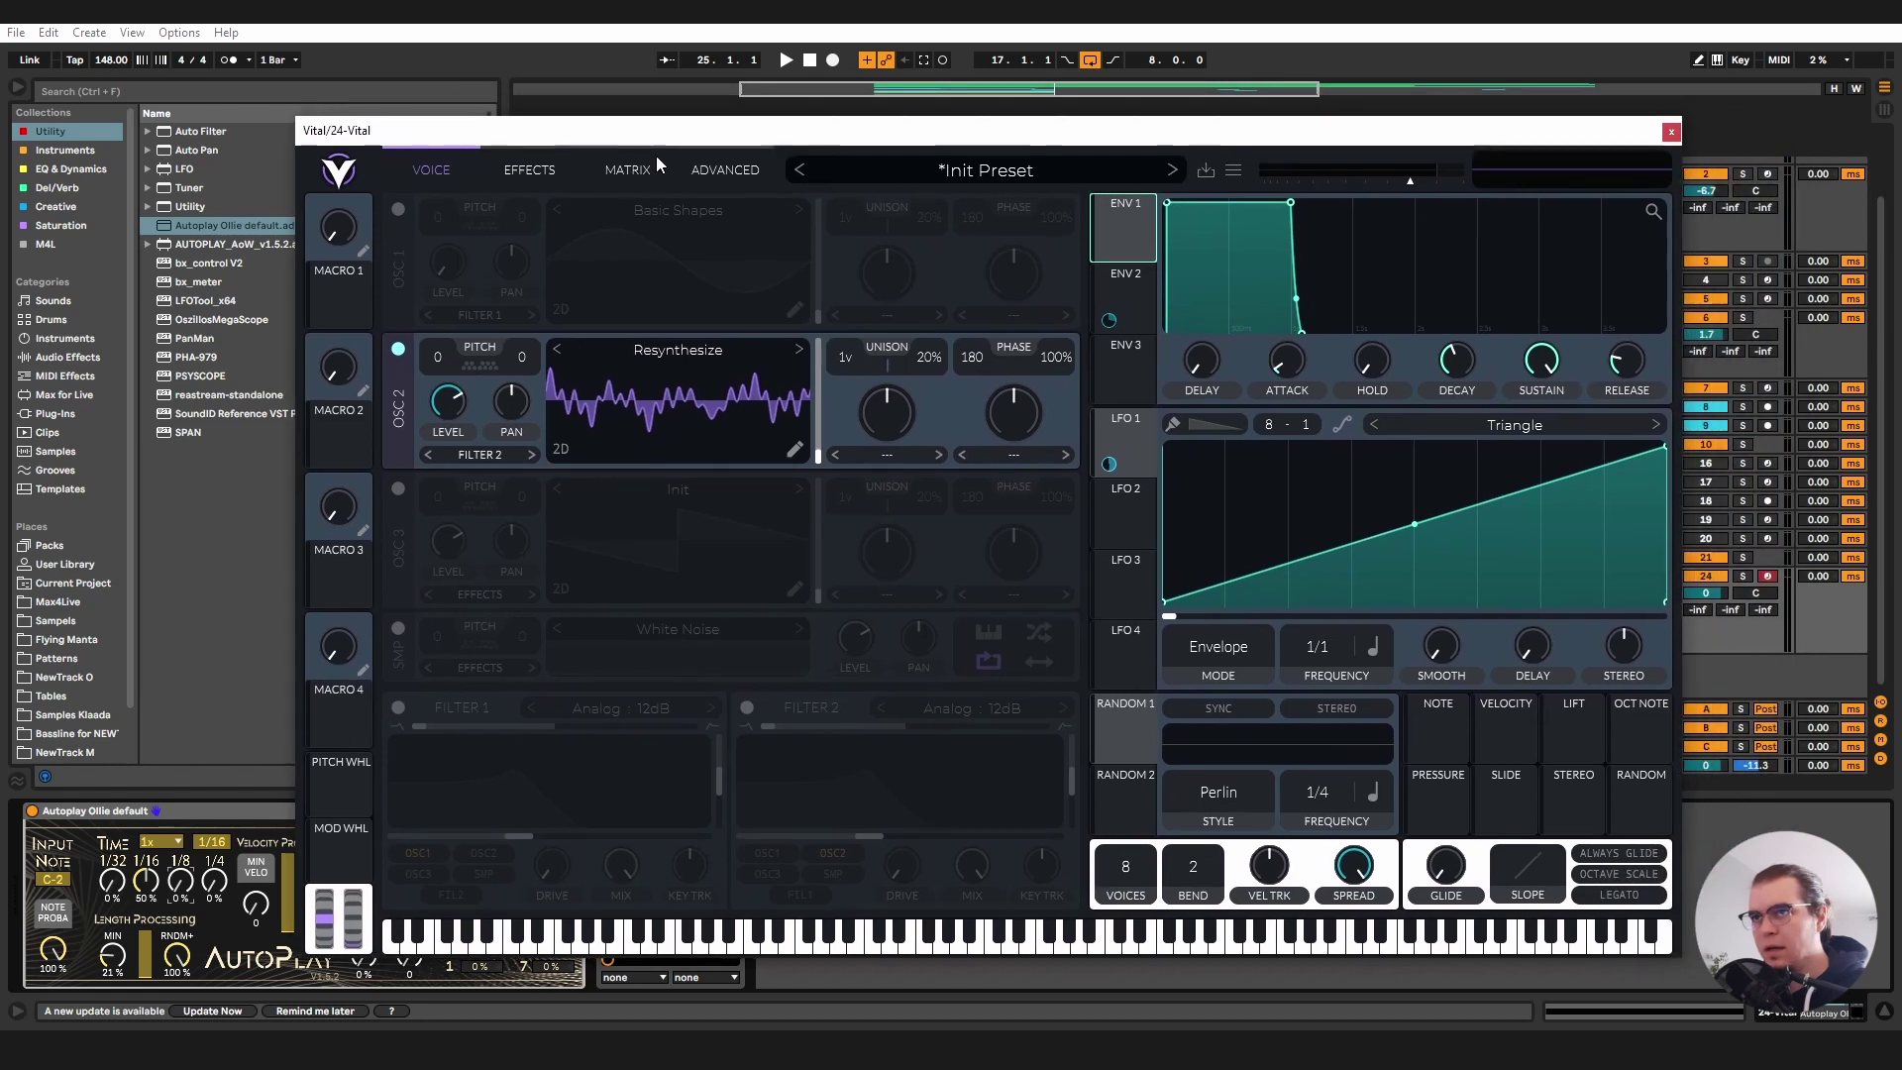
drag(1633, 355, 1640, 387)
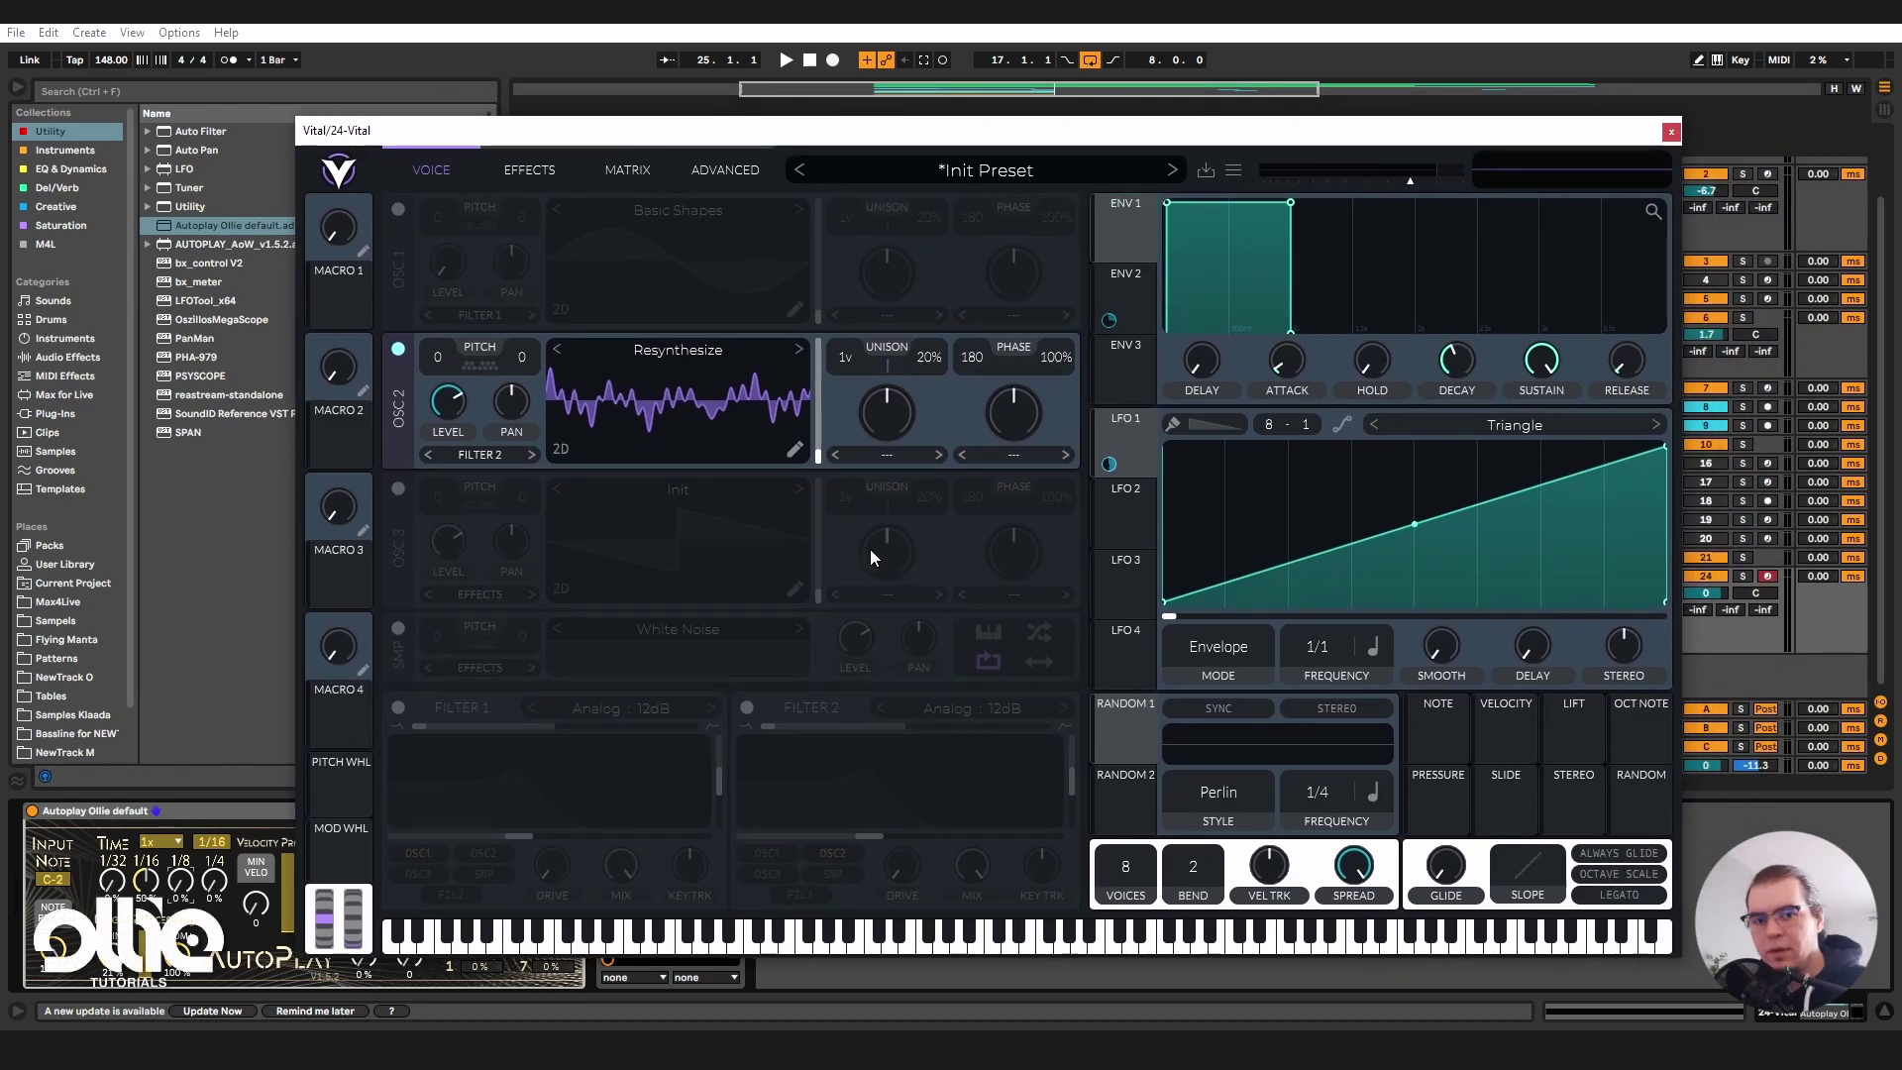
key(space)
click(1743, 575)
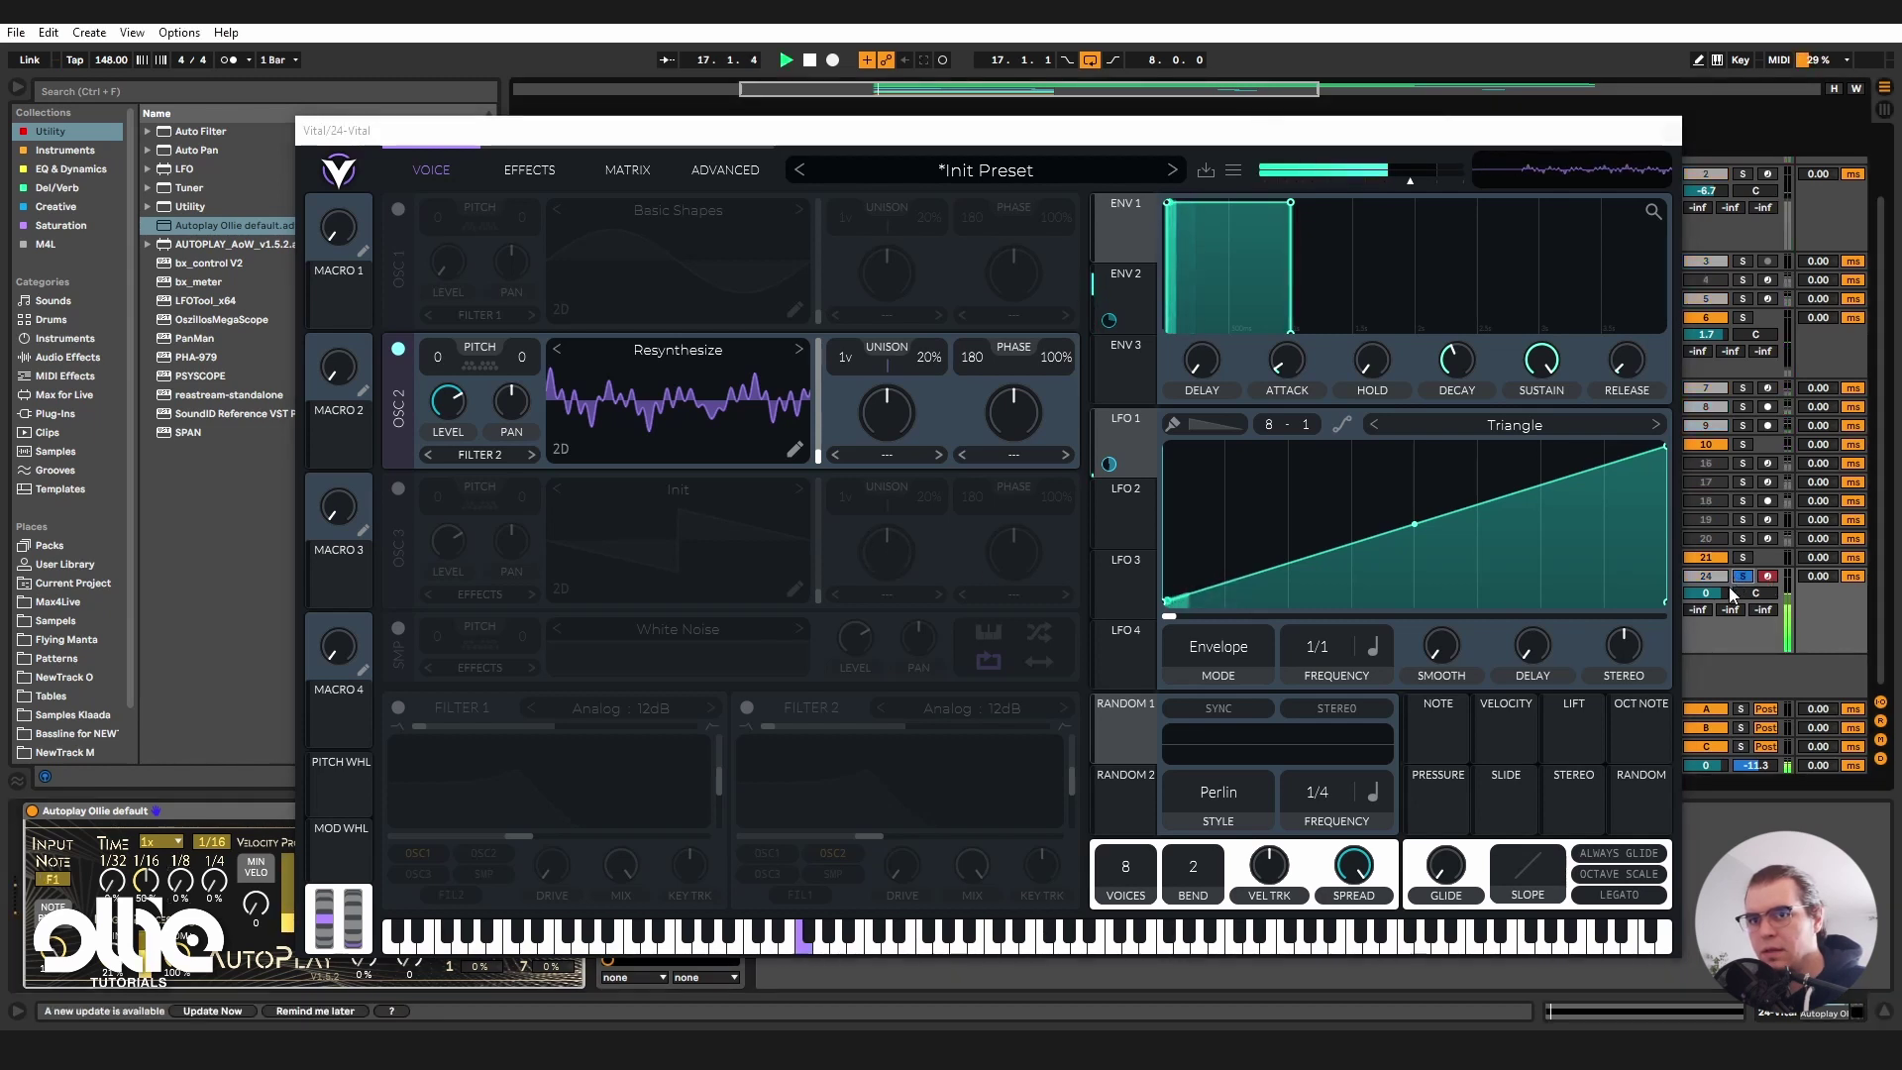
click(1642, 361)
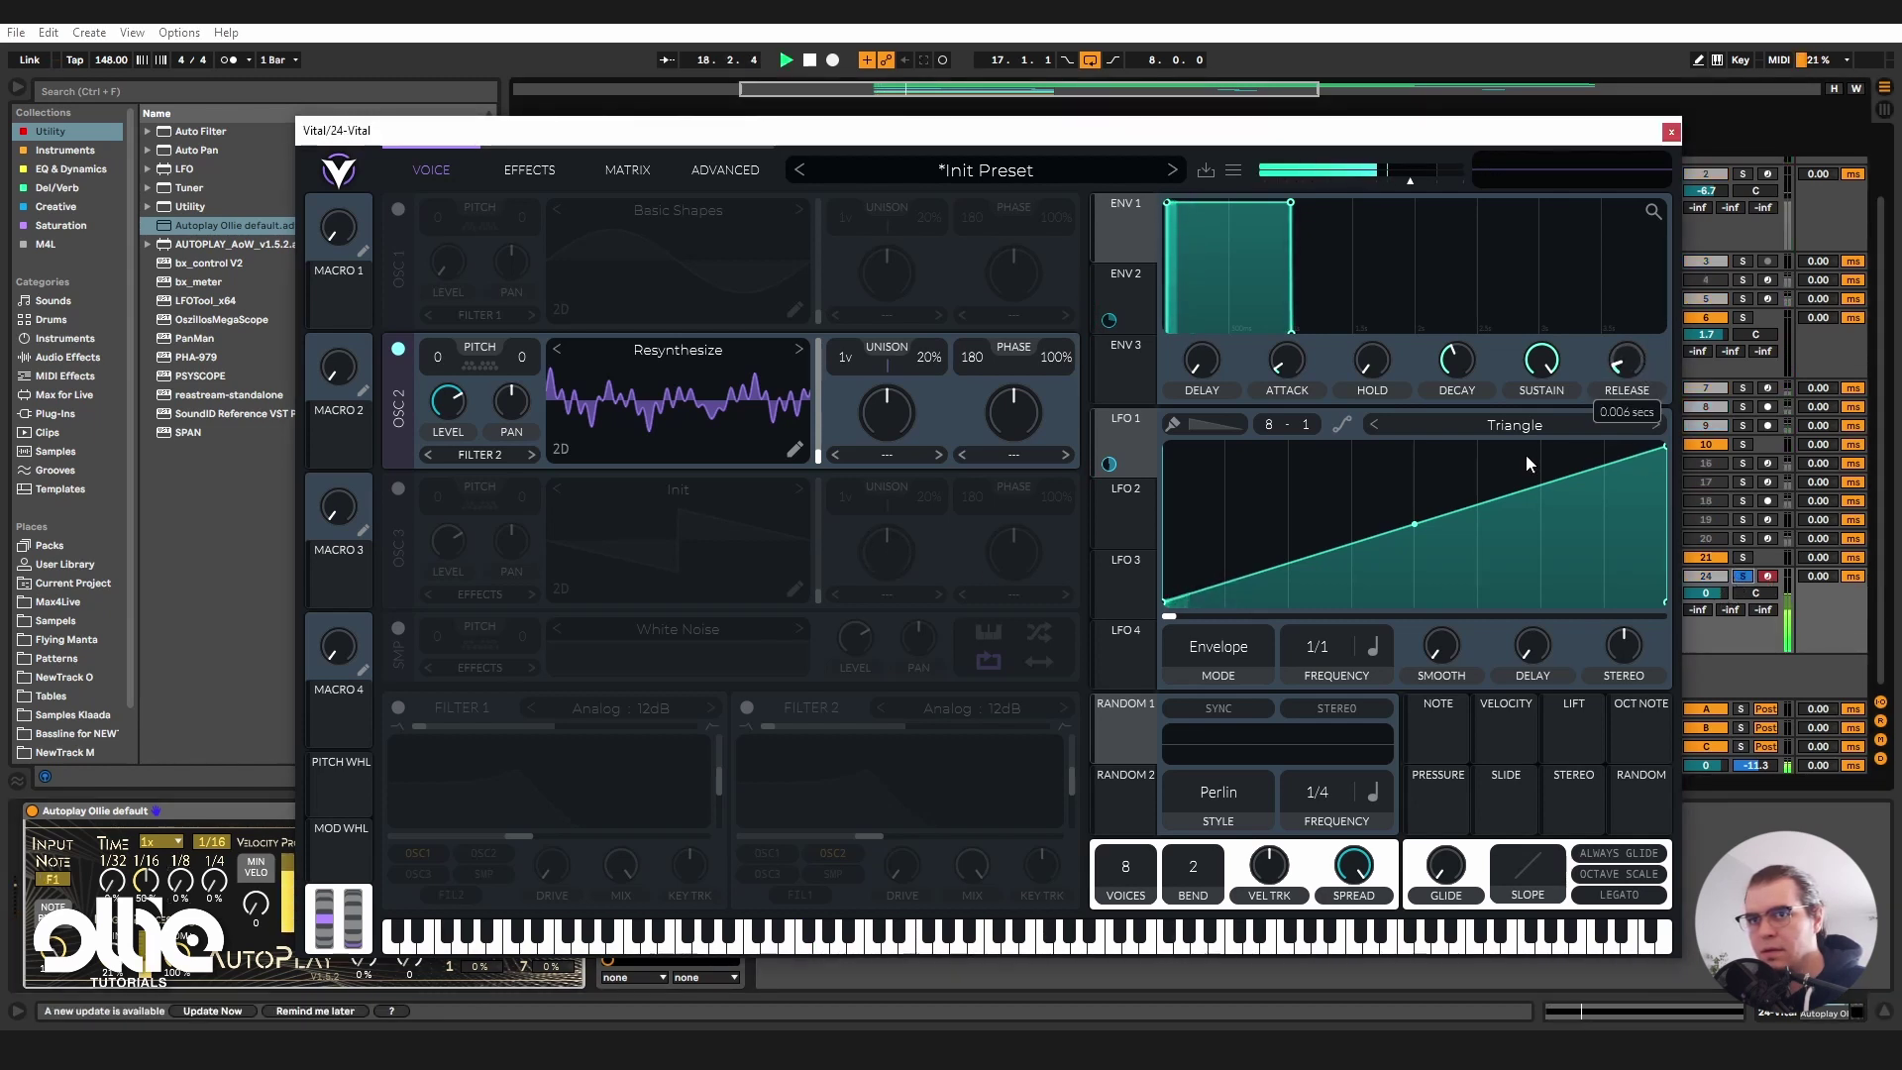
key(space)
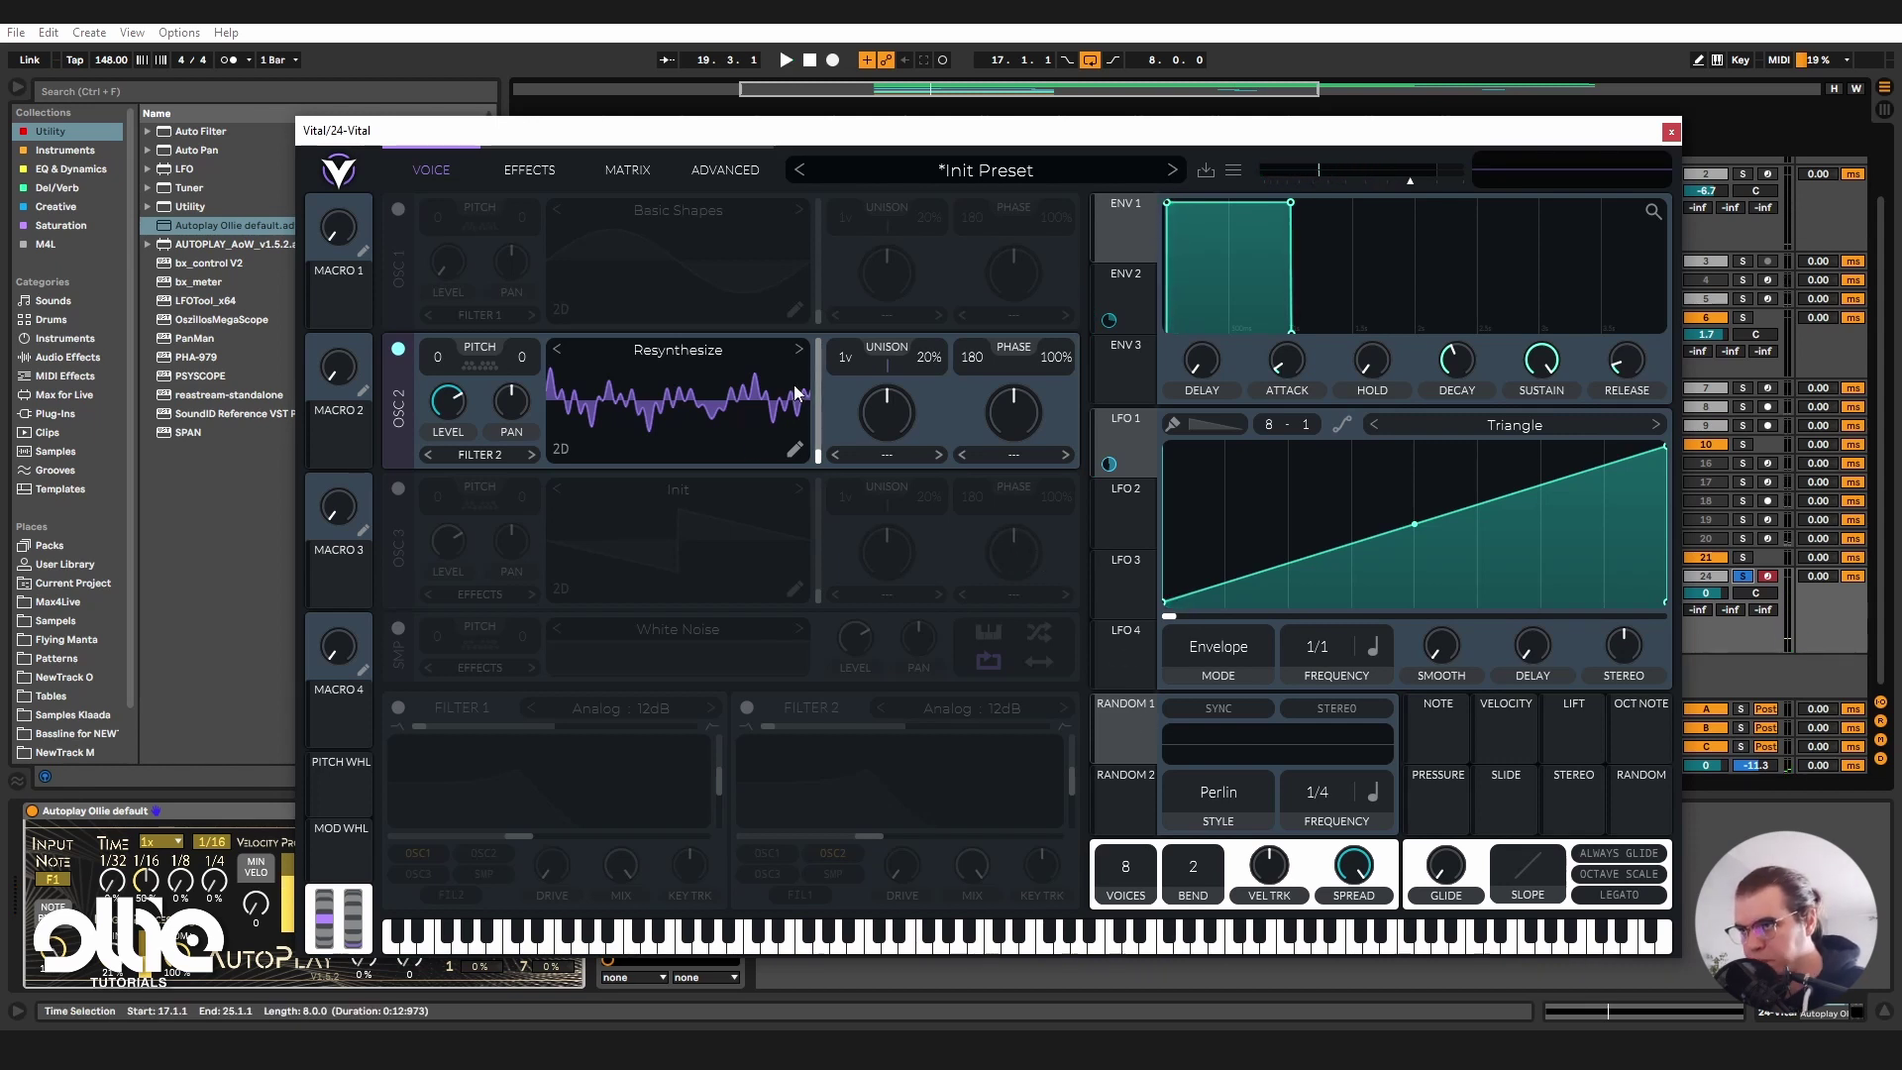
Transpose oscillator 2 to -12, modulate its wavetable position with the Random source, and audition the sequence.
key(space)
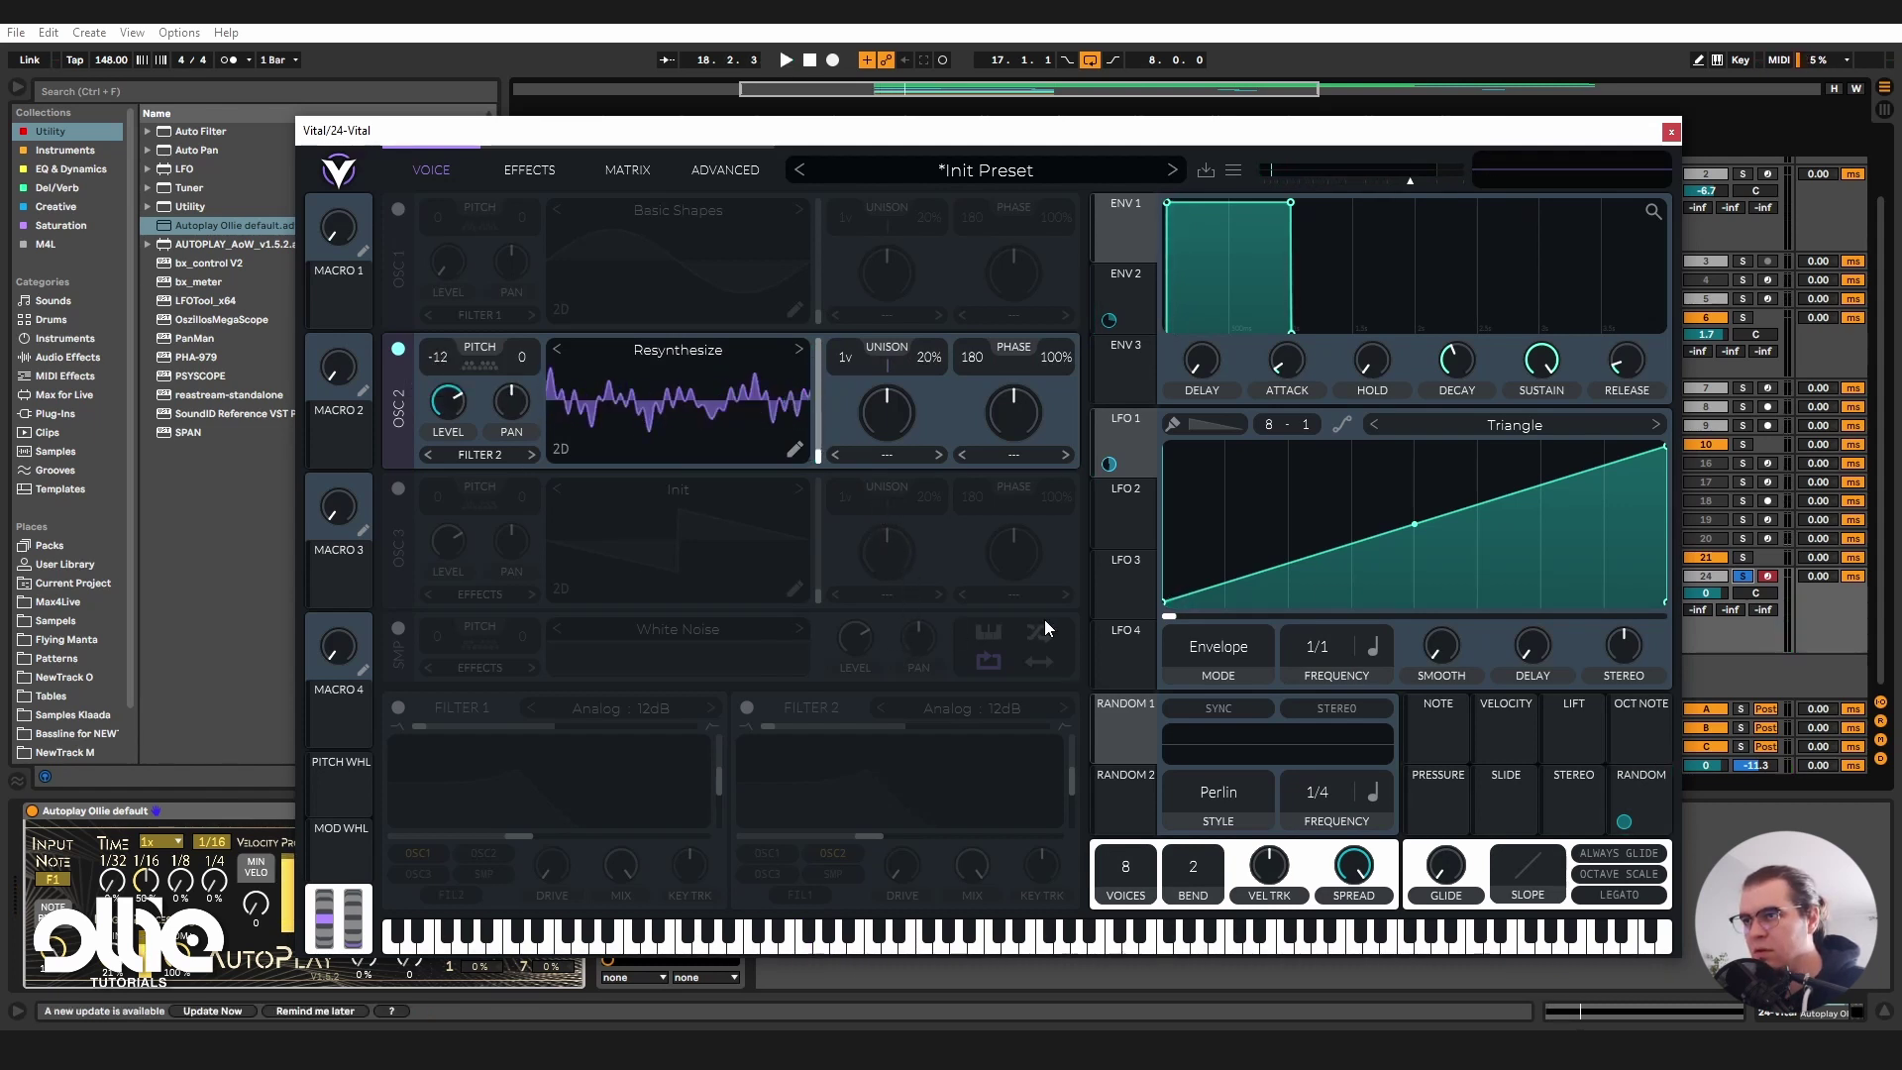
key(space)
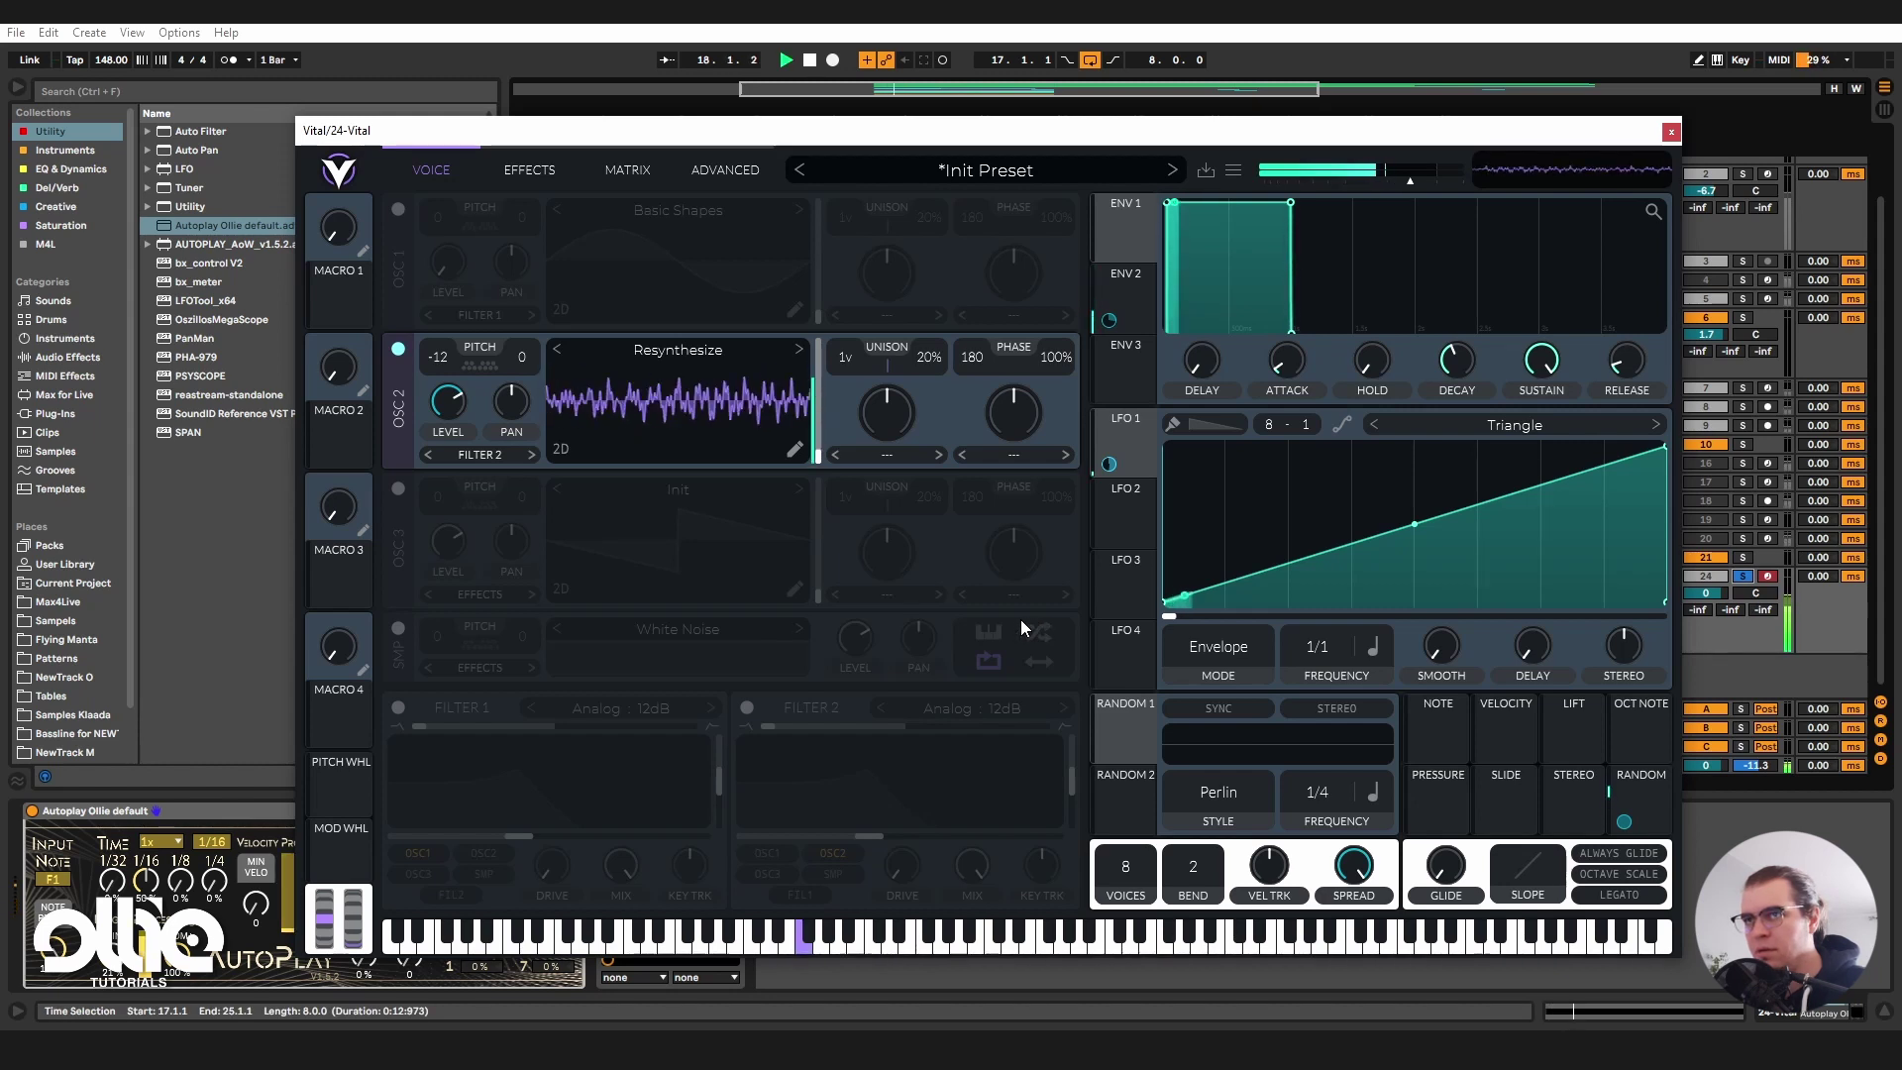
key(space)
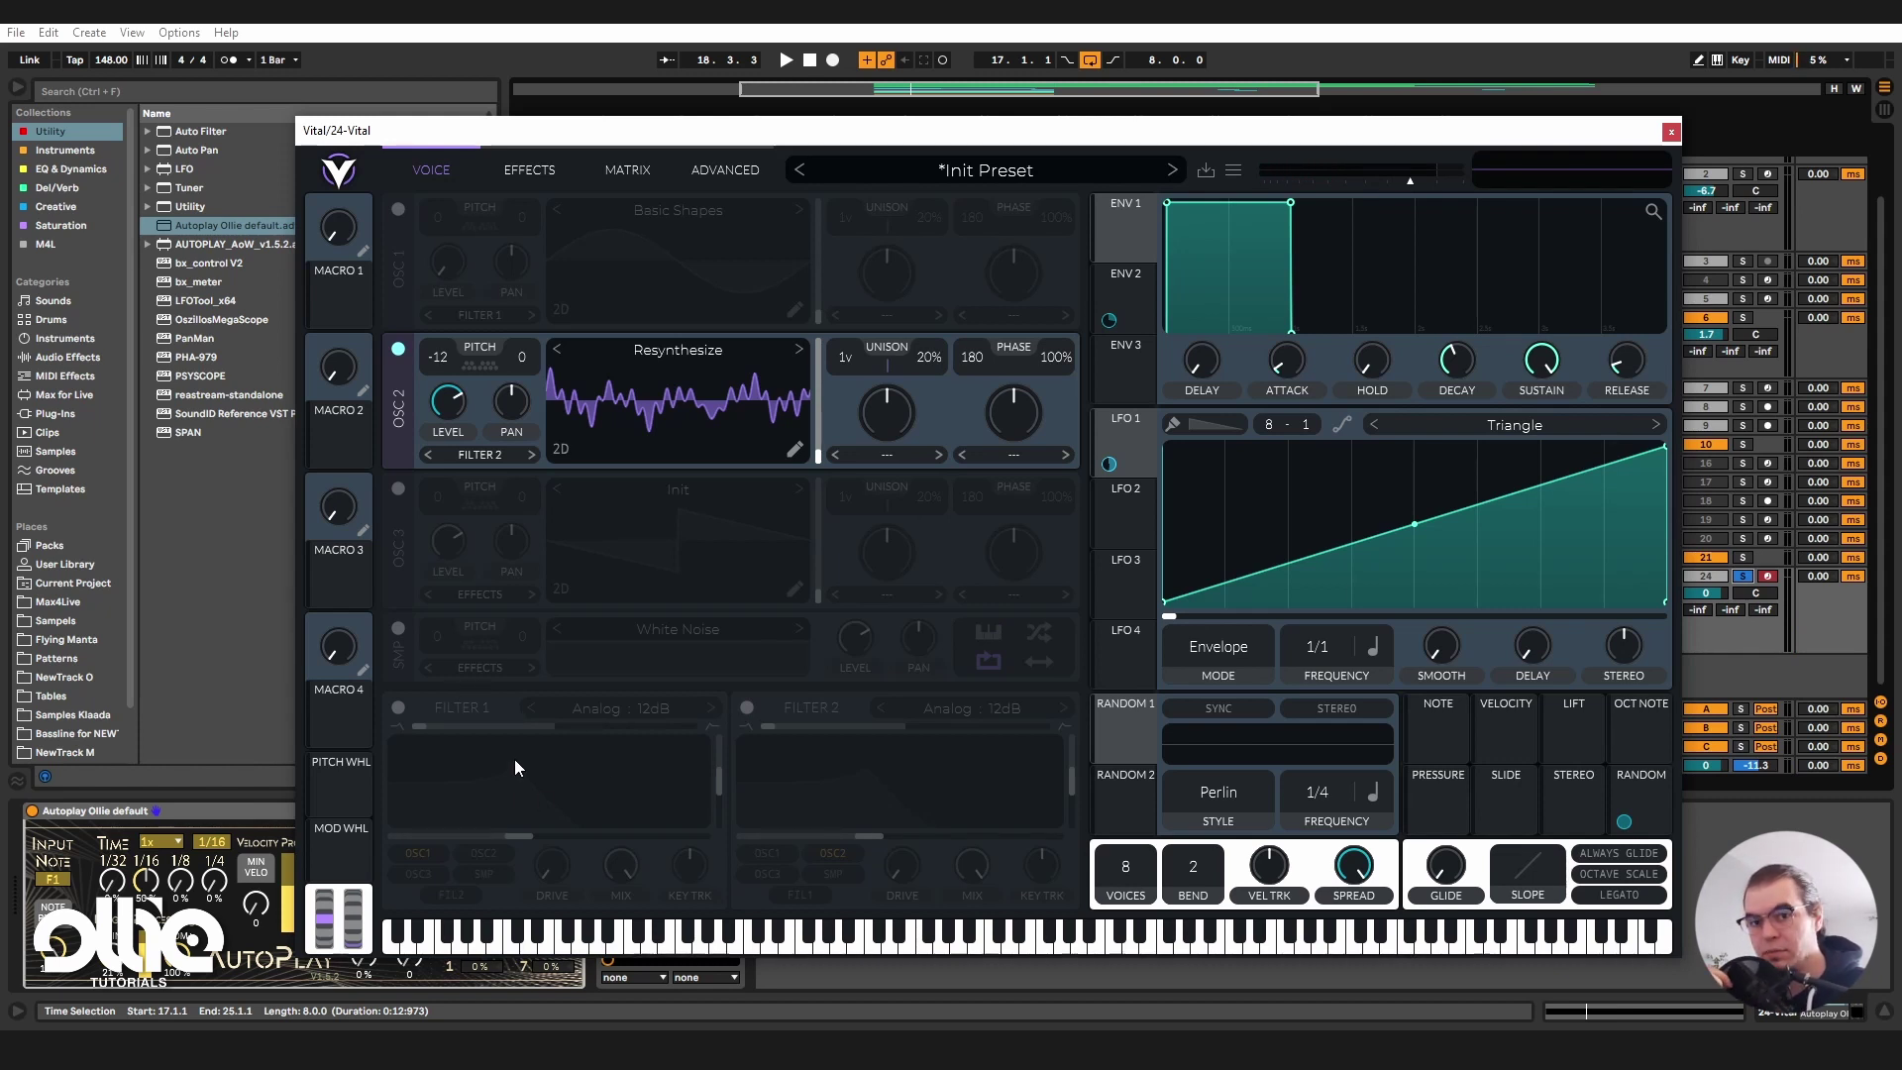
Enable Filter 1 with oscillator 2 routed into it, and set it to Low High Comb with the blend centred.
click(397, 709)
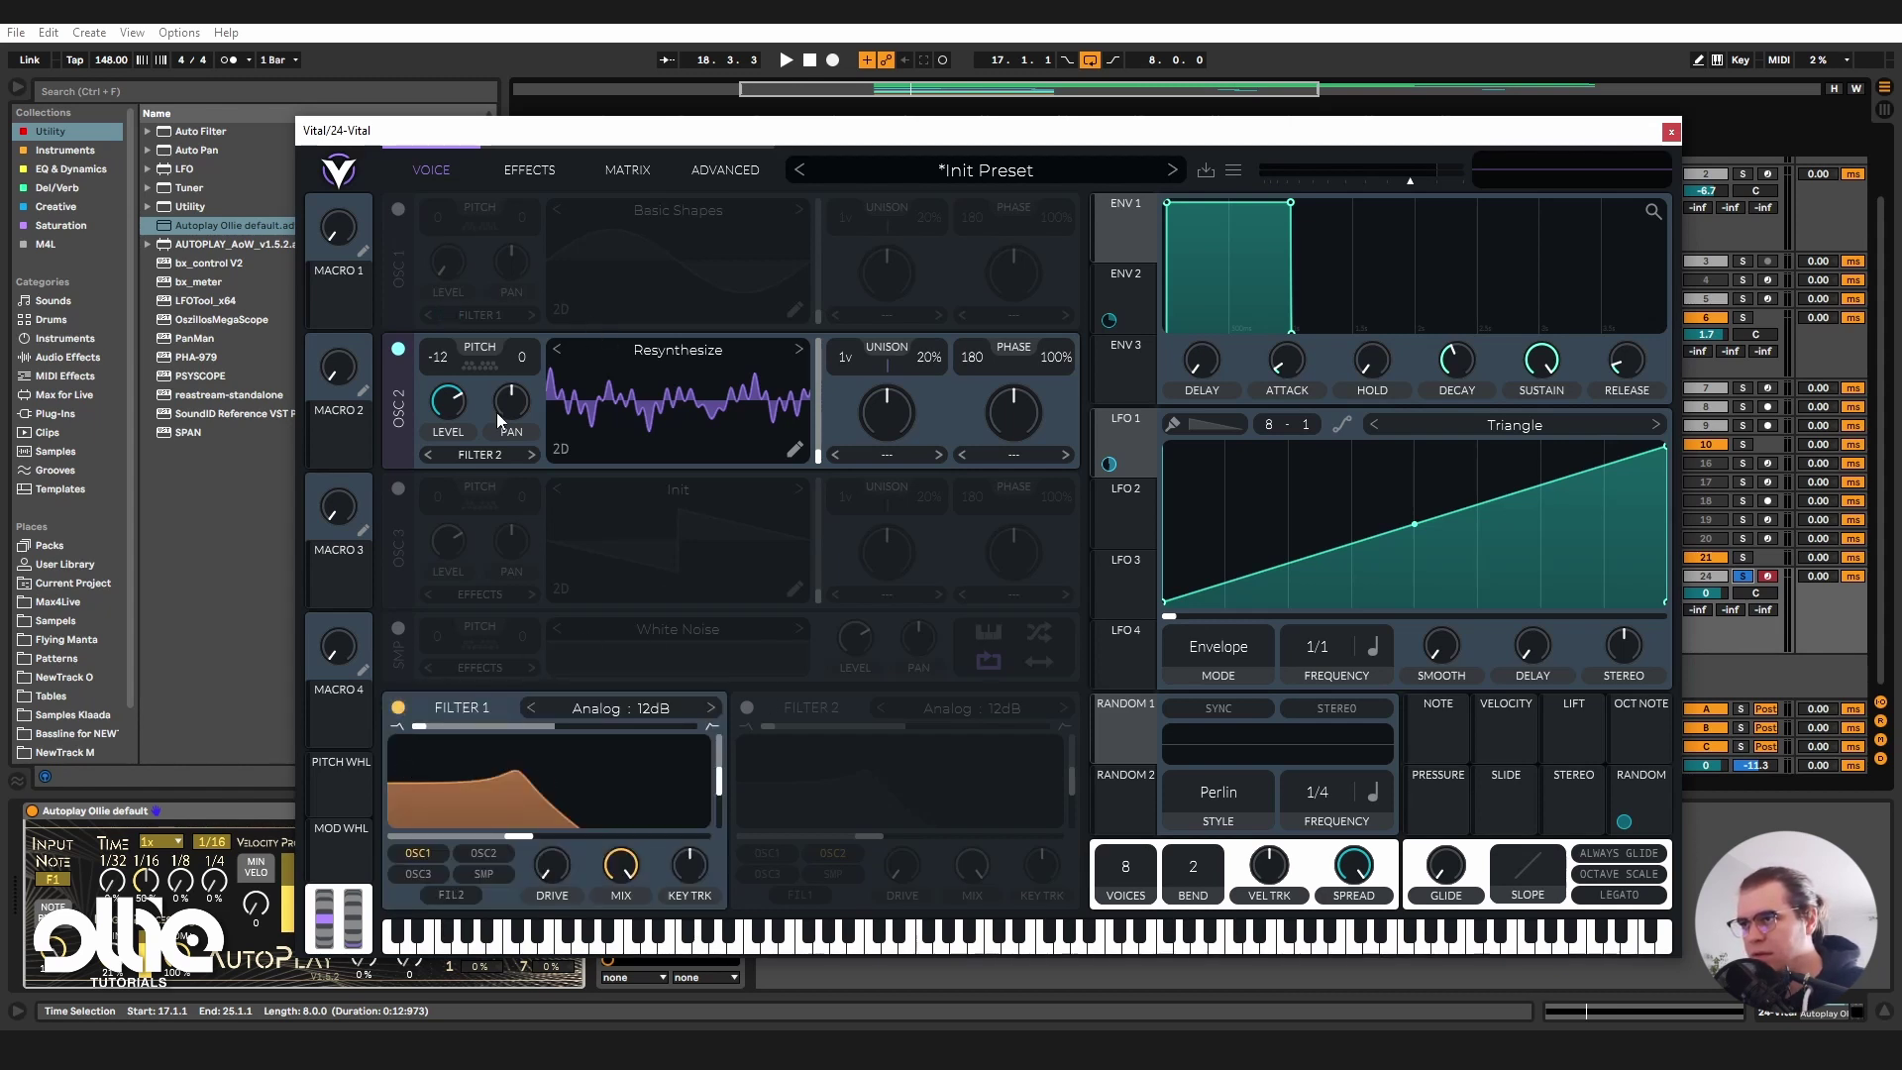
click(424, 455)
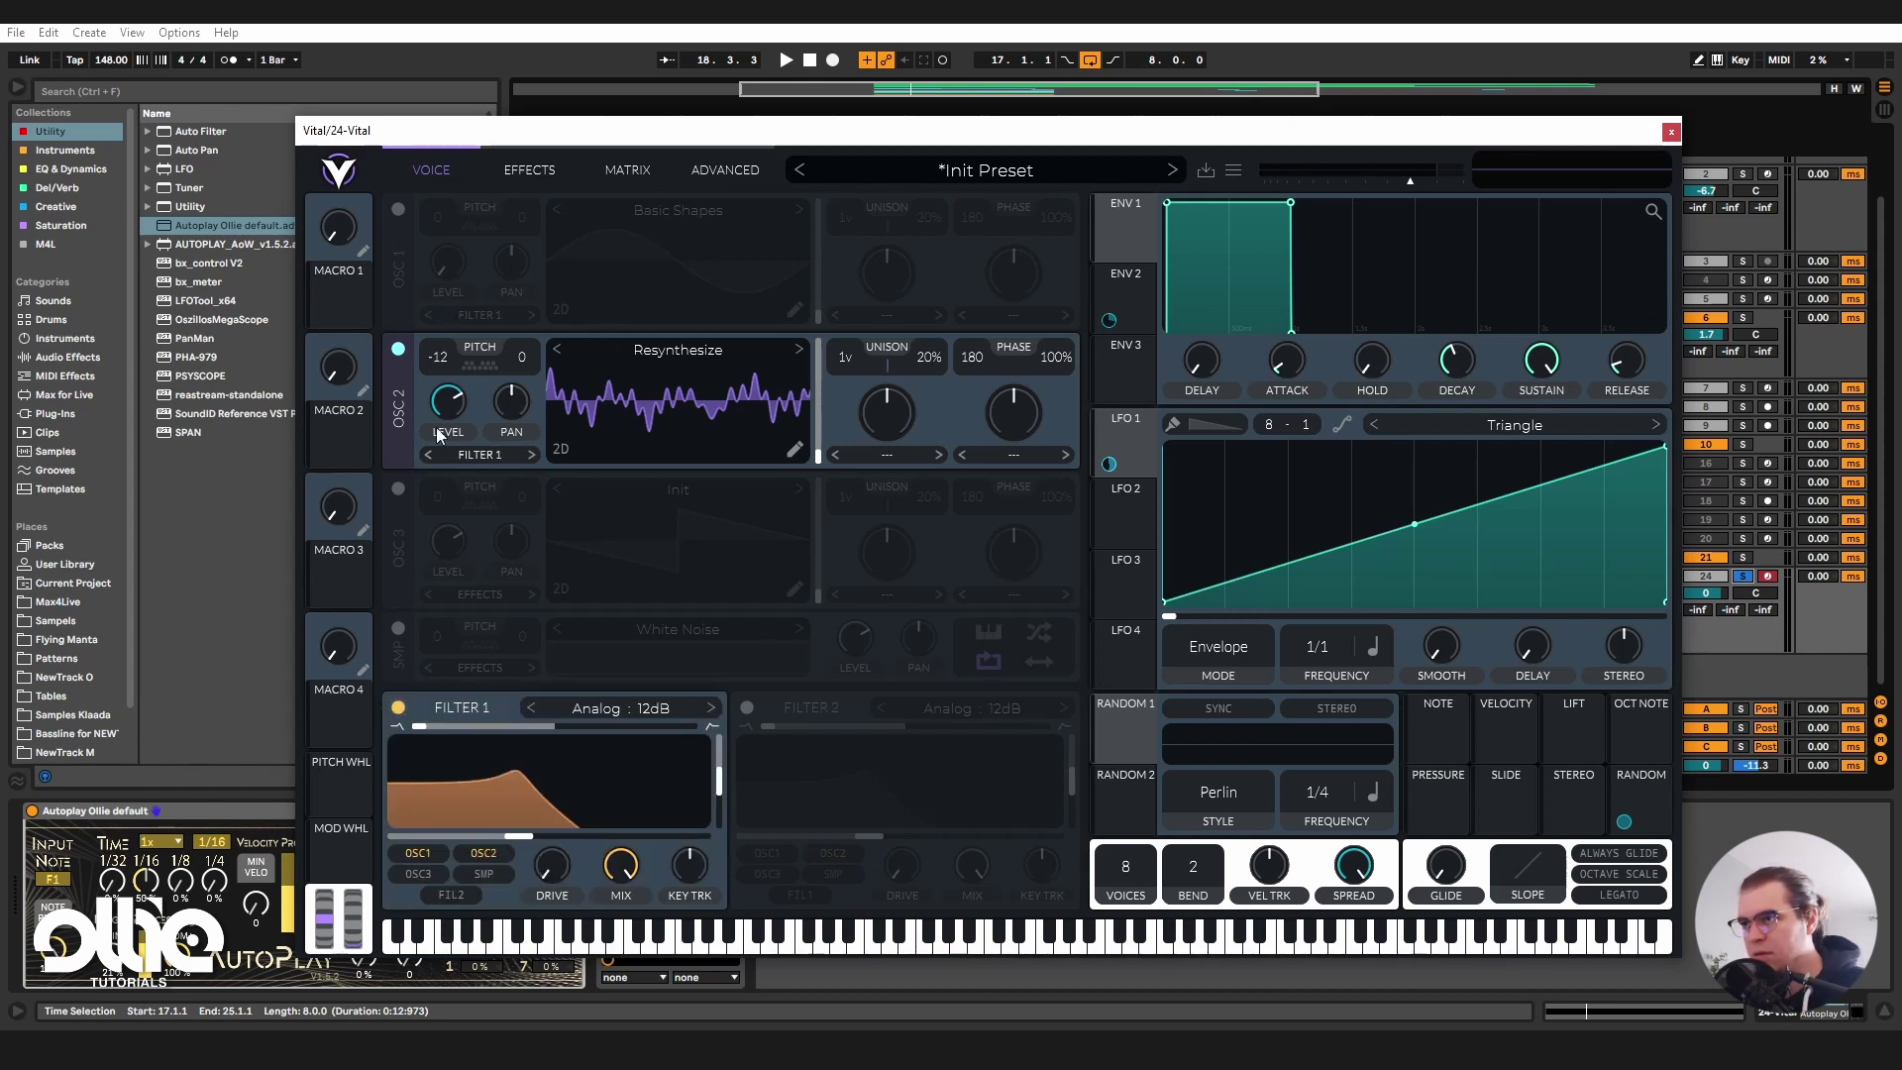
click(643, 709)
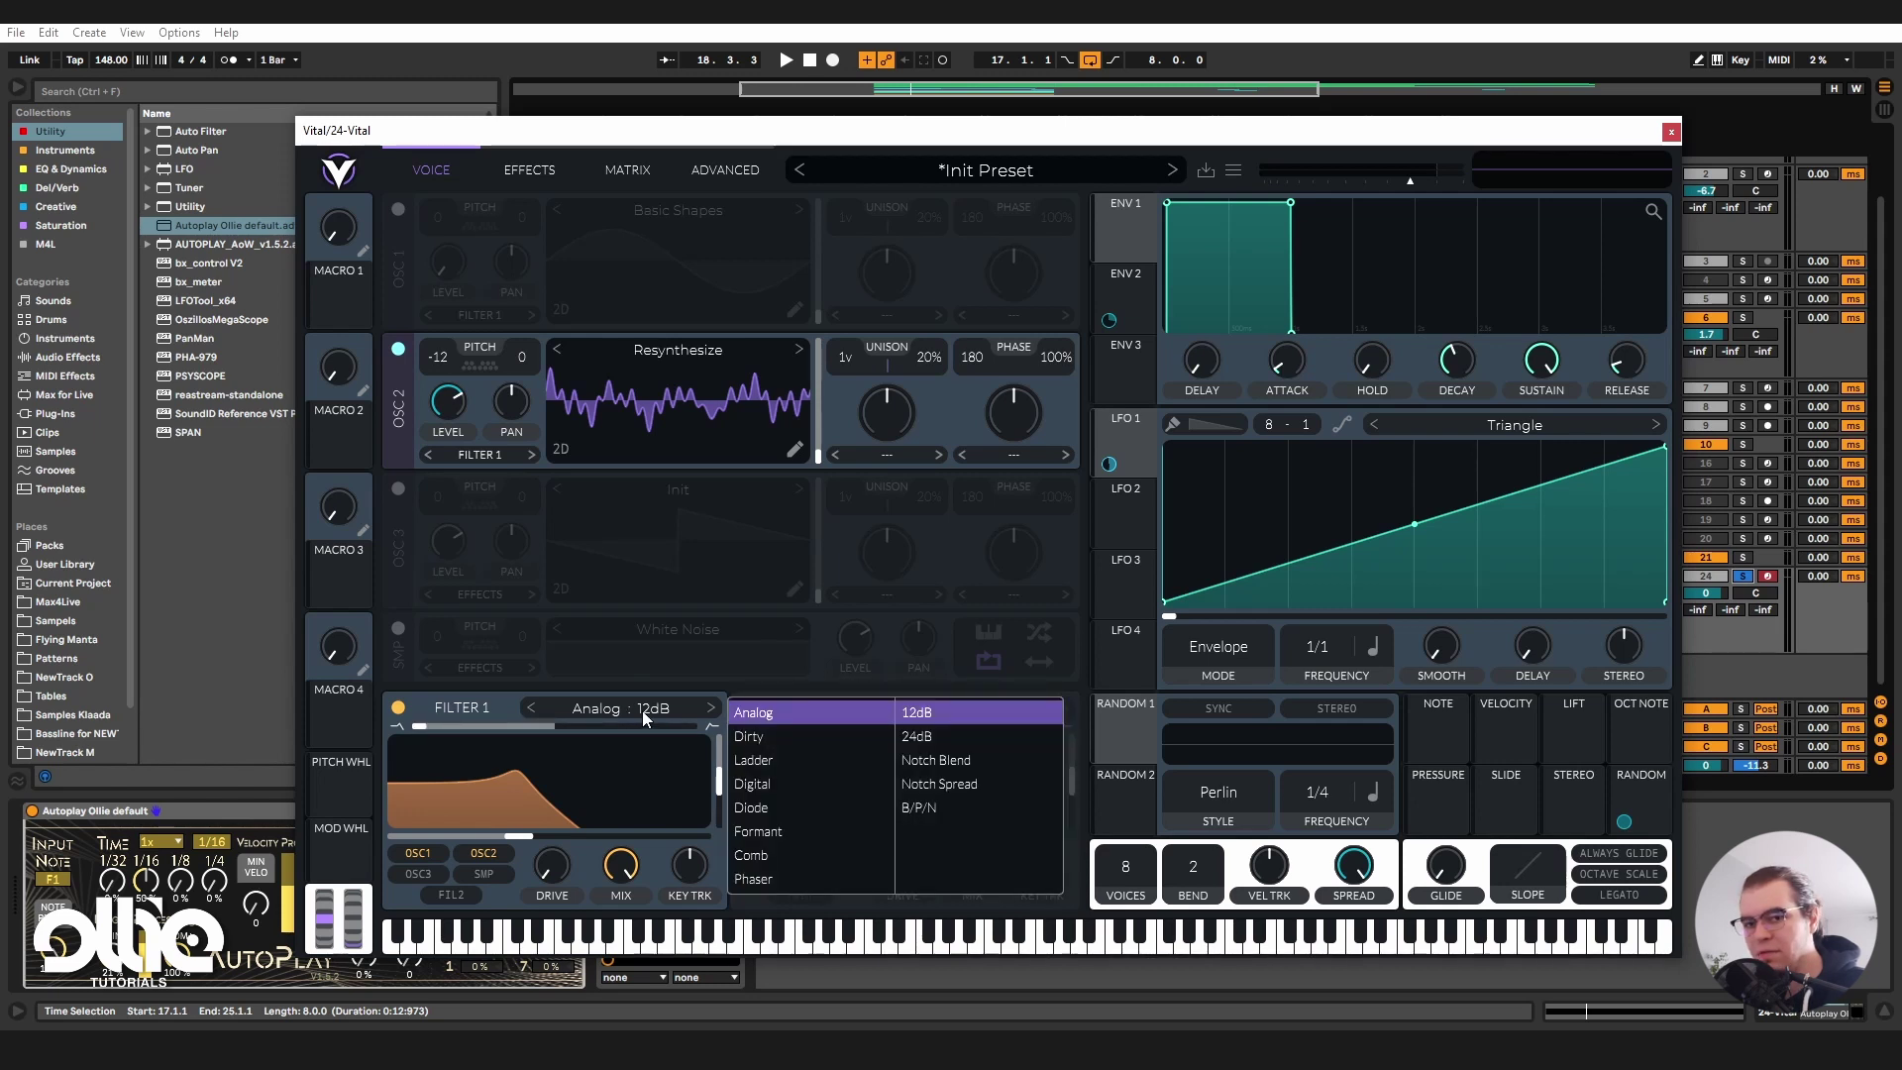
click(842, 854)
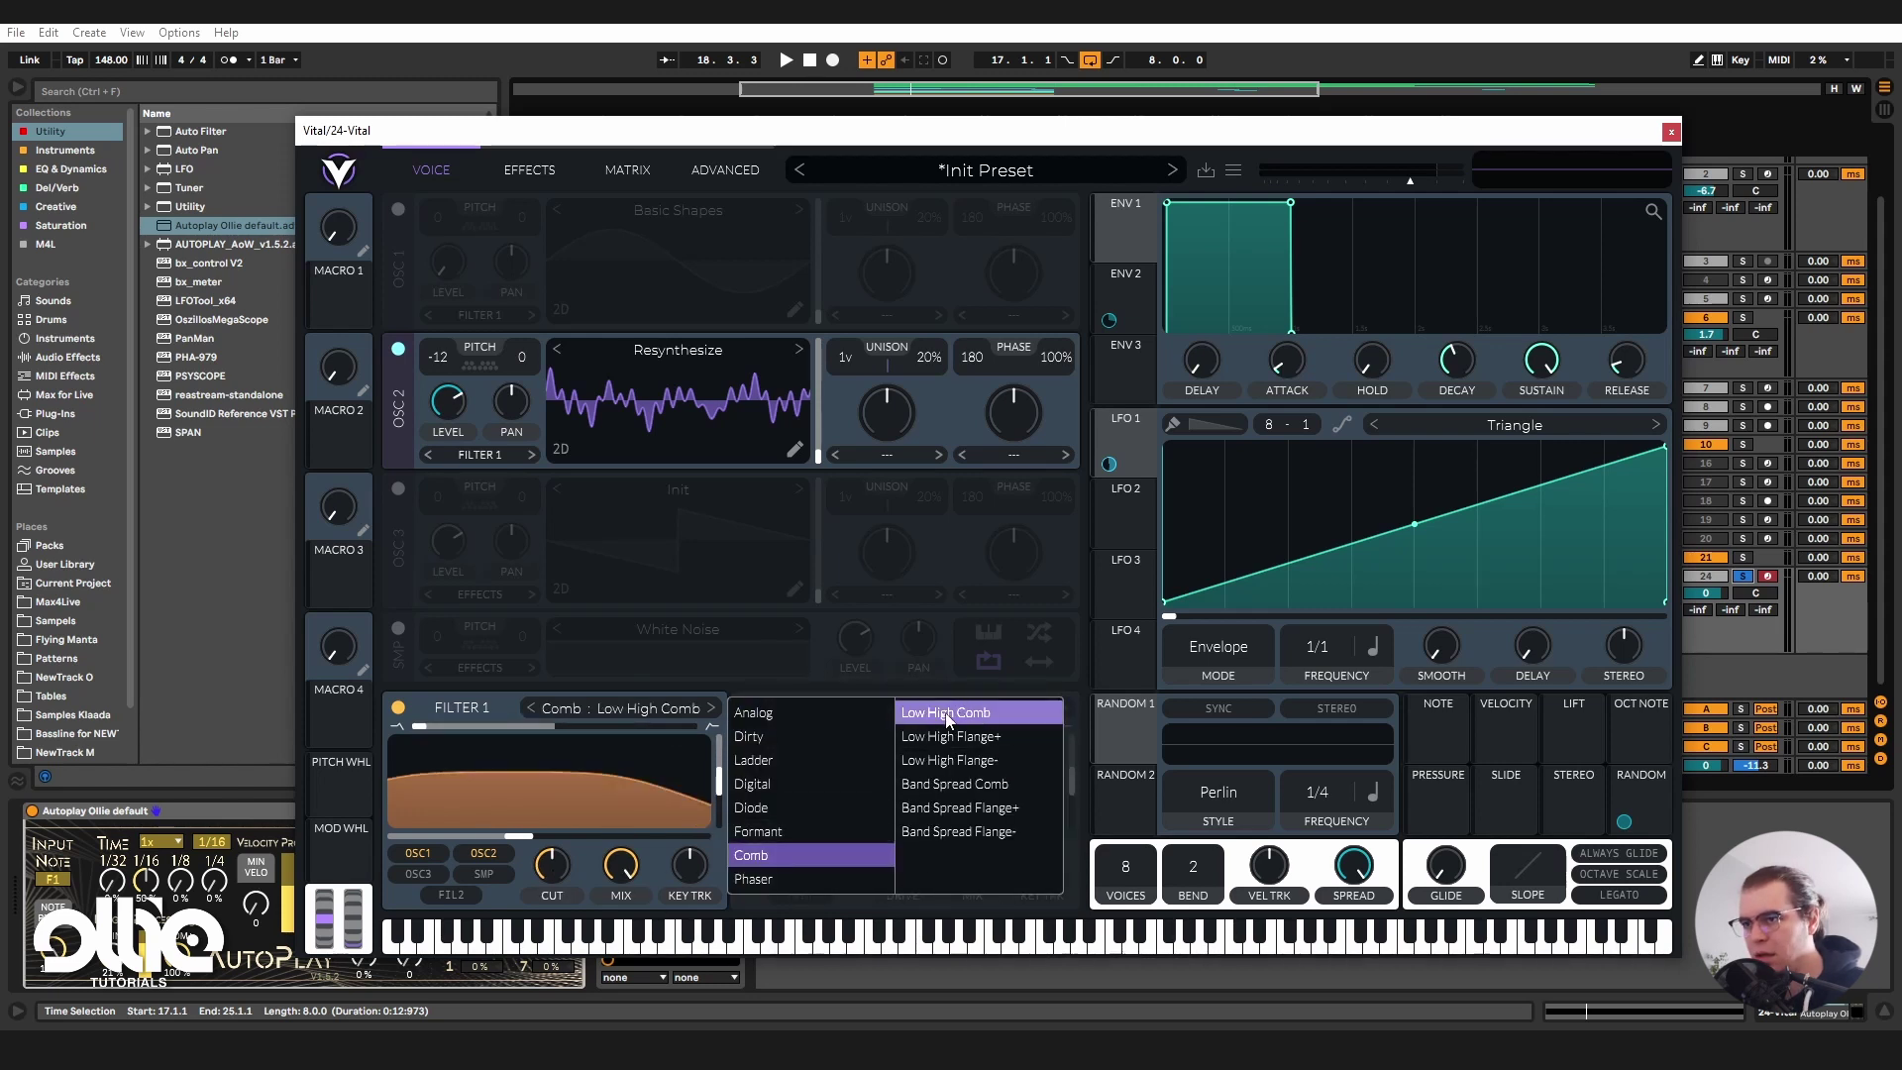
click(531, 722)
drag(545, 723, 656, 735)
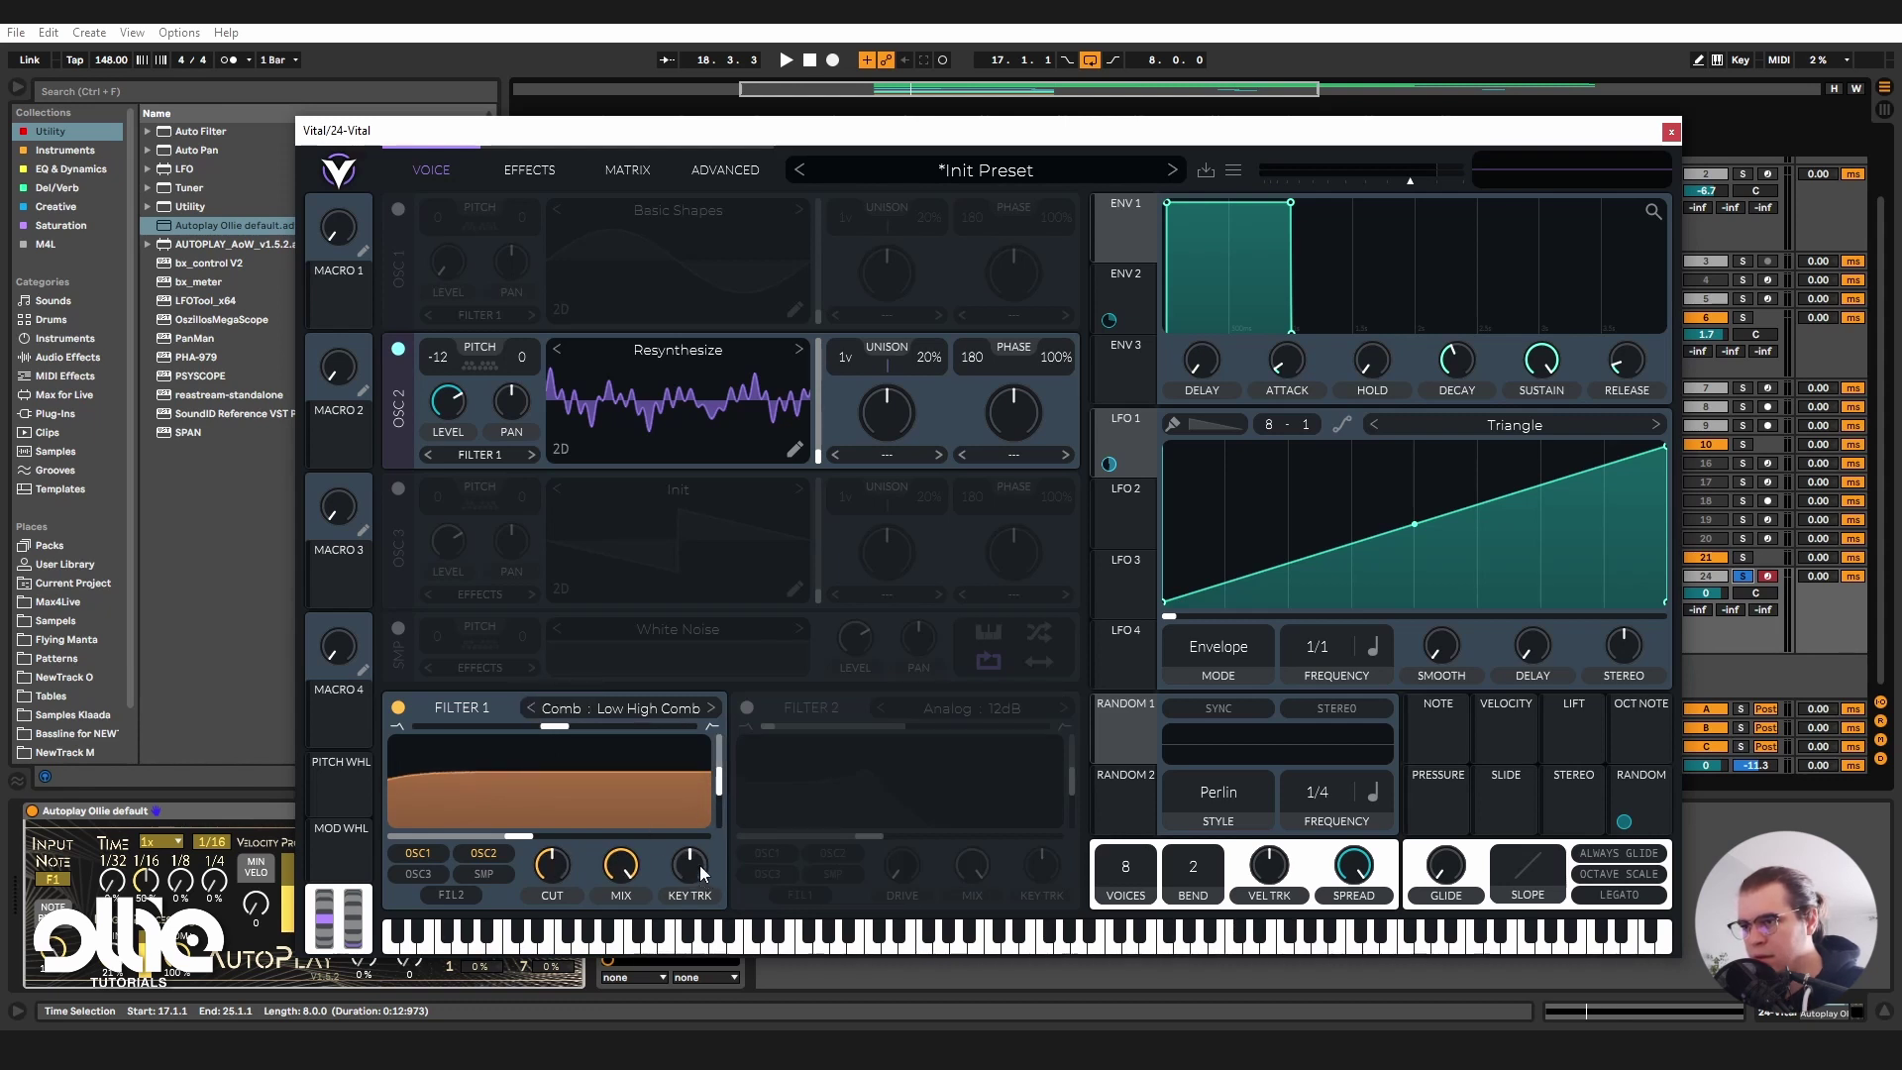
Turn Filter 1's key tracking to maximum and enter a lower cutoff value.
key(space)
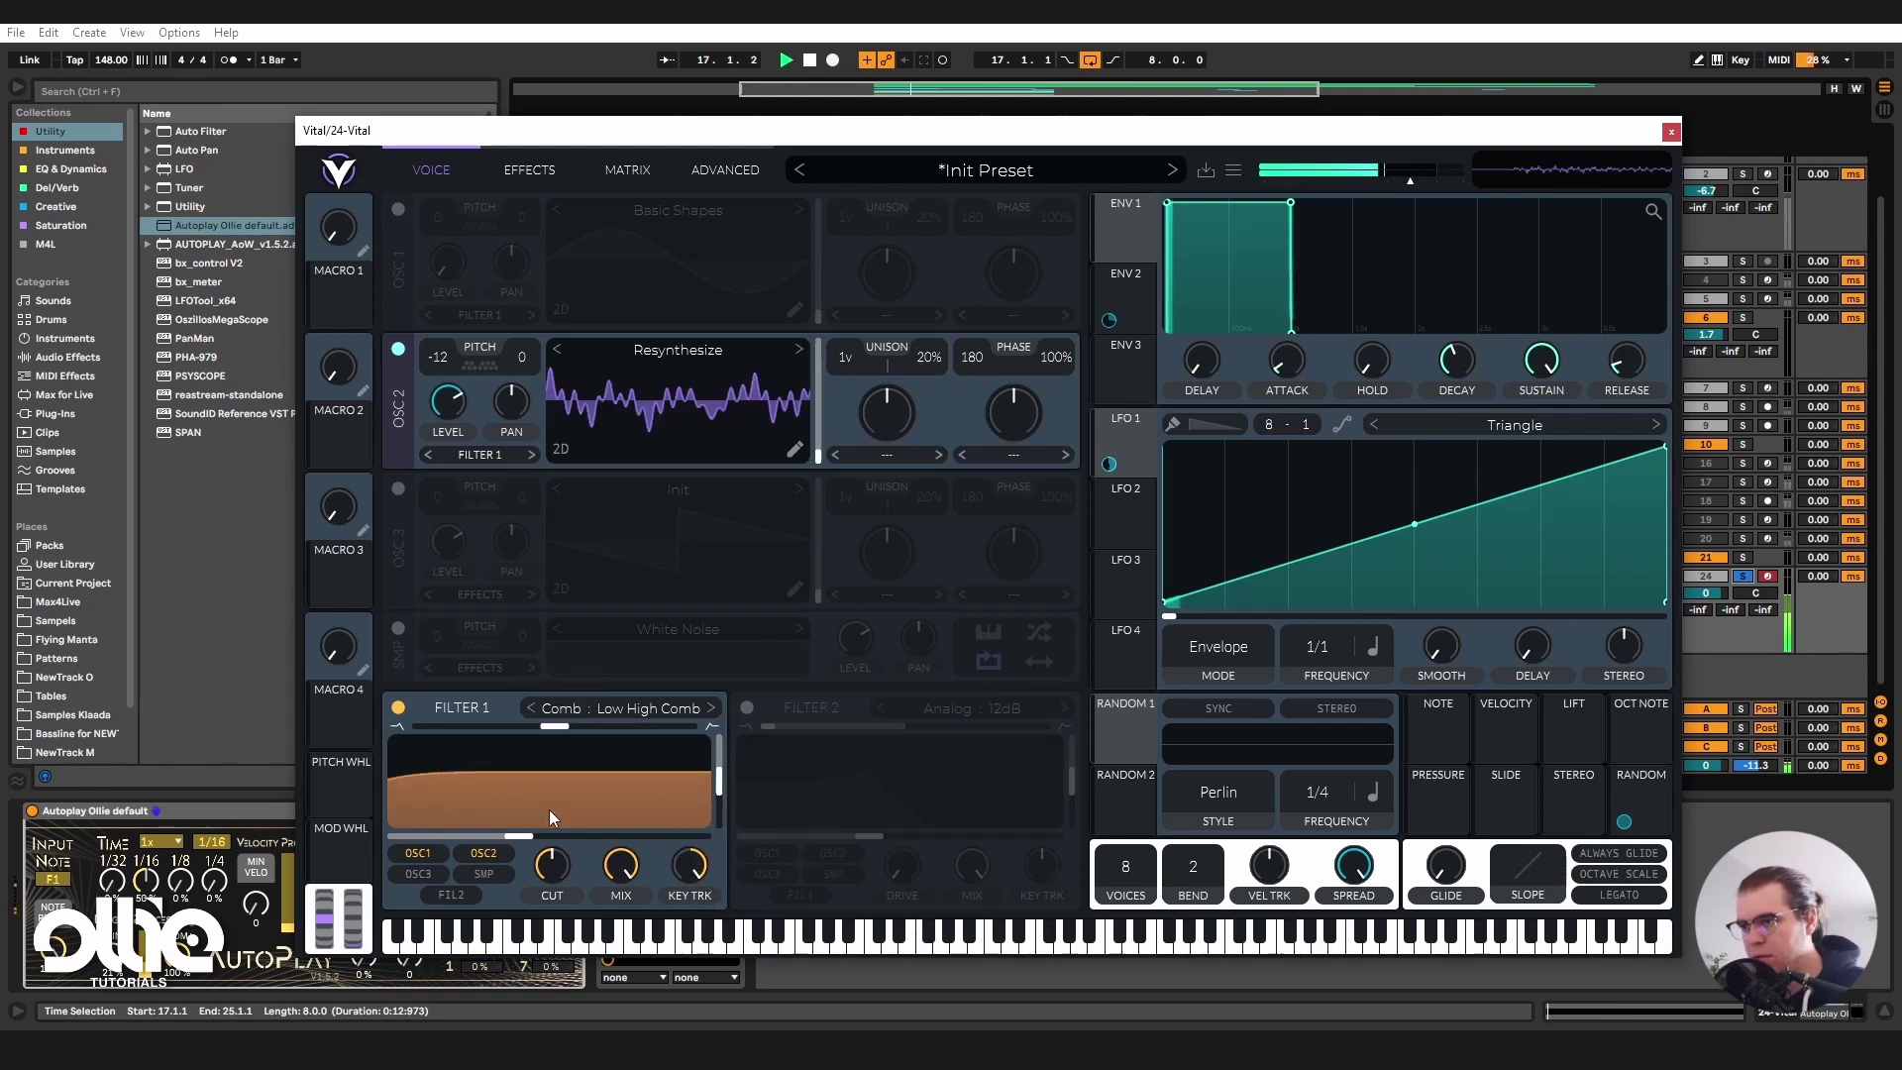
right_click(530, 842)
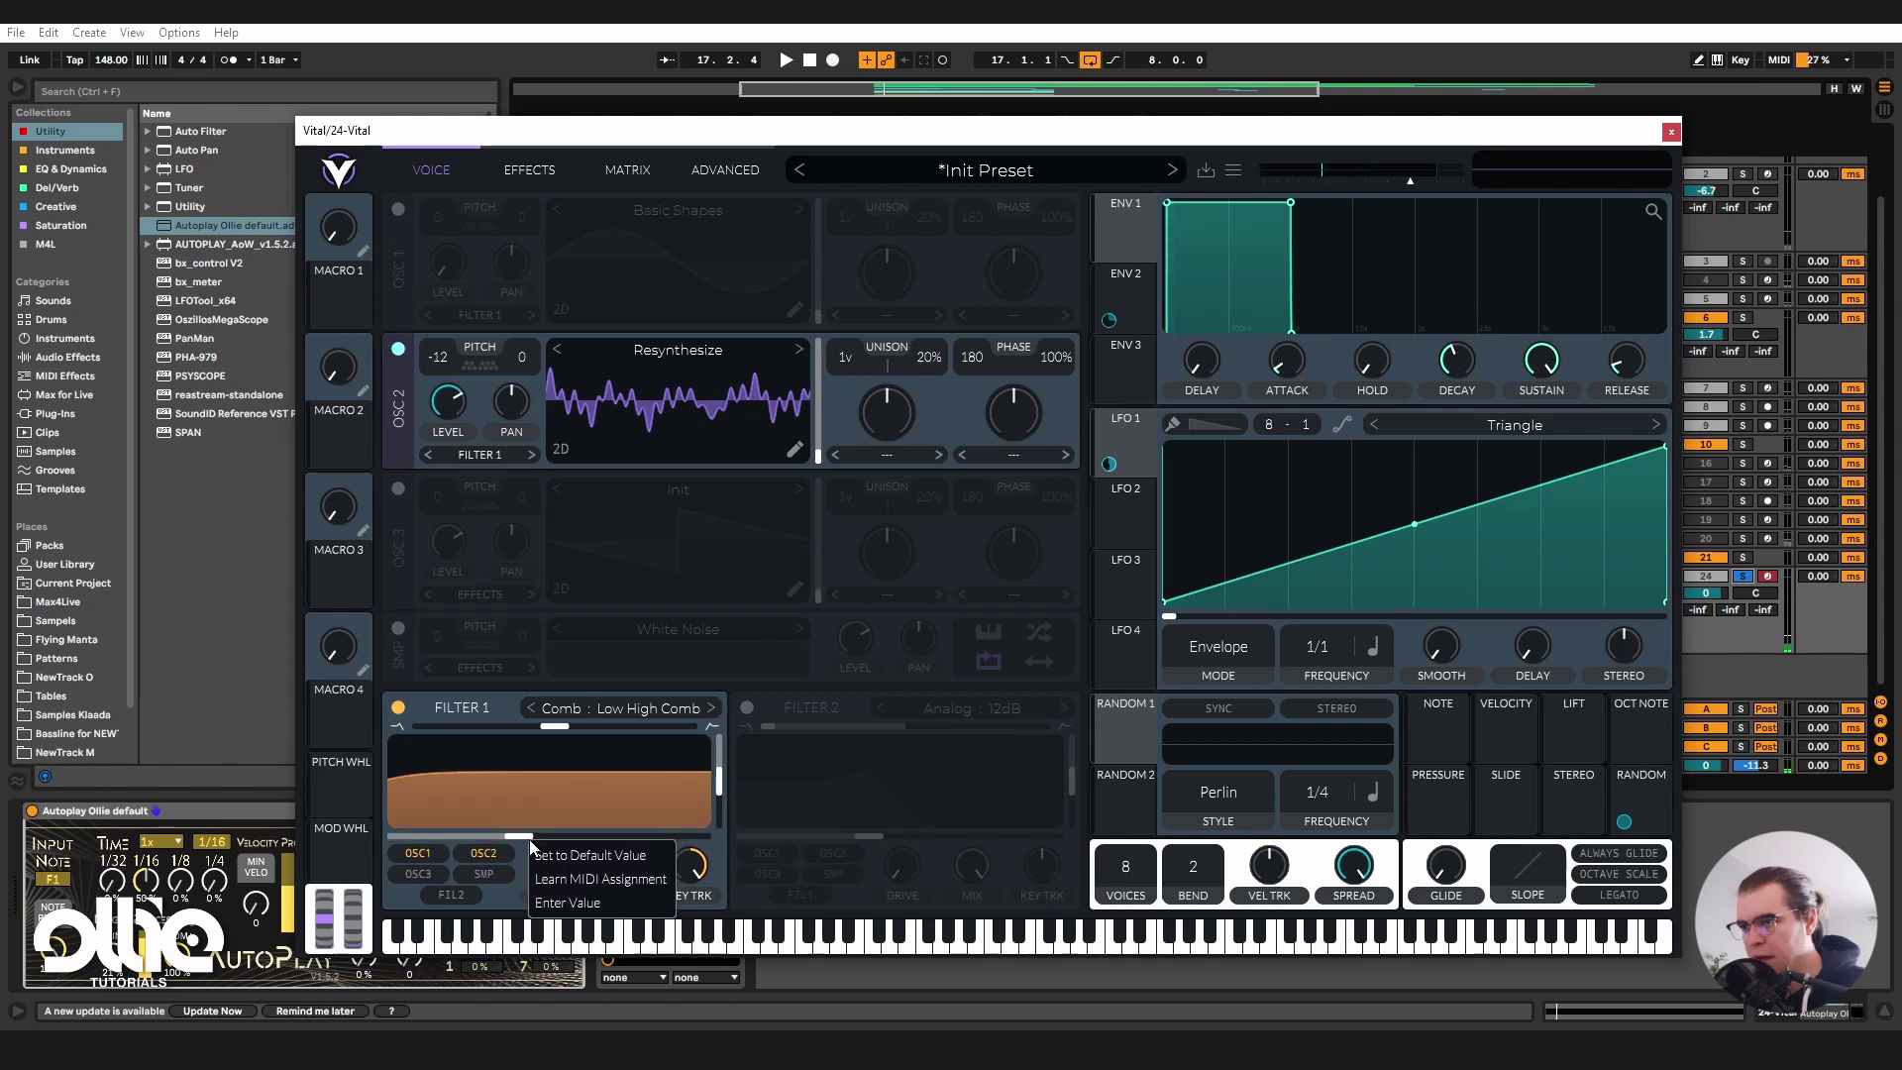
click(579, 904)
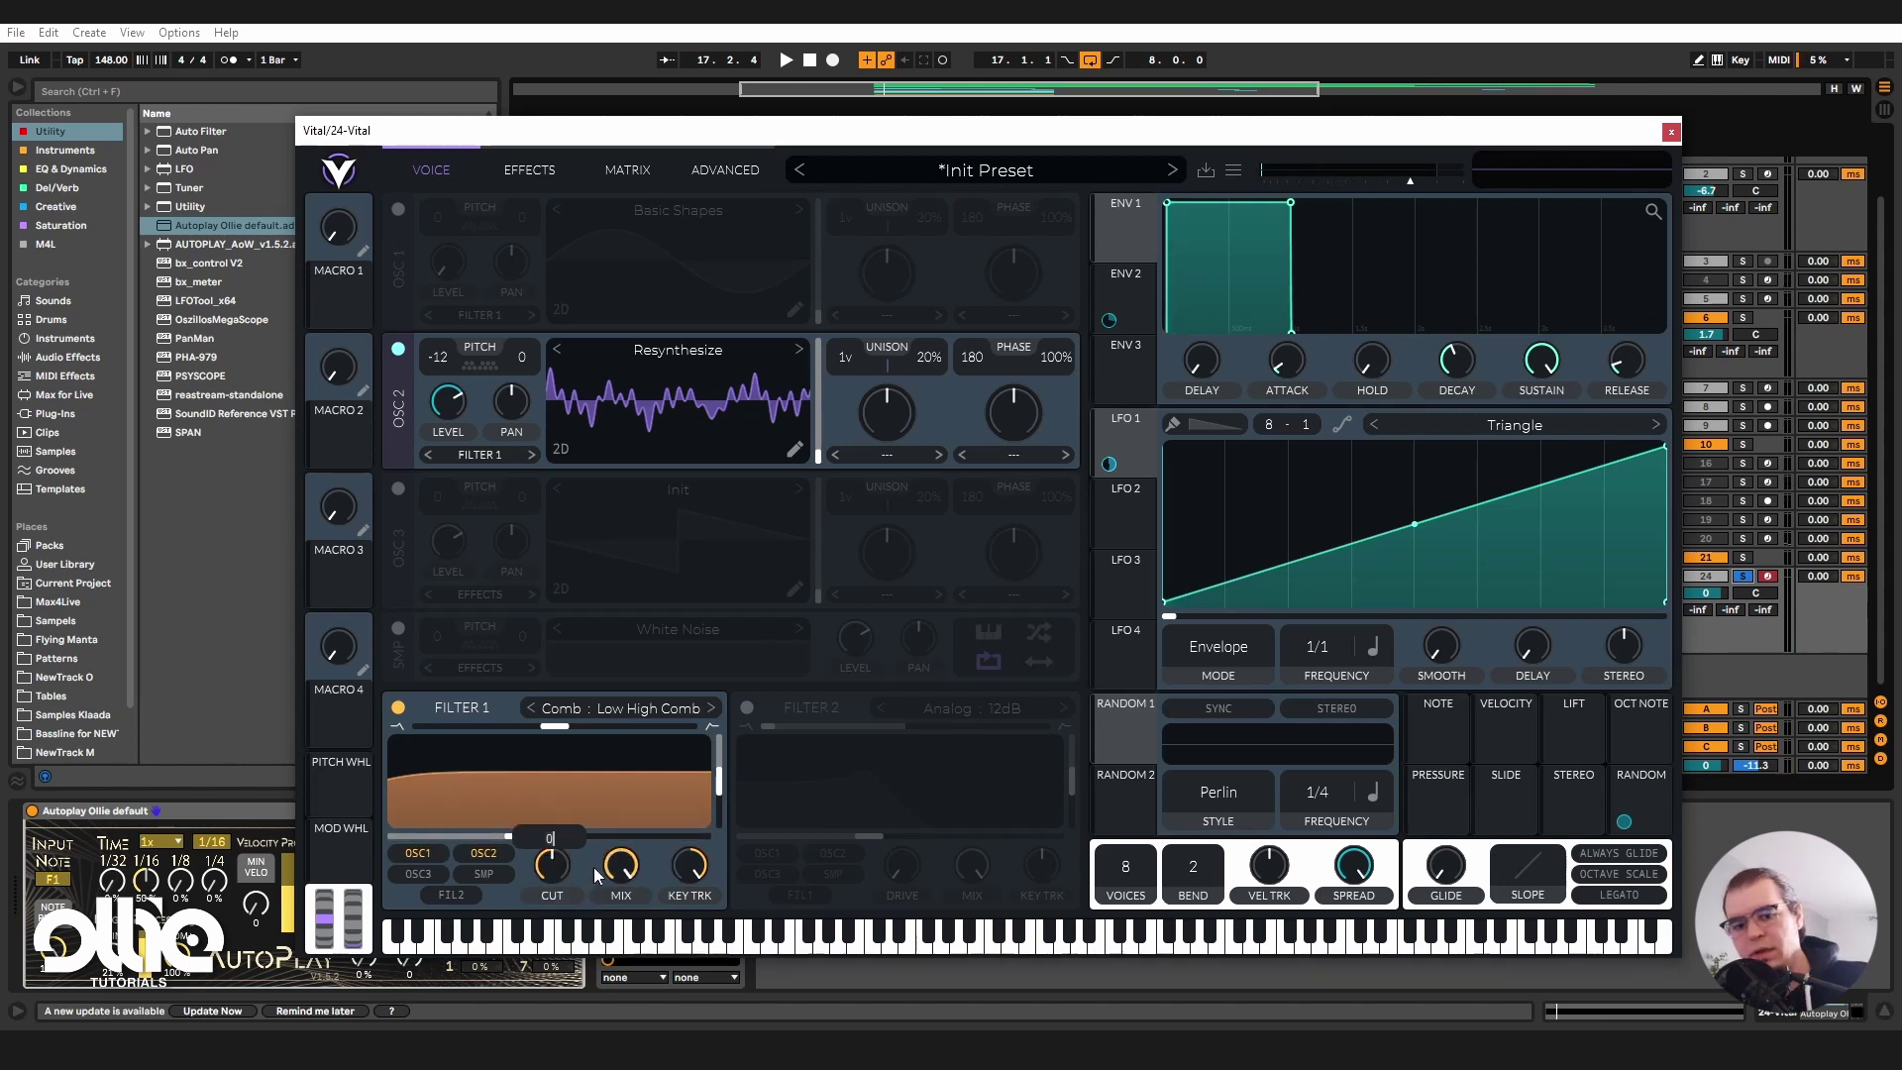
text(-0.4)
key(Return)
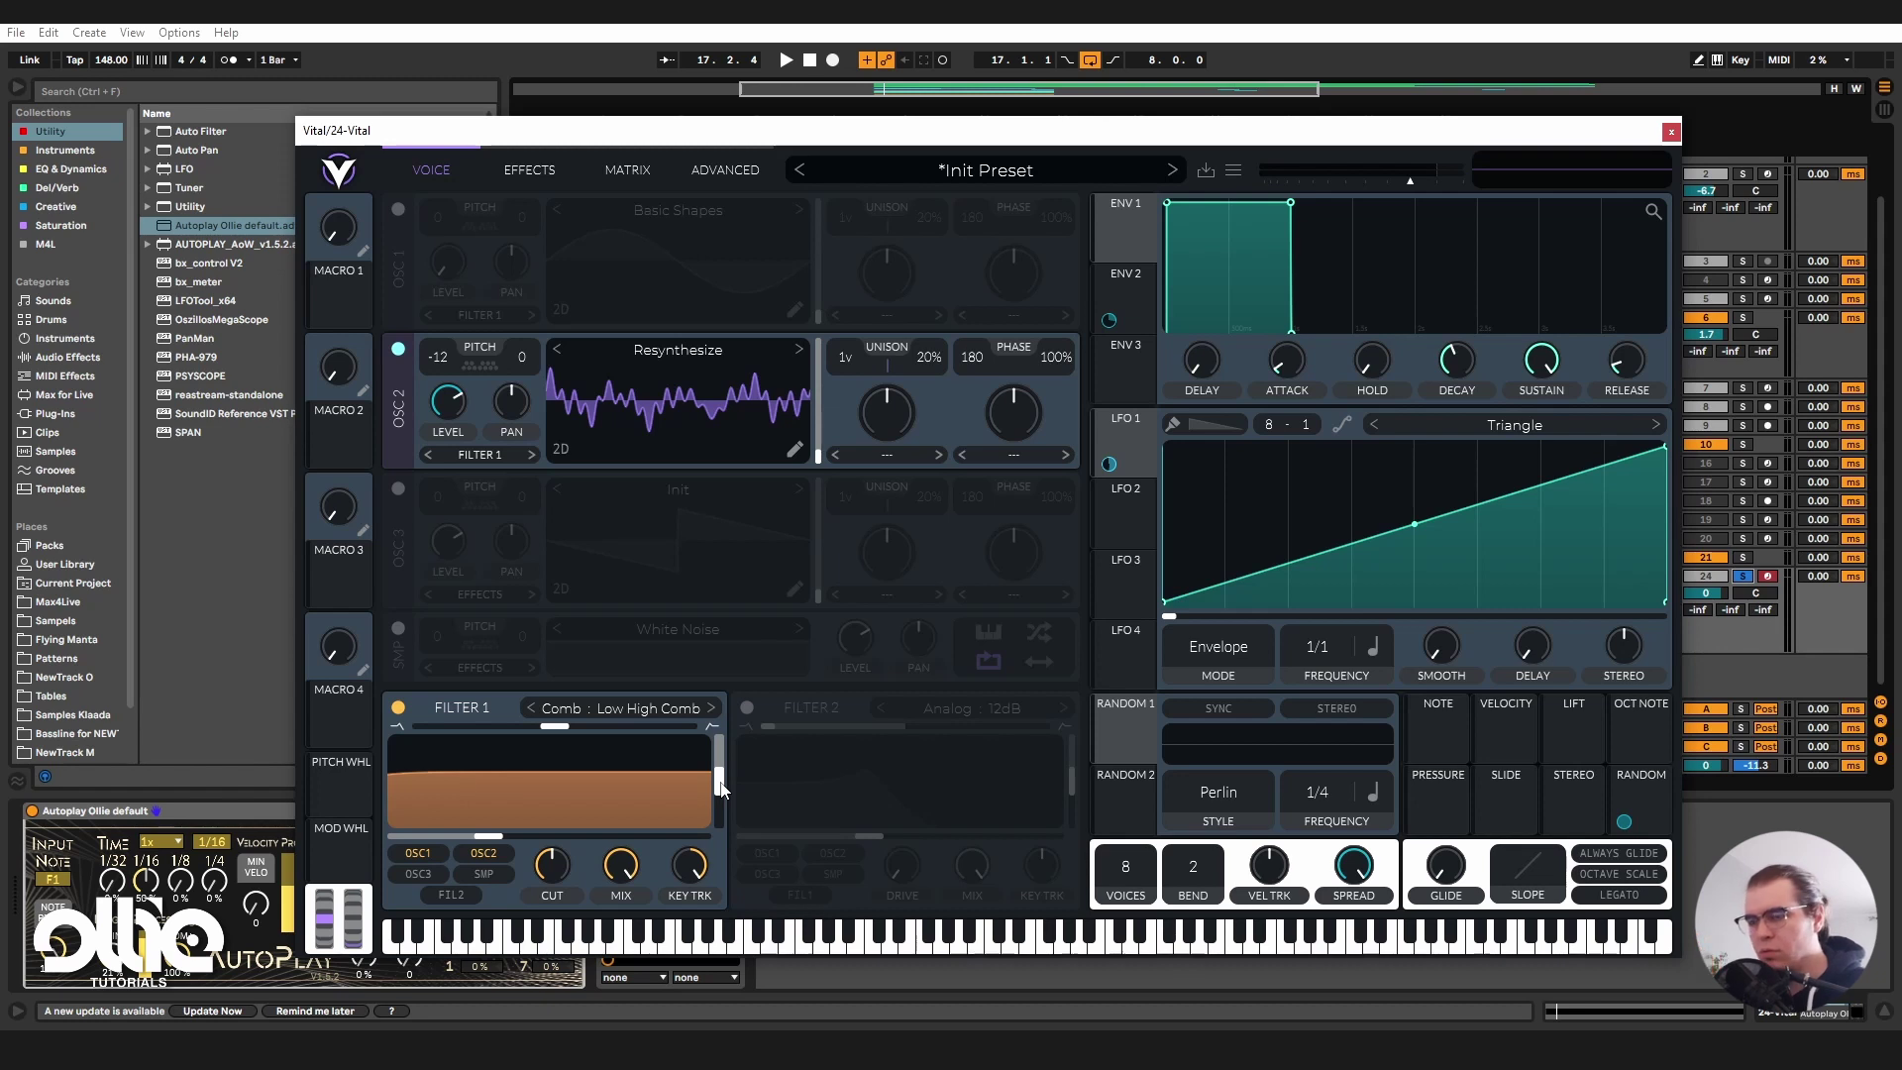
Set Filter 1's resonance to about 29% while auditioning the sequence.
drag(721, 790, 721, 823)
key(space)
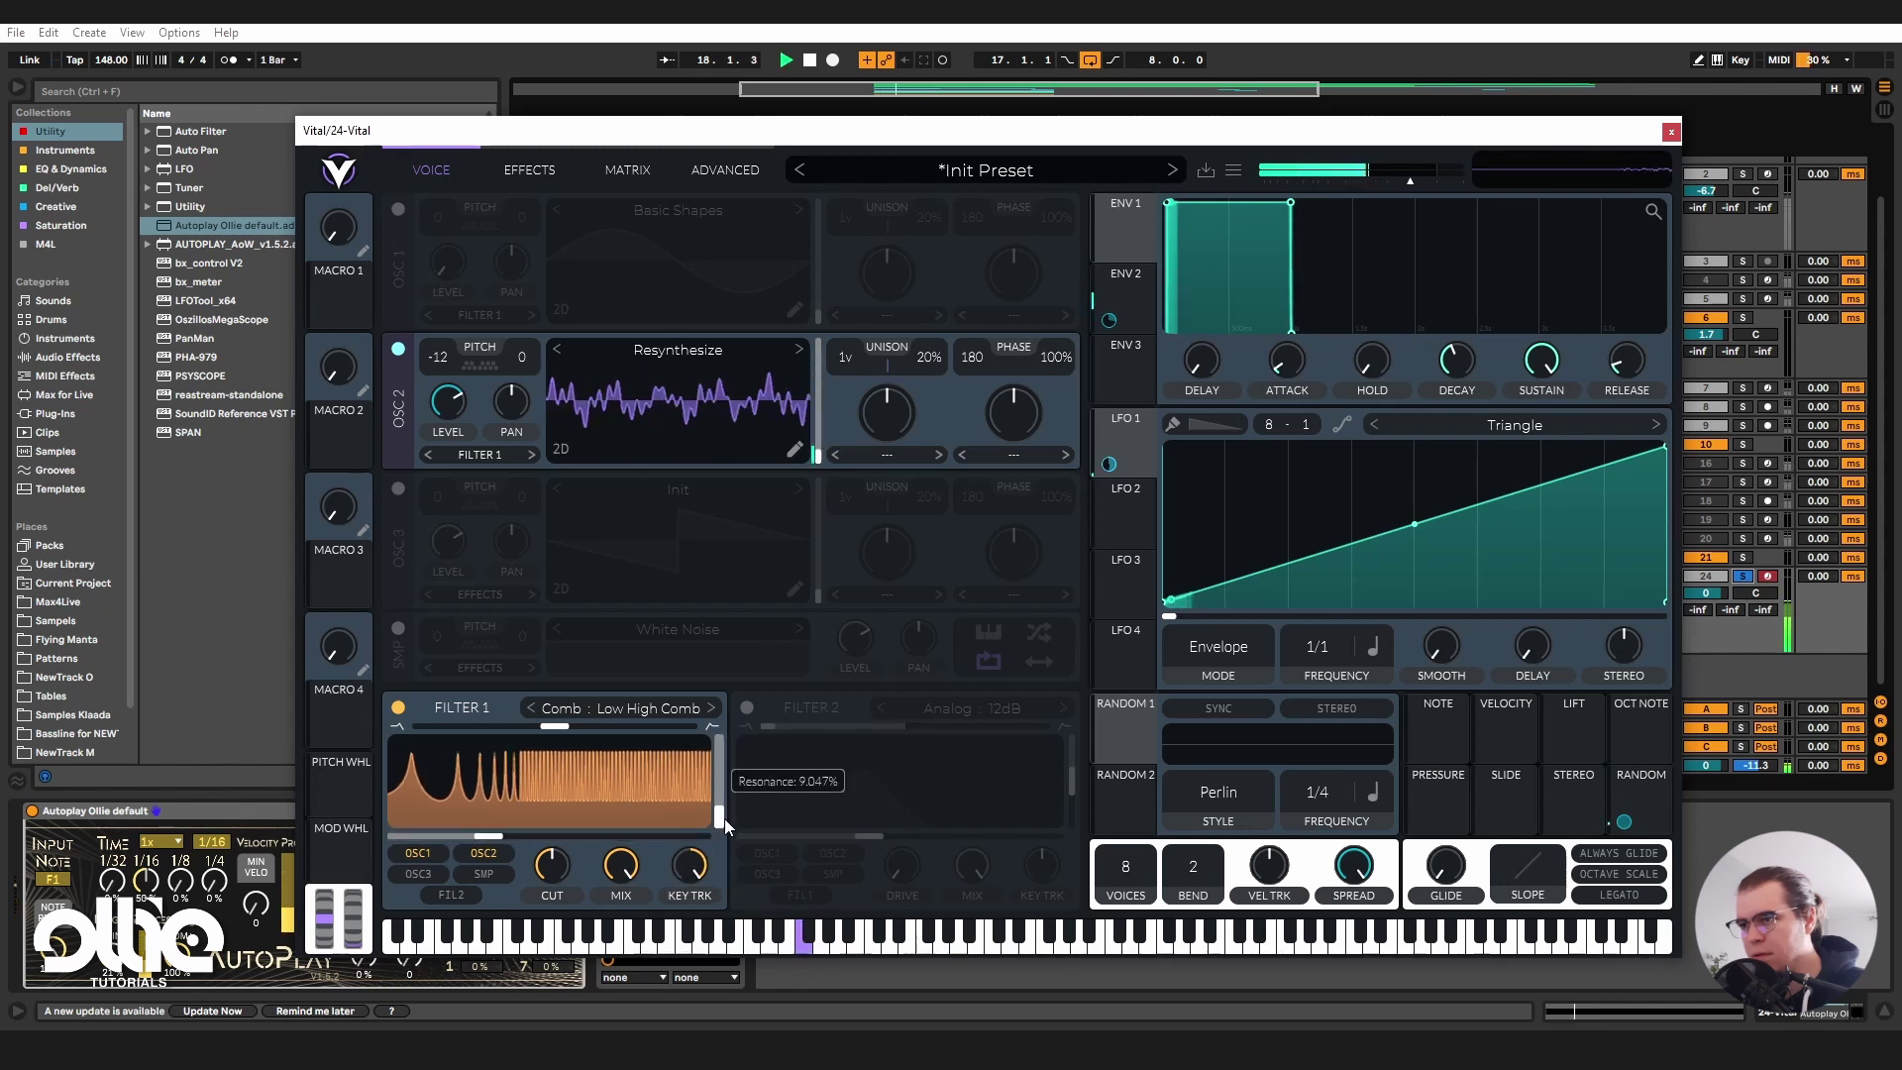
mouse_move(734, 813)
key(space)
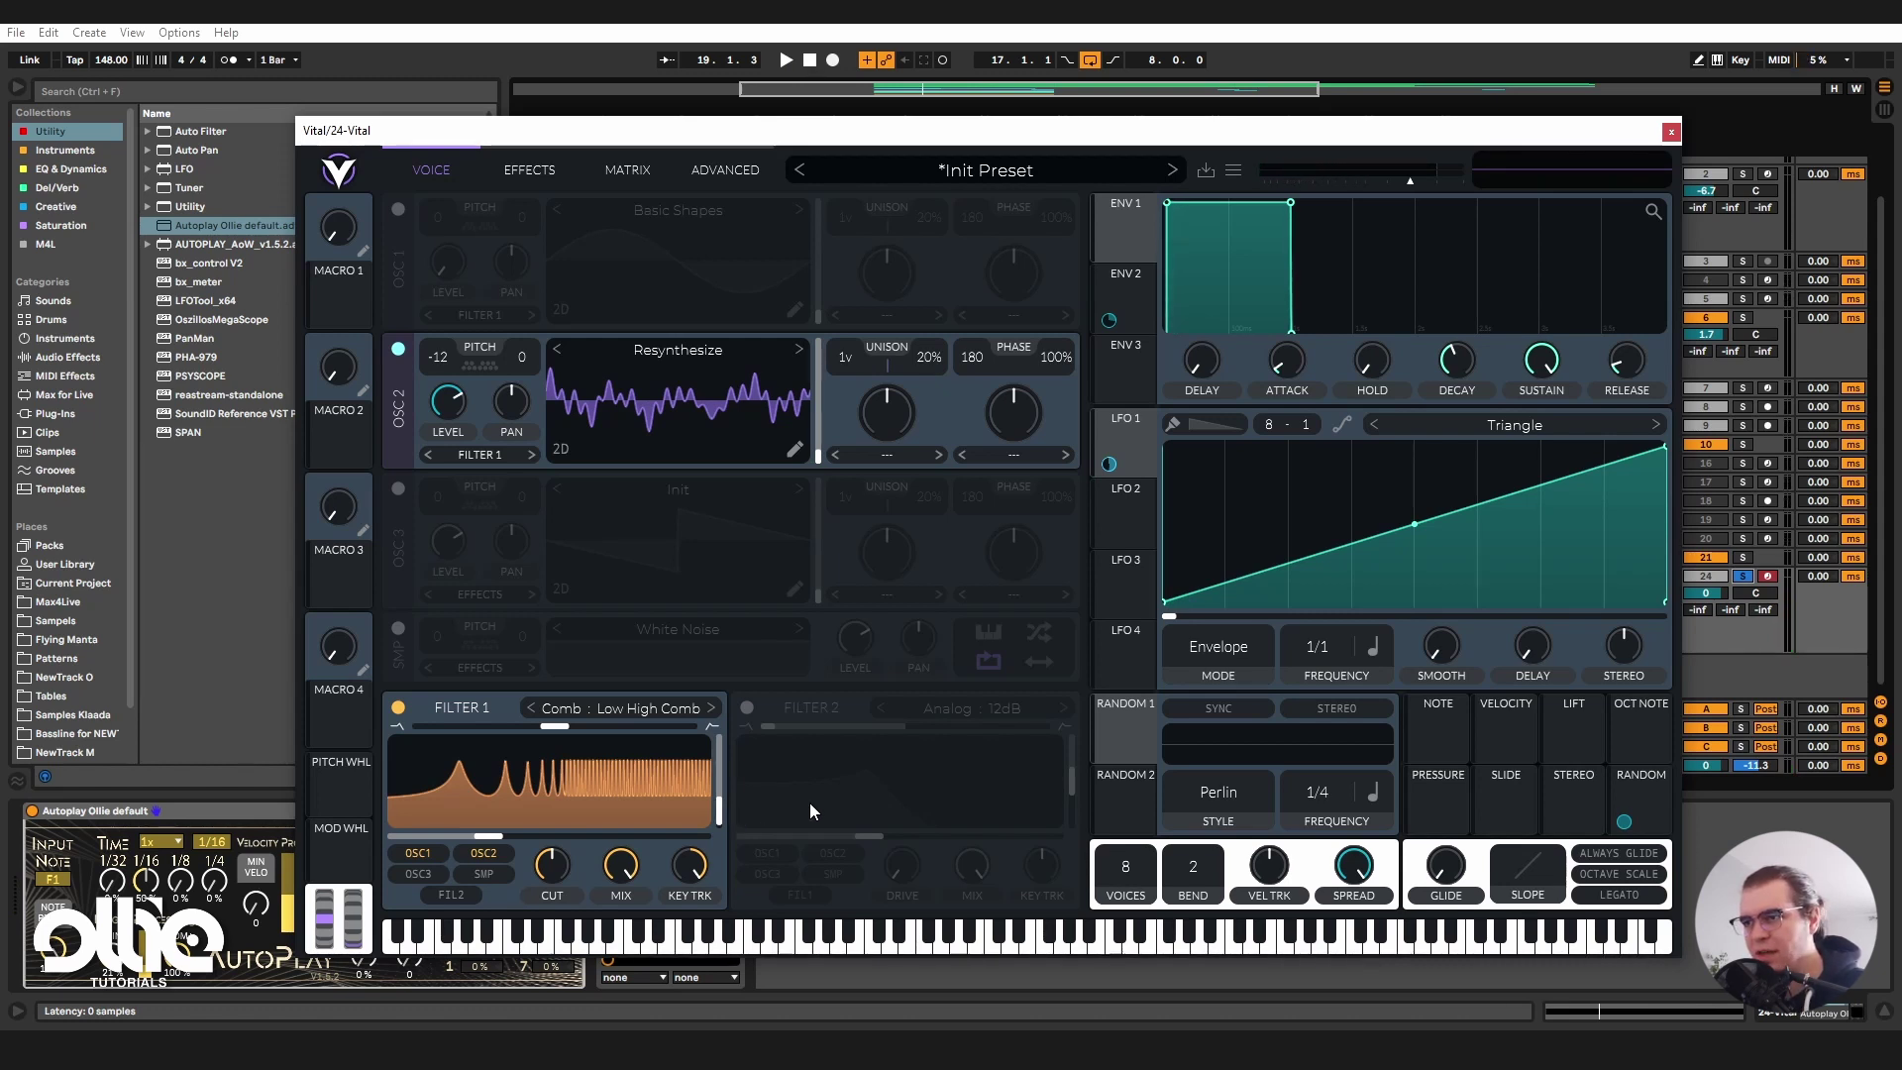
key(space)
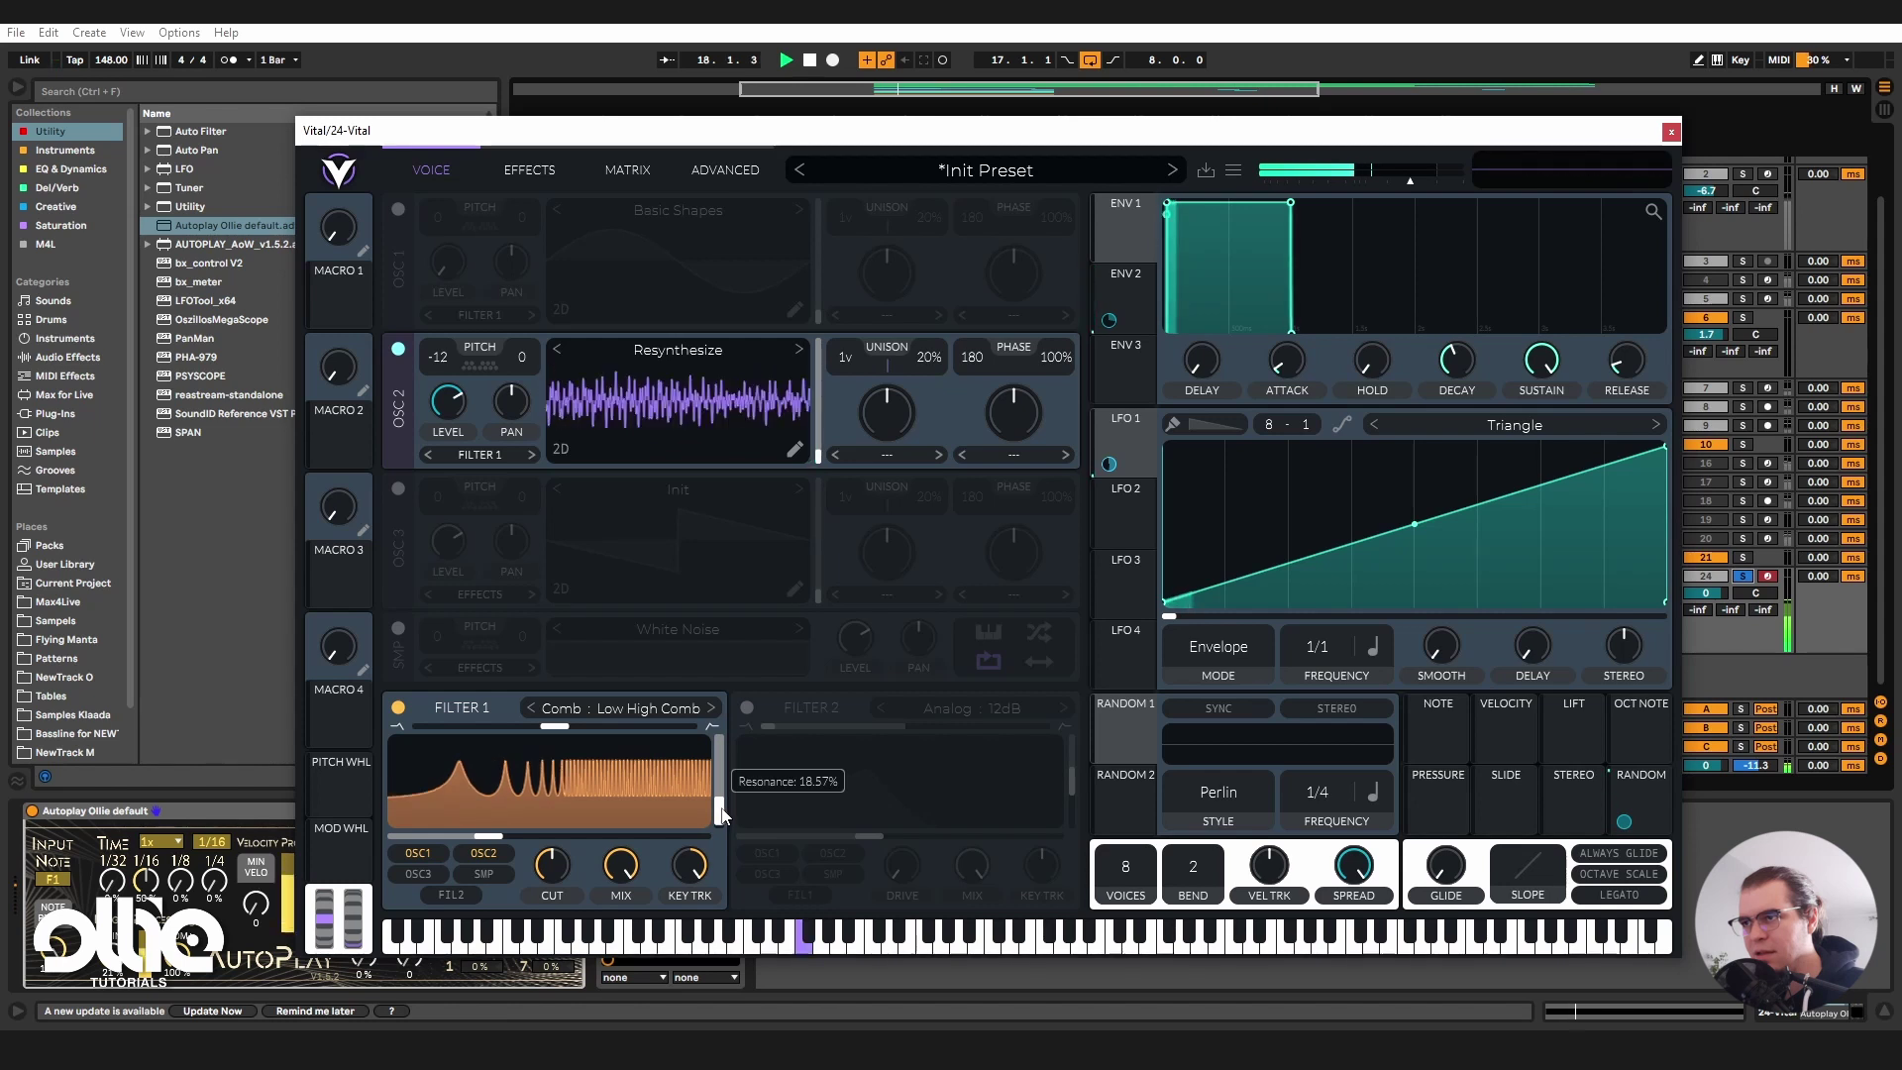
drag(729, 801, 779, 794)
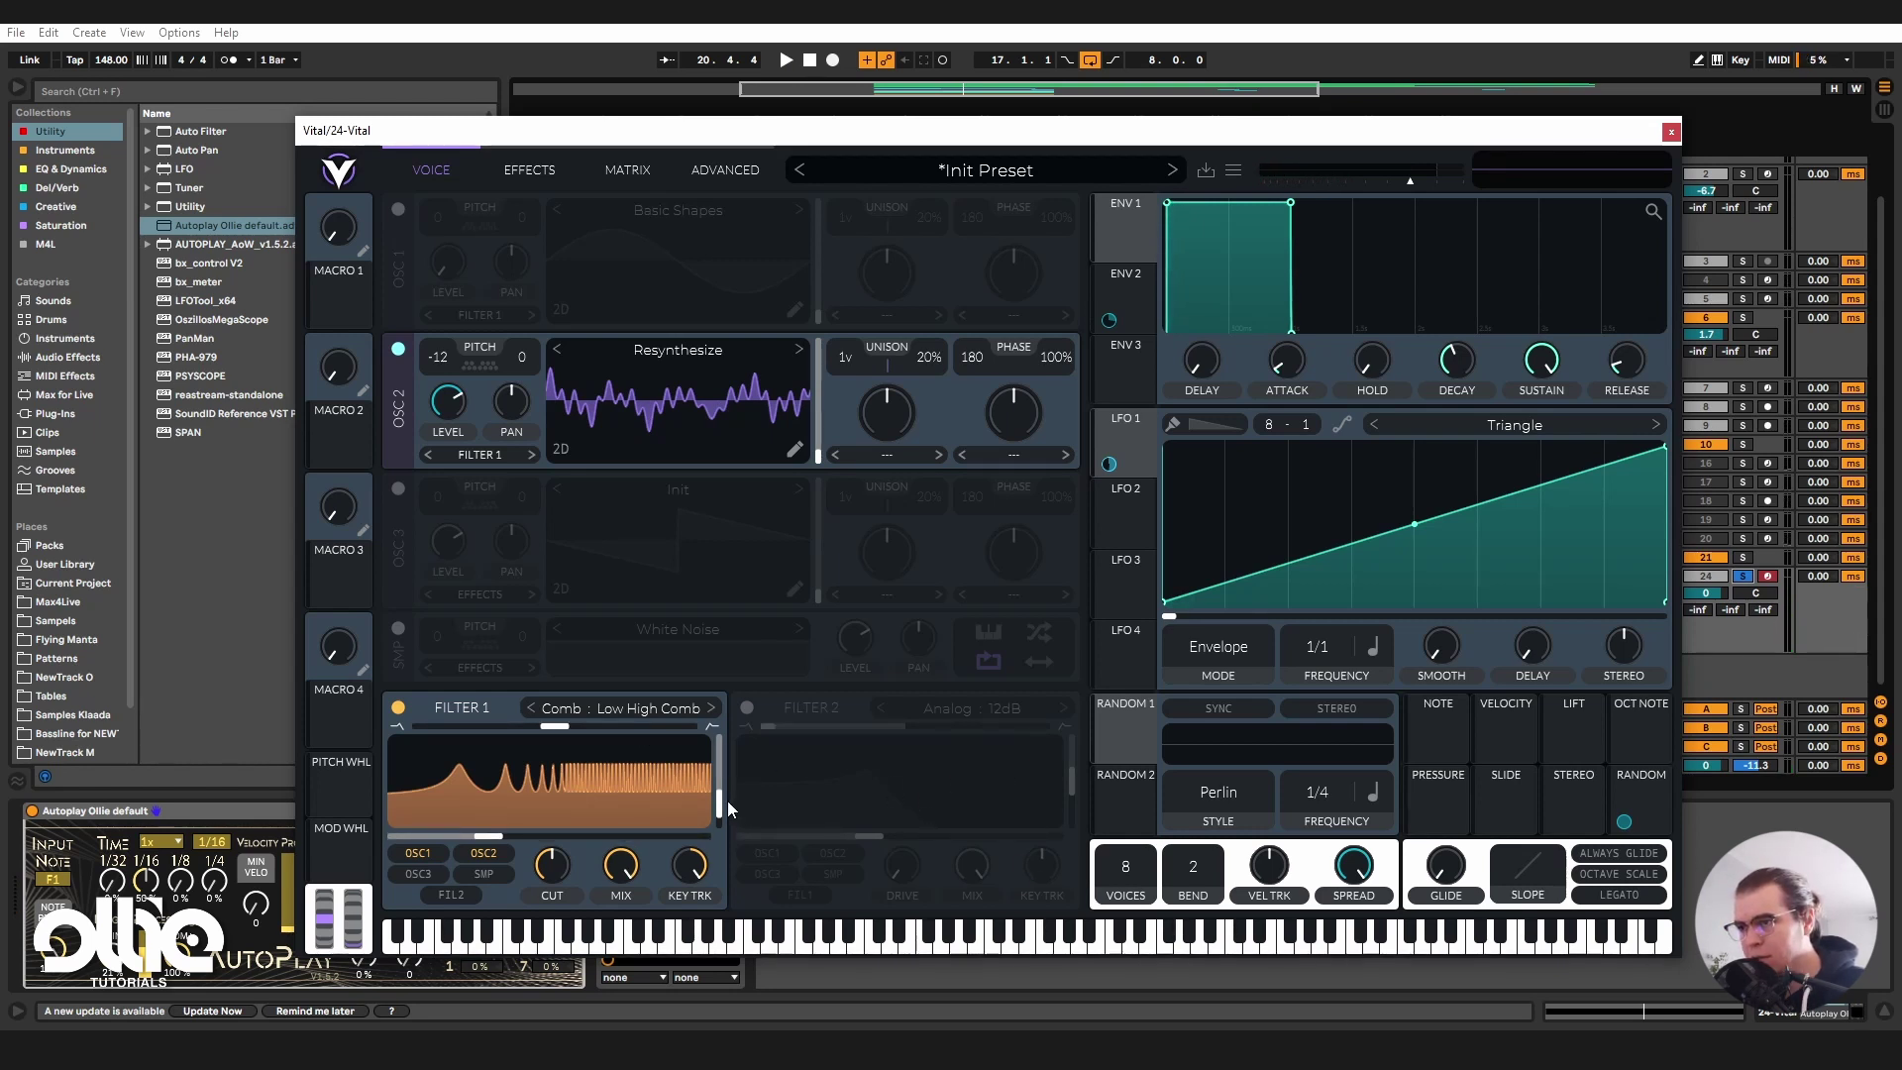
mouse_move(720, 803)
key(space)
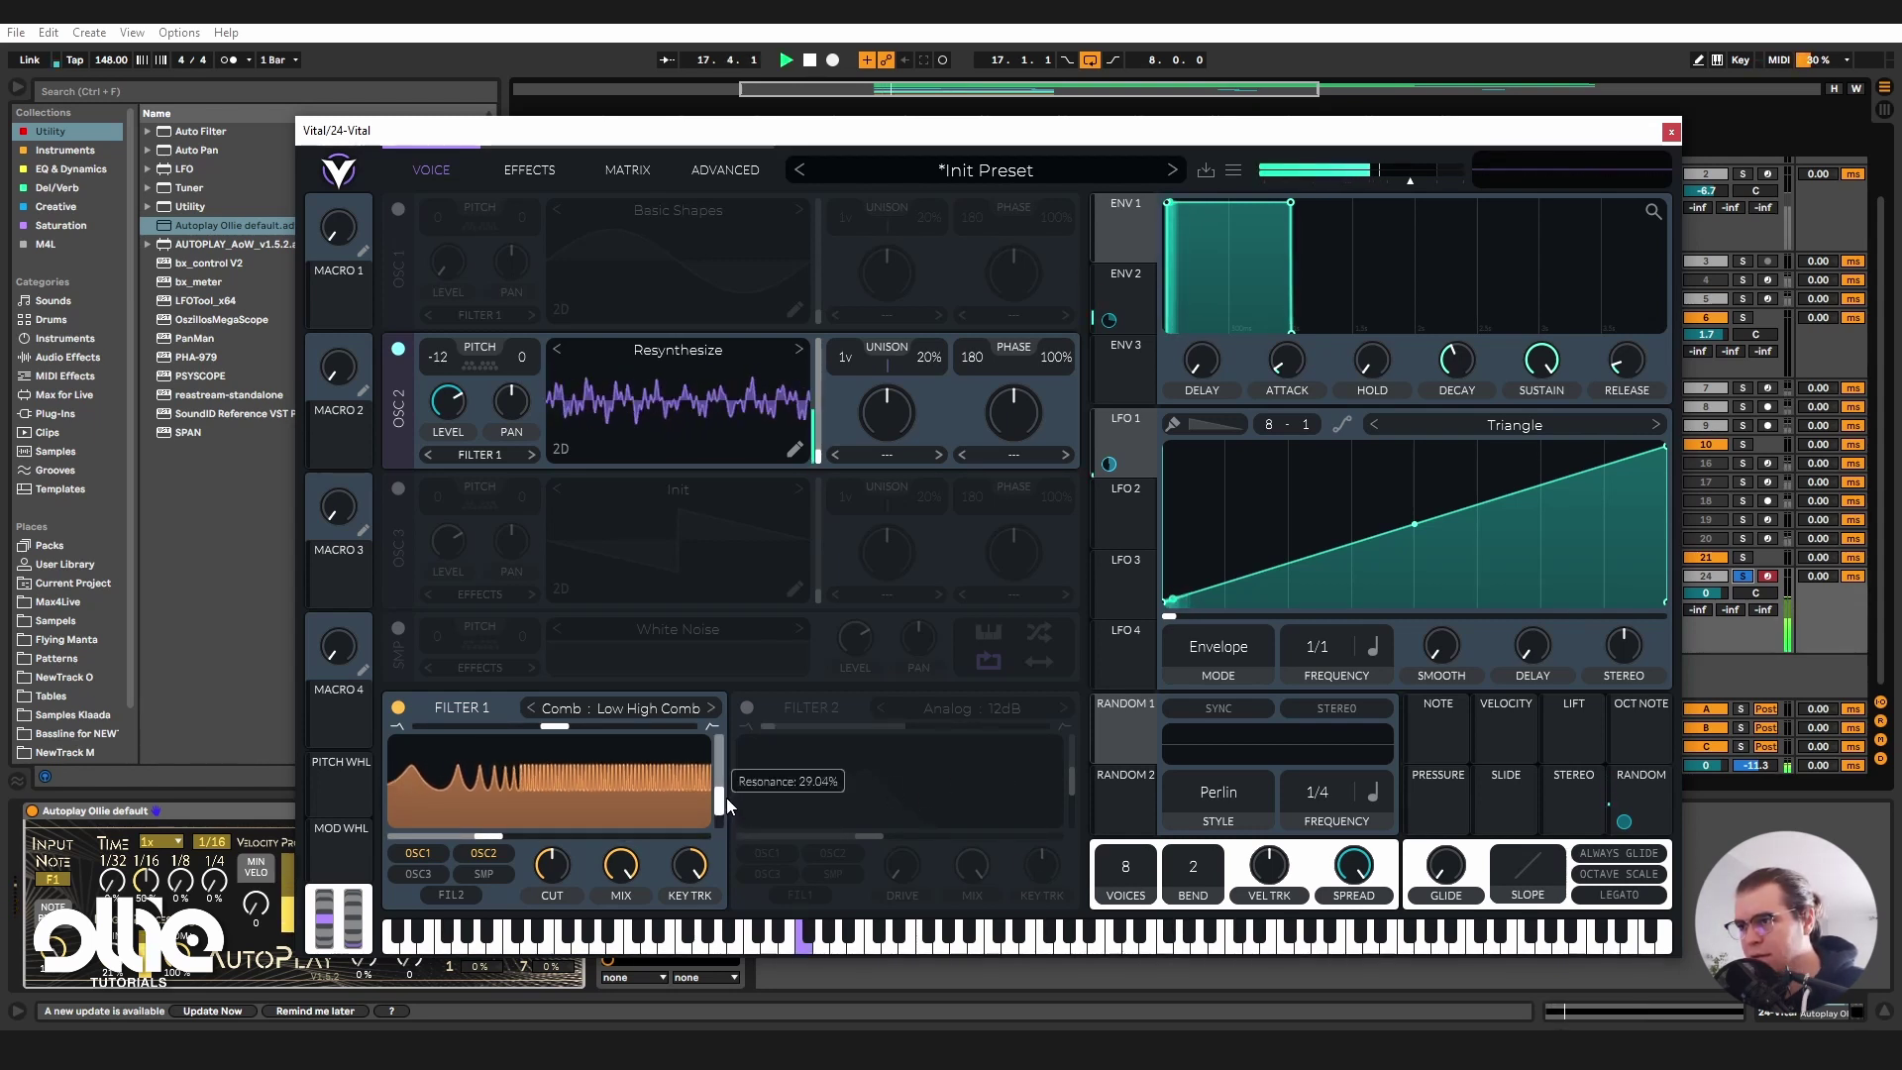
key(space)
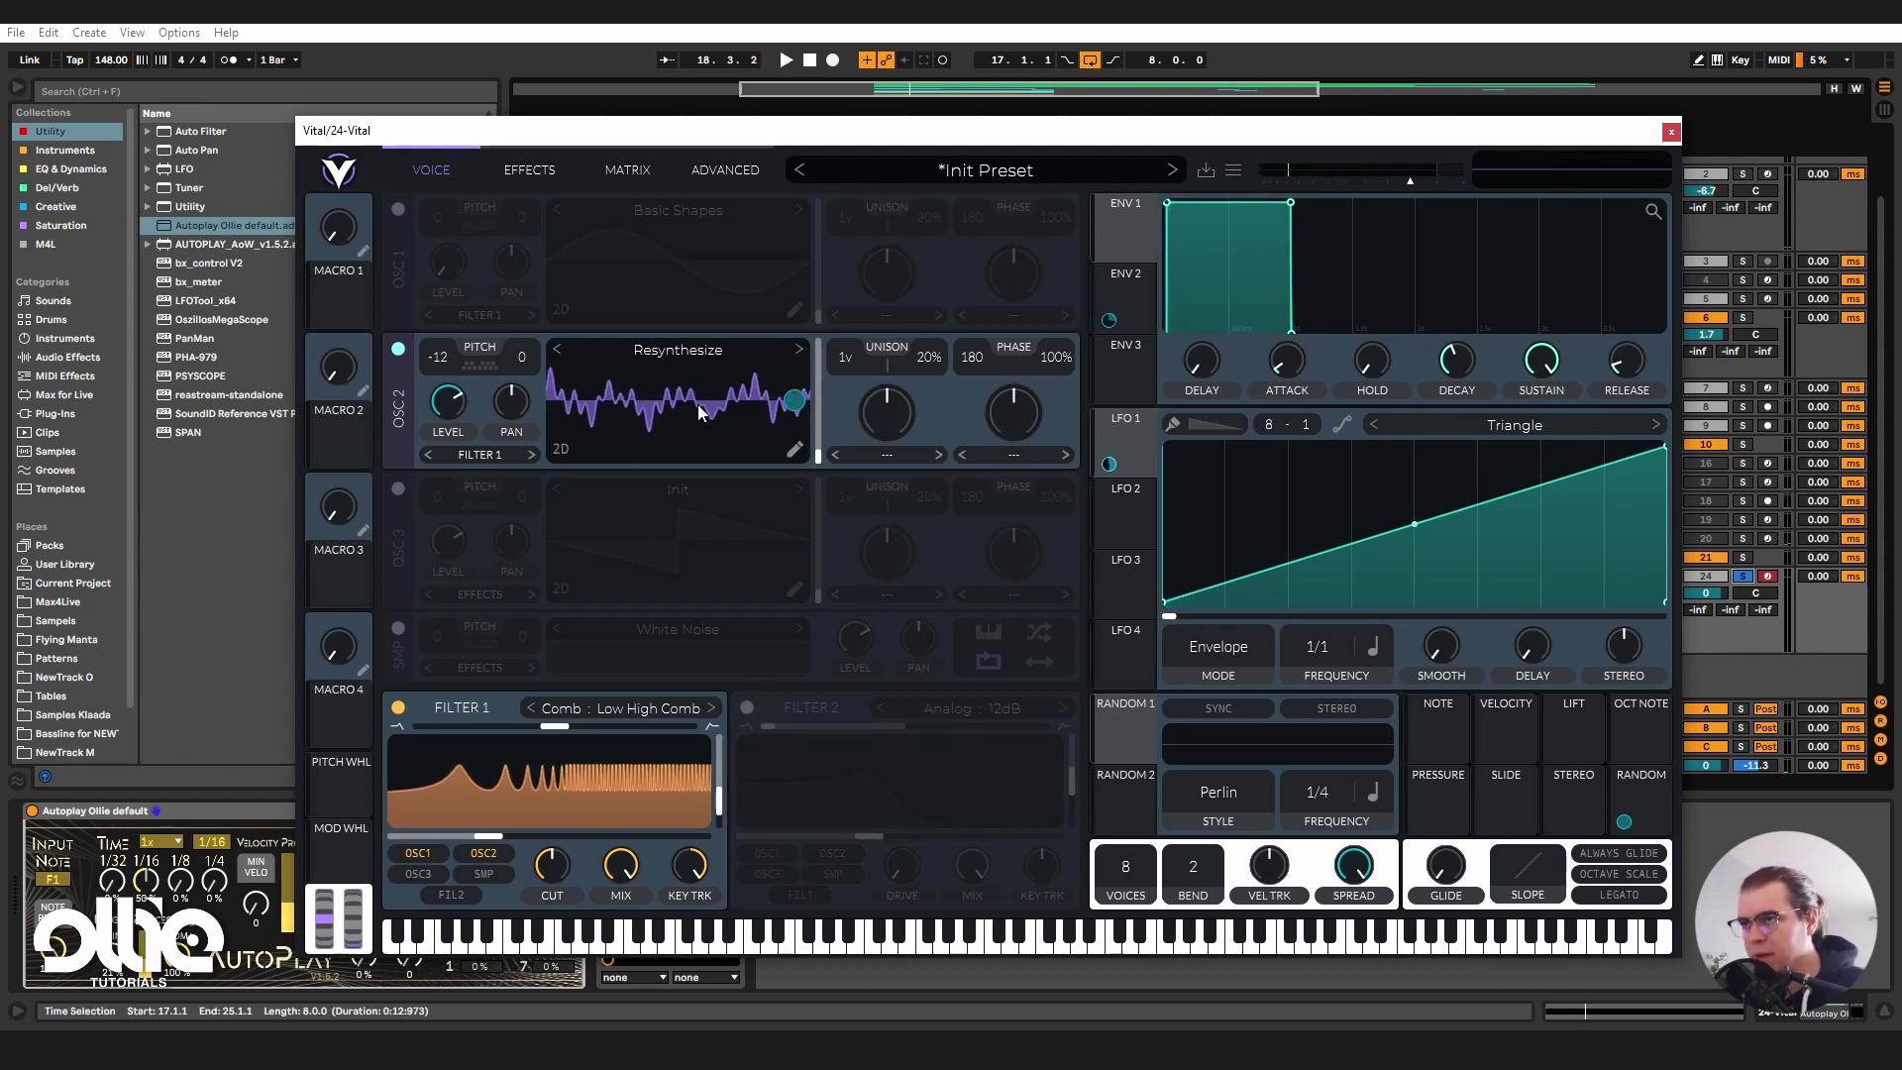
Set oscillator 2's spectral morph to Harmonic Stretch with a reduced amount, auditioning the sequence.
click(895, 455)
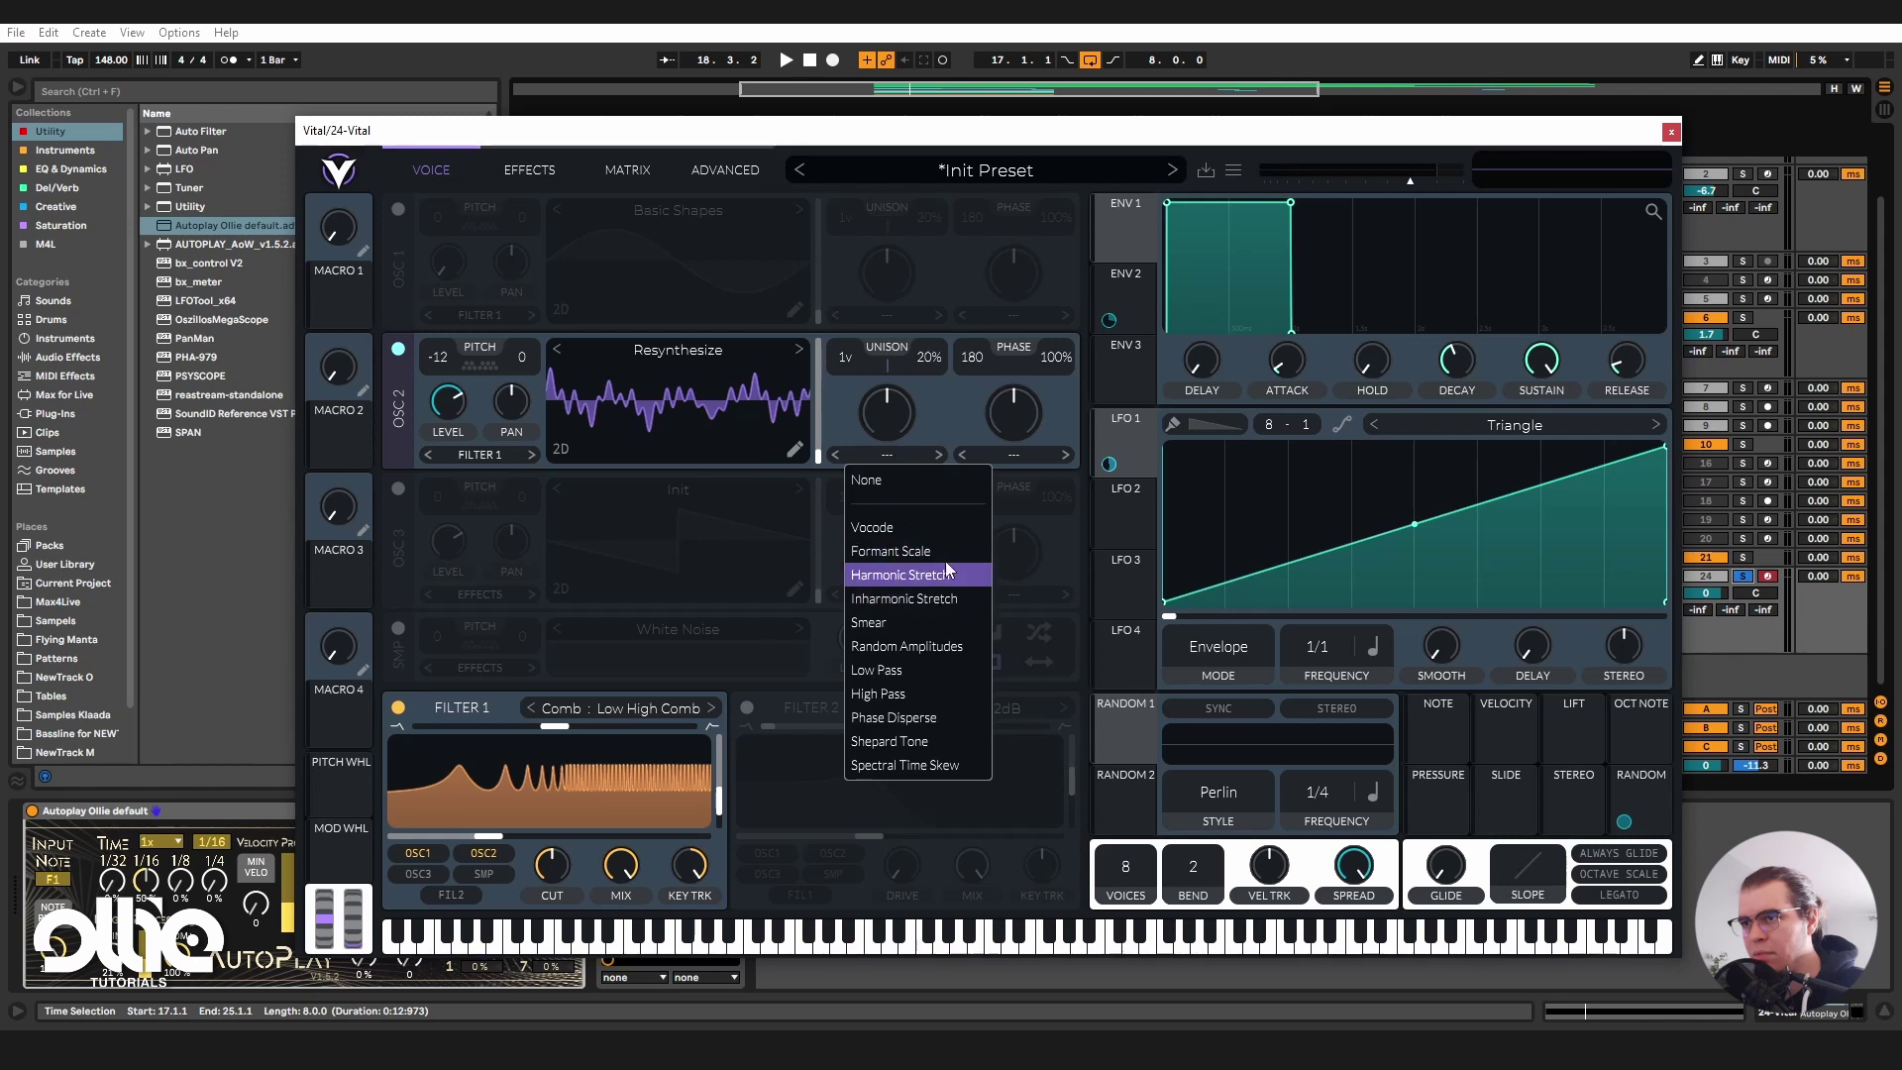
click(940, 555)
key(space)
drag(895, 426, 904, 485)
key(space)
click(939, 458)
key(space)
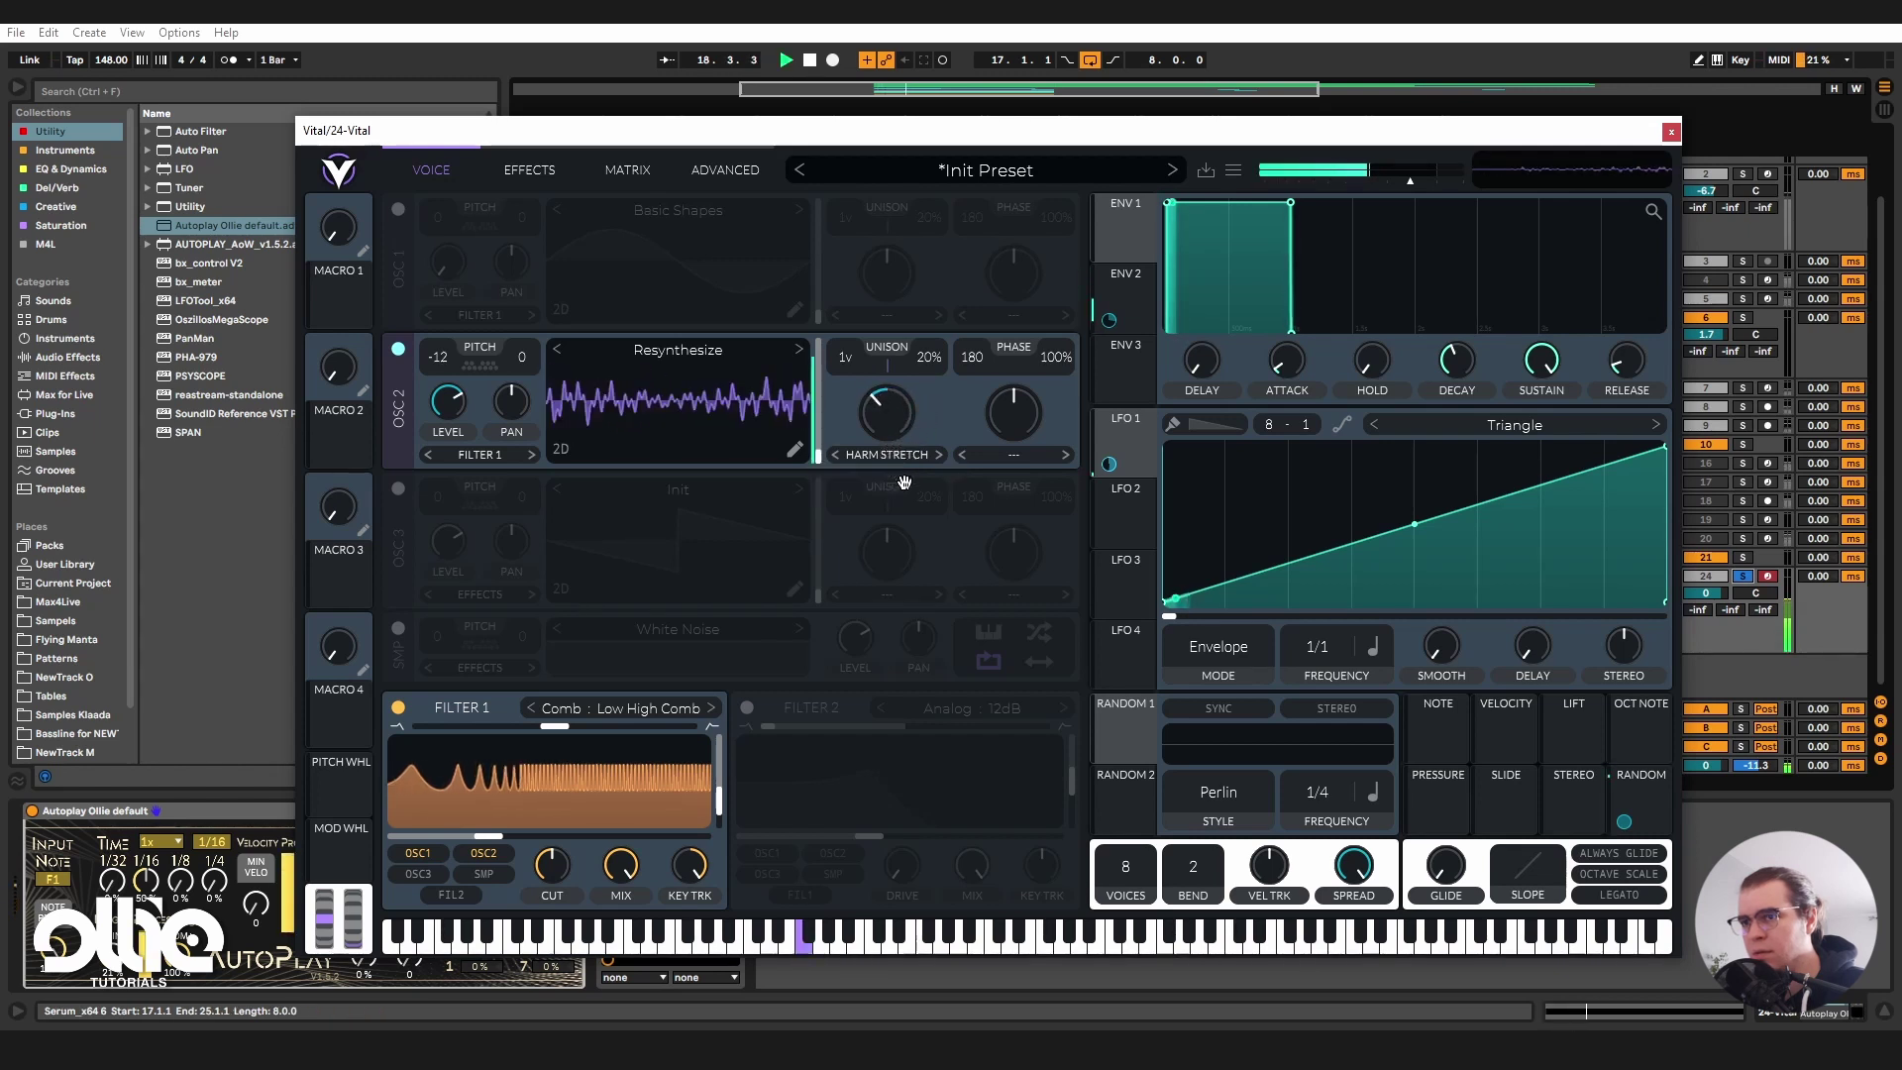
key(space)
Modulate the Harmonic Stretch amount with Random 1, set to Sample & Hold at Freeze frequency, and adjust the modulation depth during playback.
drag(1111, 736, 887, 475)
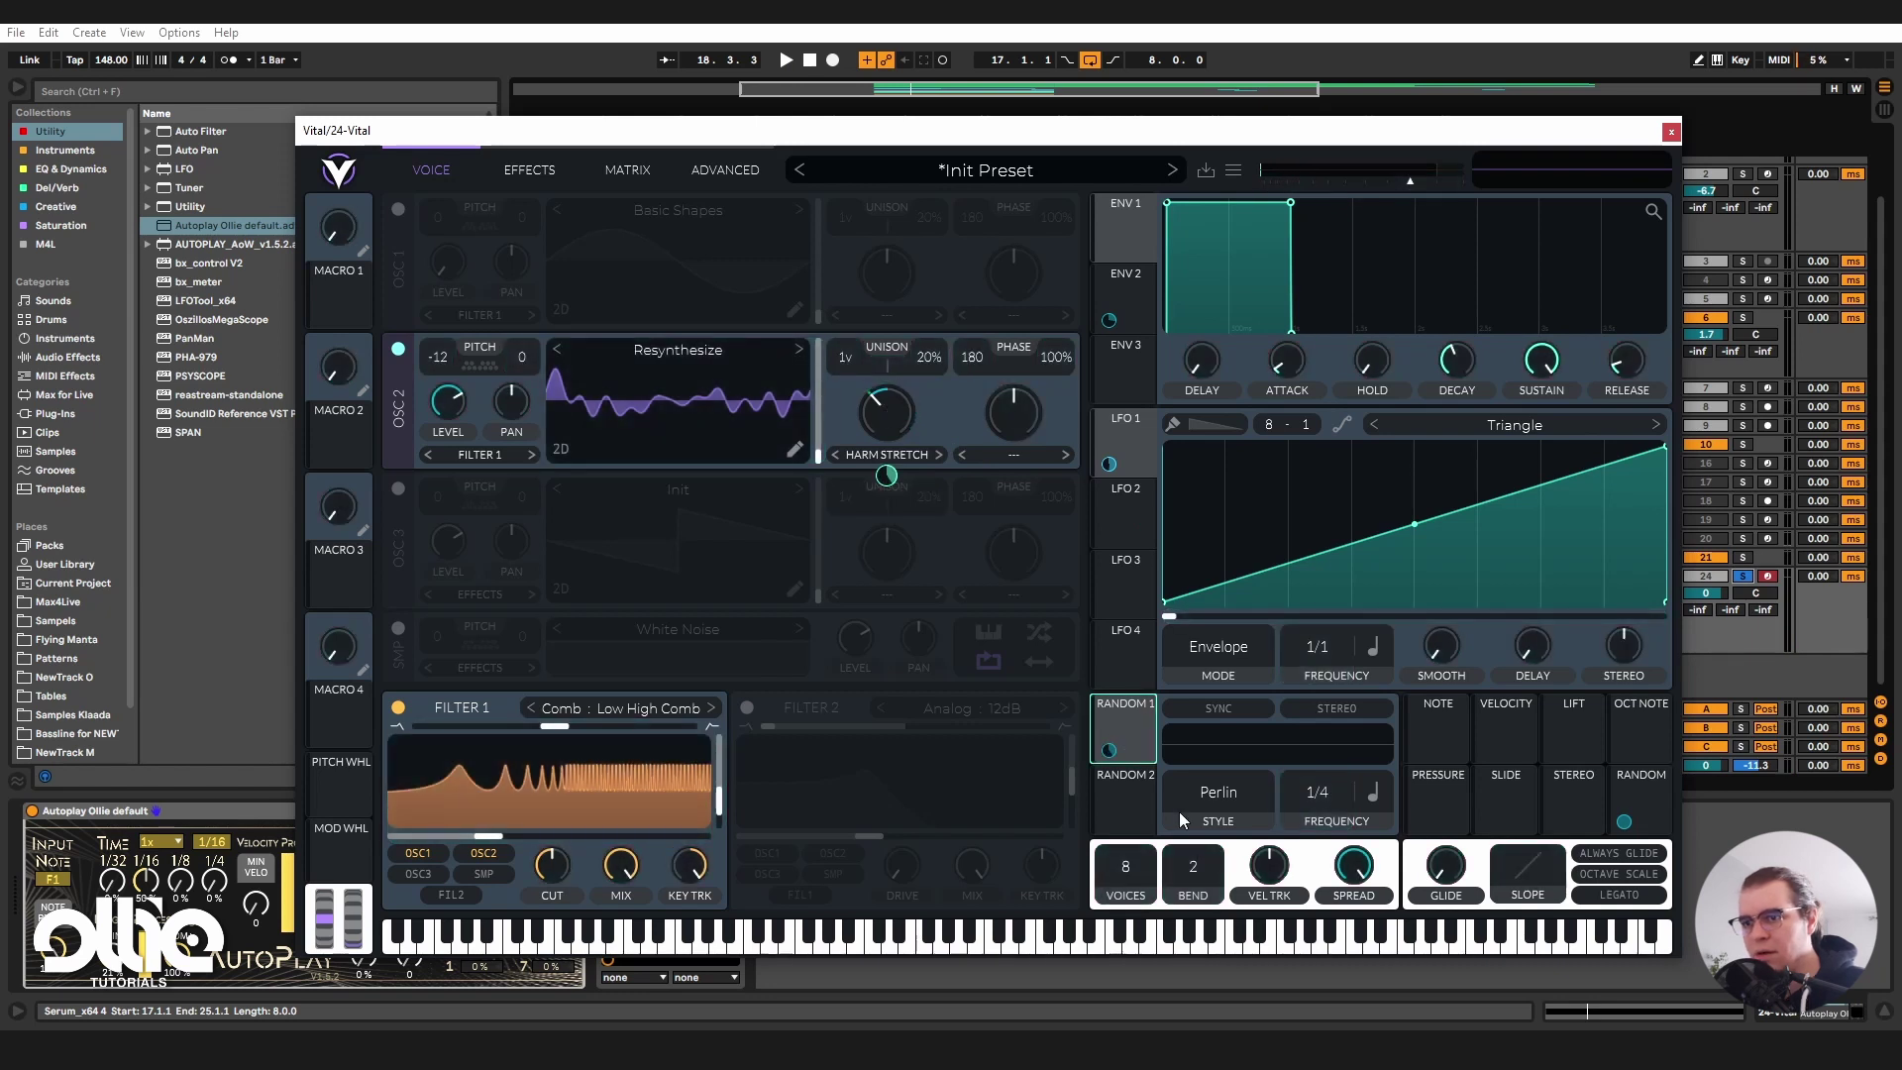
click(1221, 783)
click(1219, 869)
drag(1328, 798, 1328, 825)
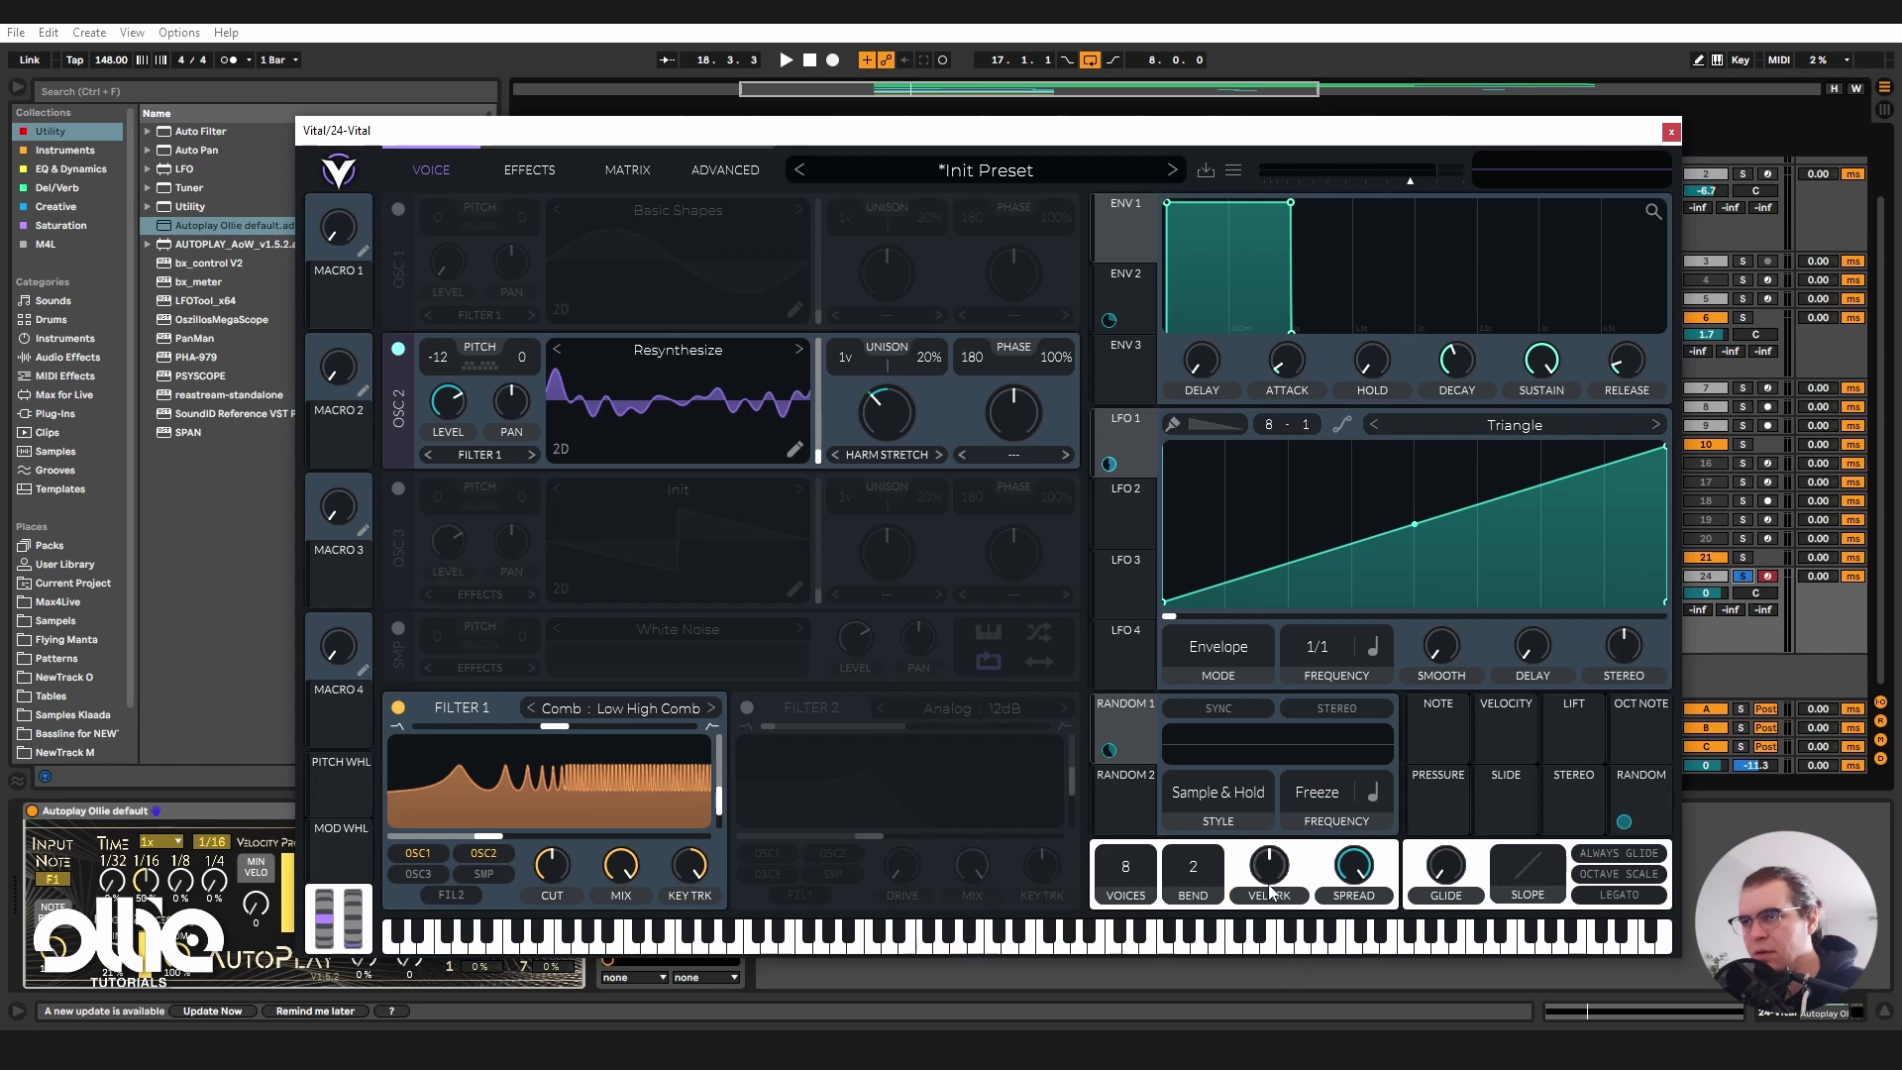
key(space)
drag(1109, 750, 886, 412)
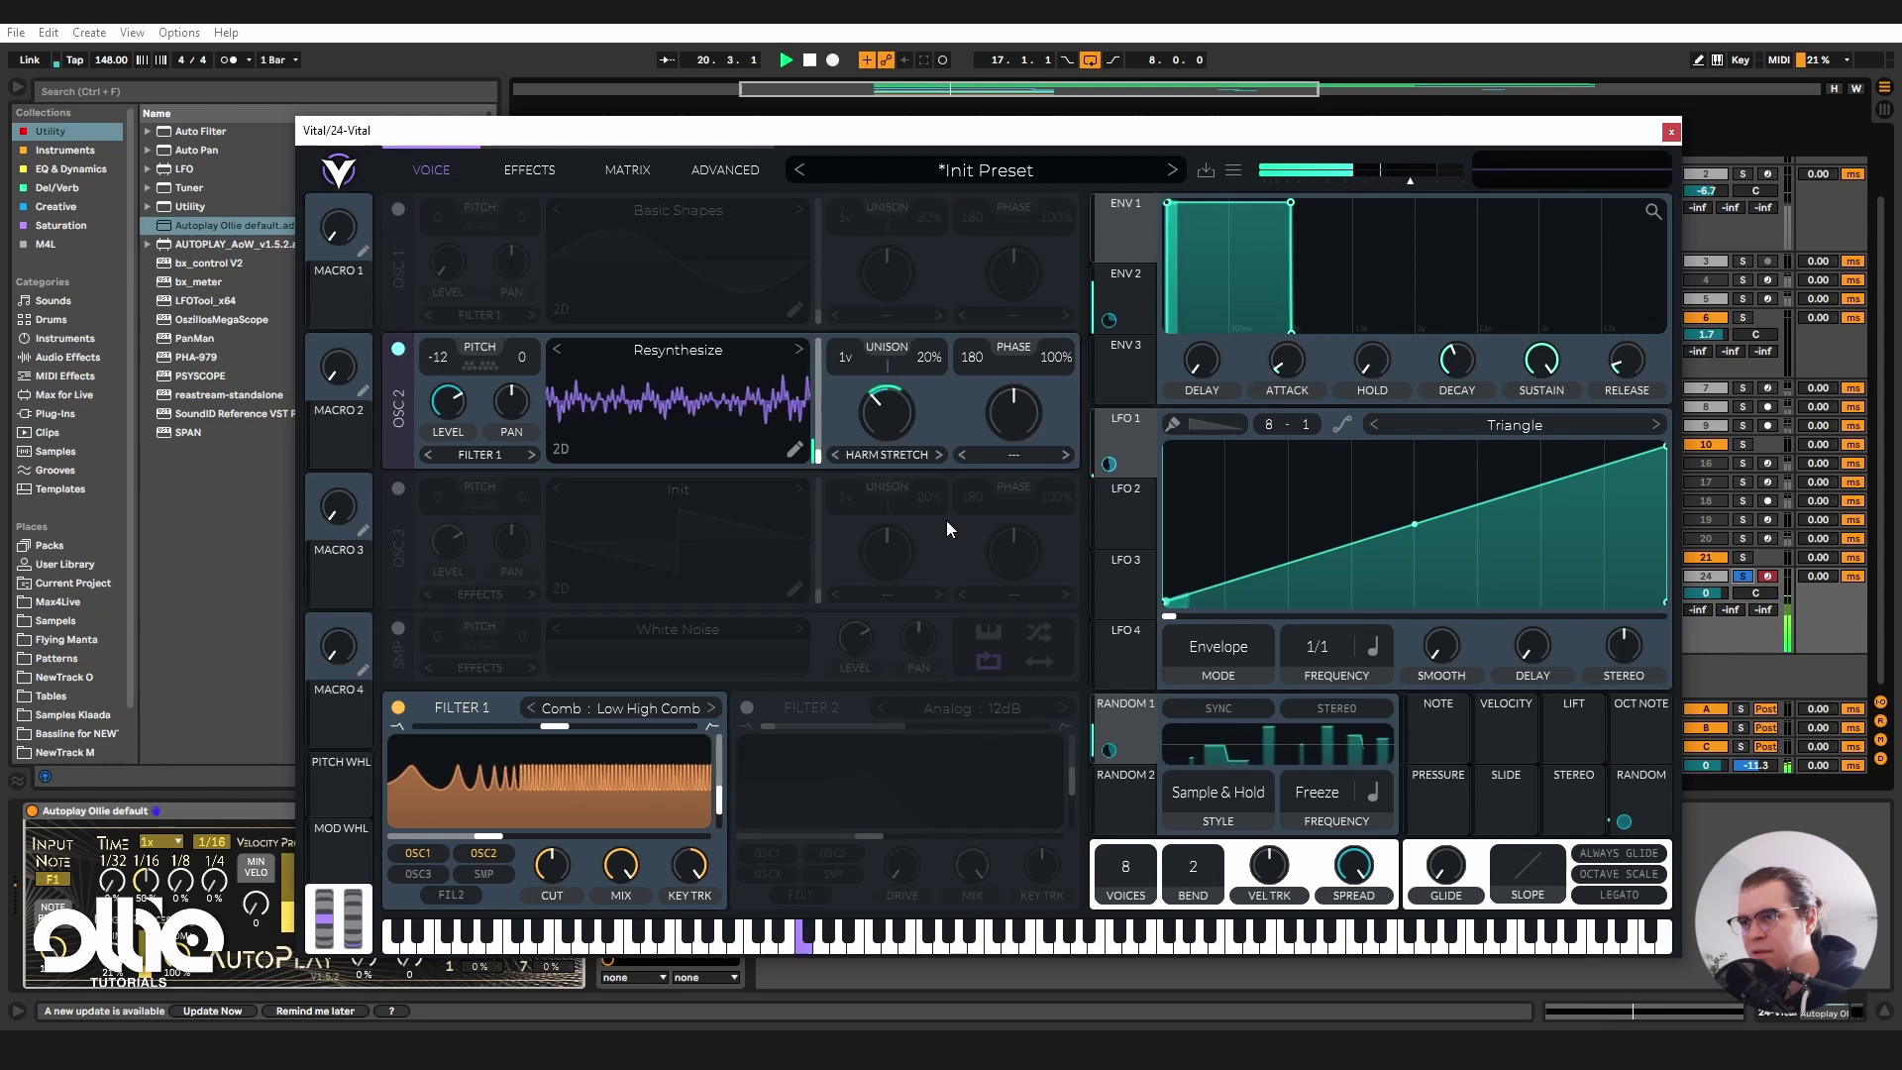
mouse_move(888, 480)
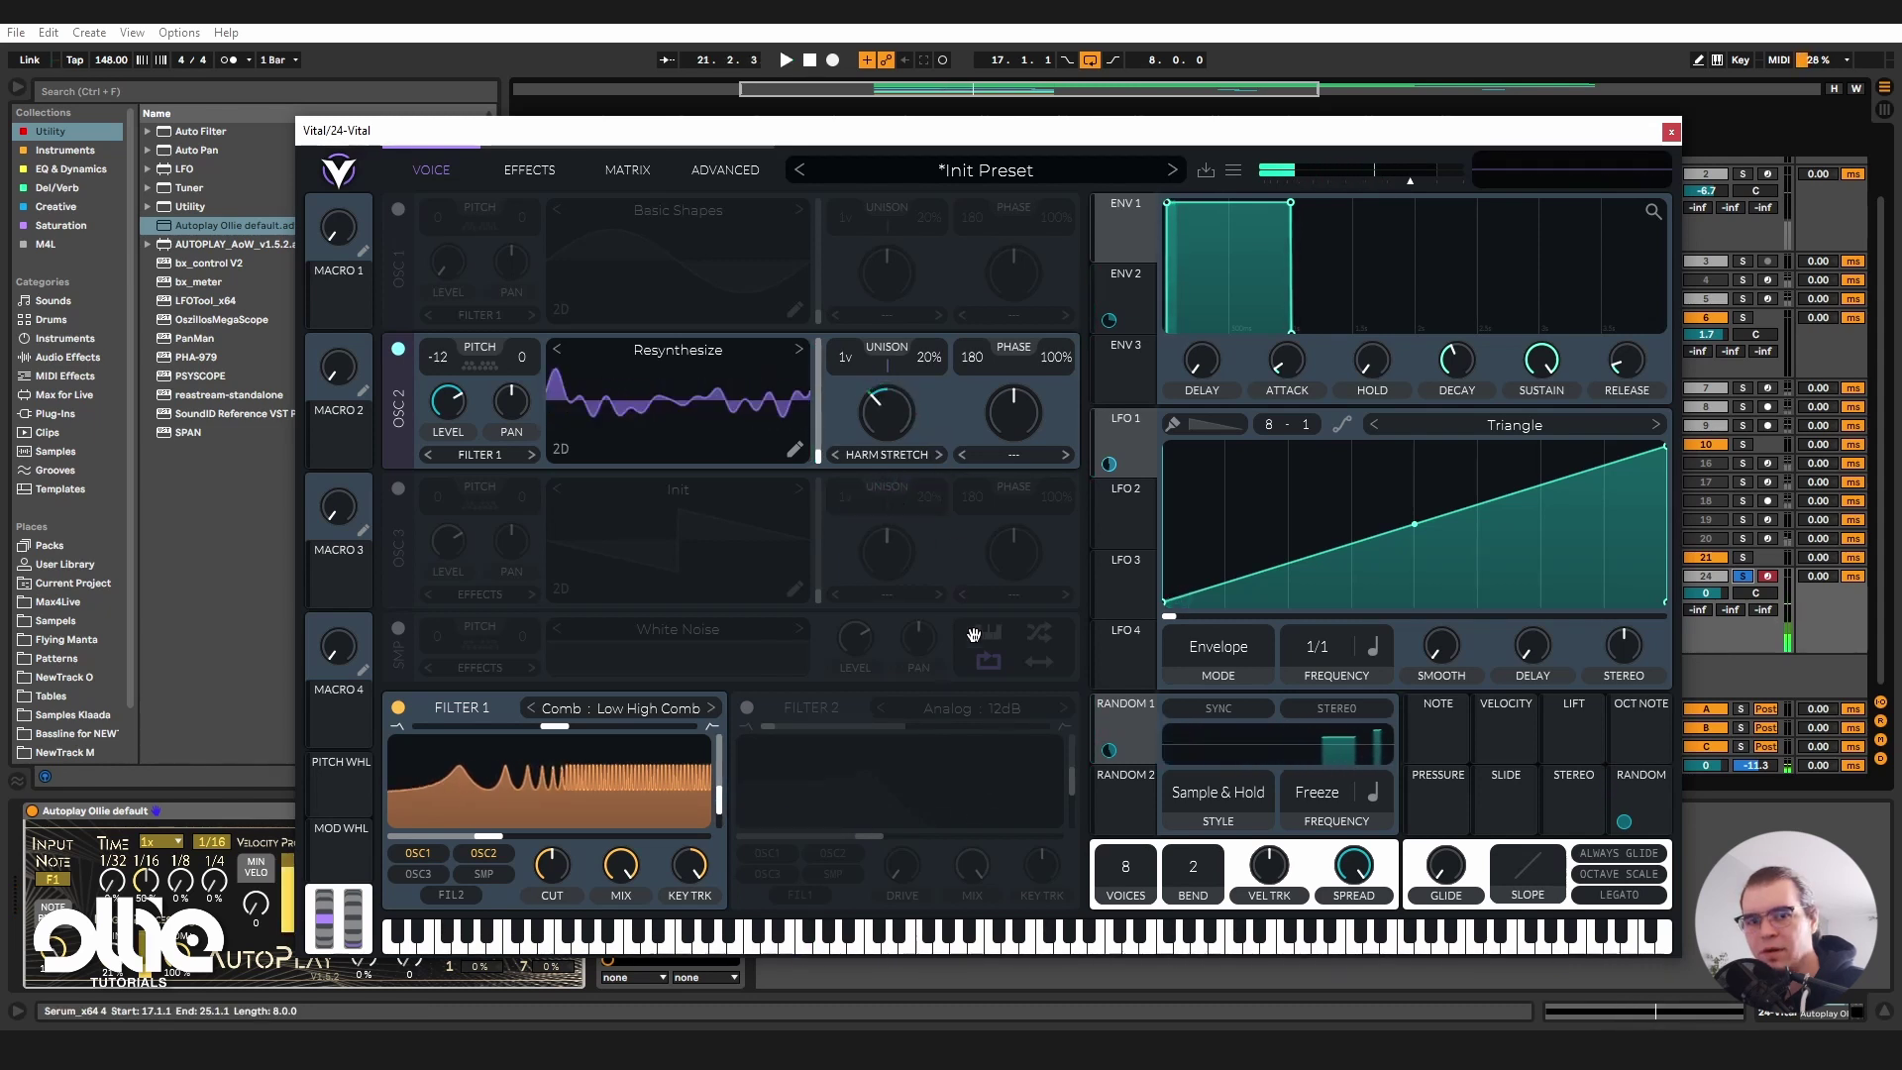
Try a phaser at the start of the effects chain with 77.50% feedback, minimum depth and its center at 72.64 semitones.
click(535, 169)
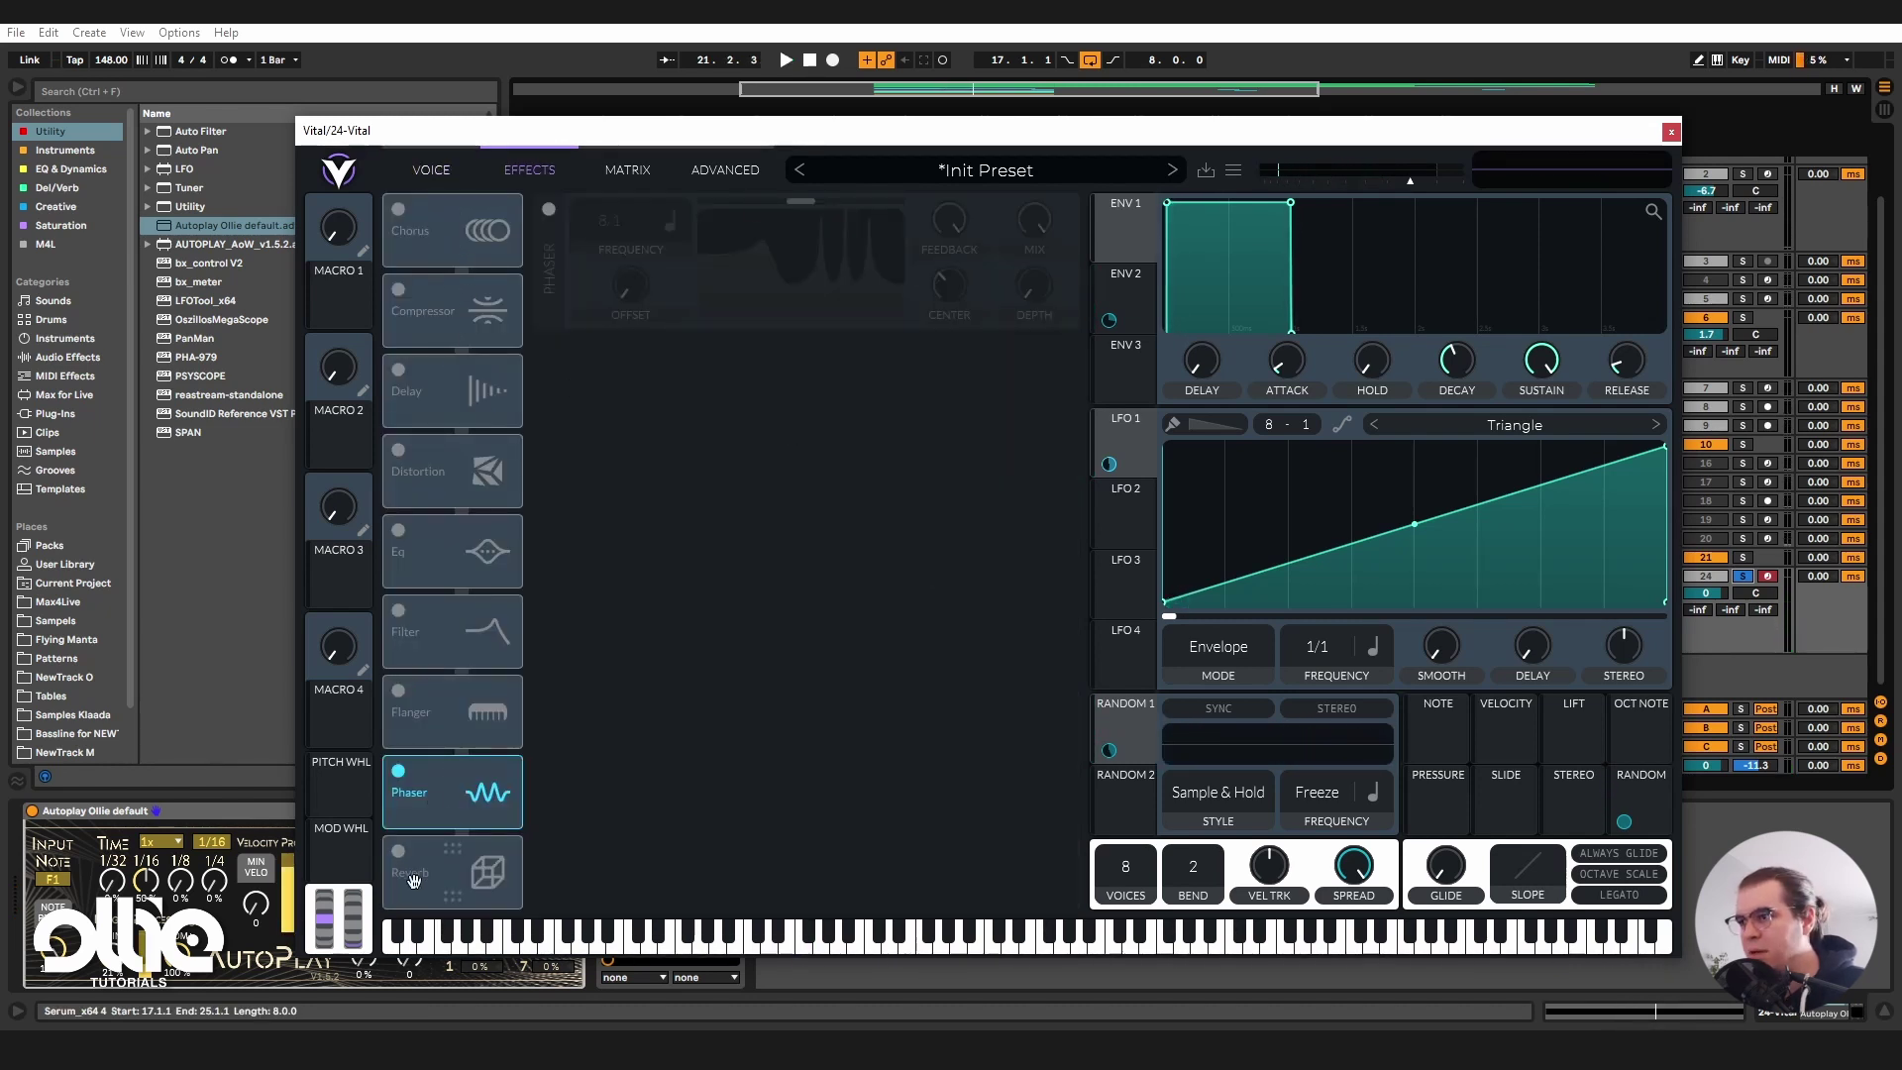
drag(429, 790, 436, 230)
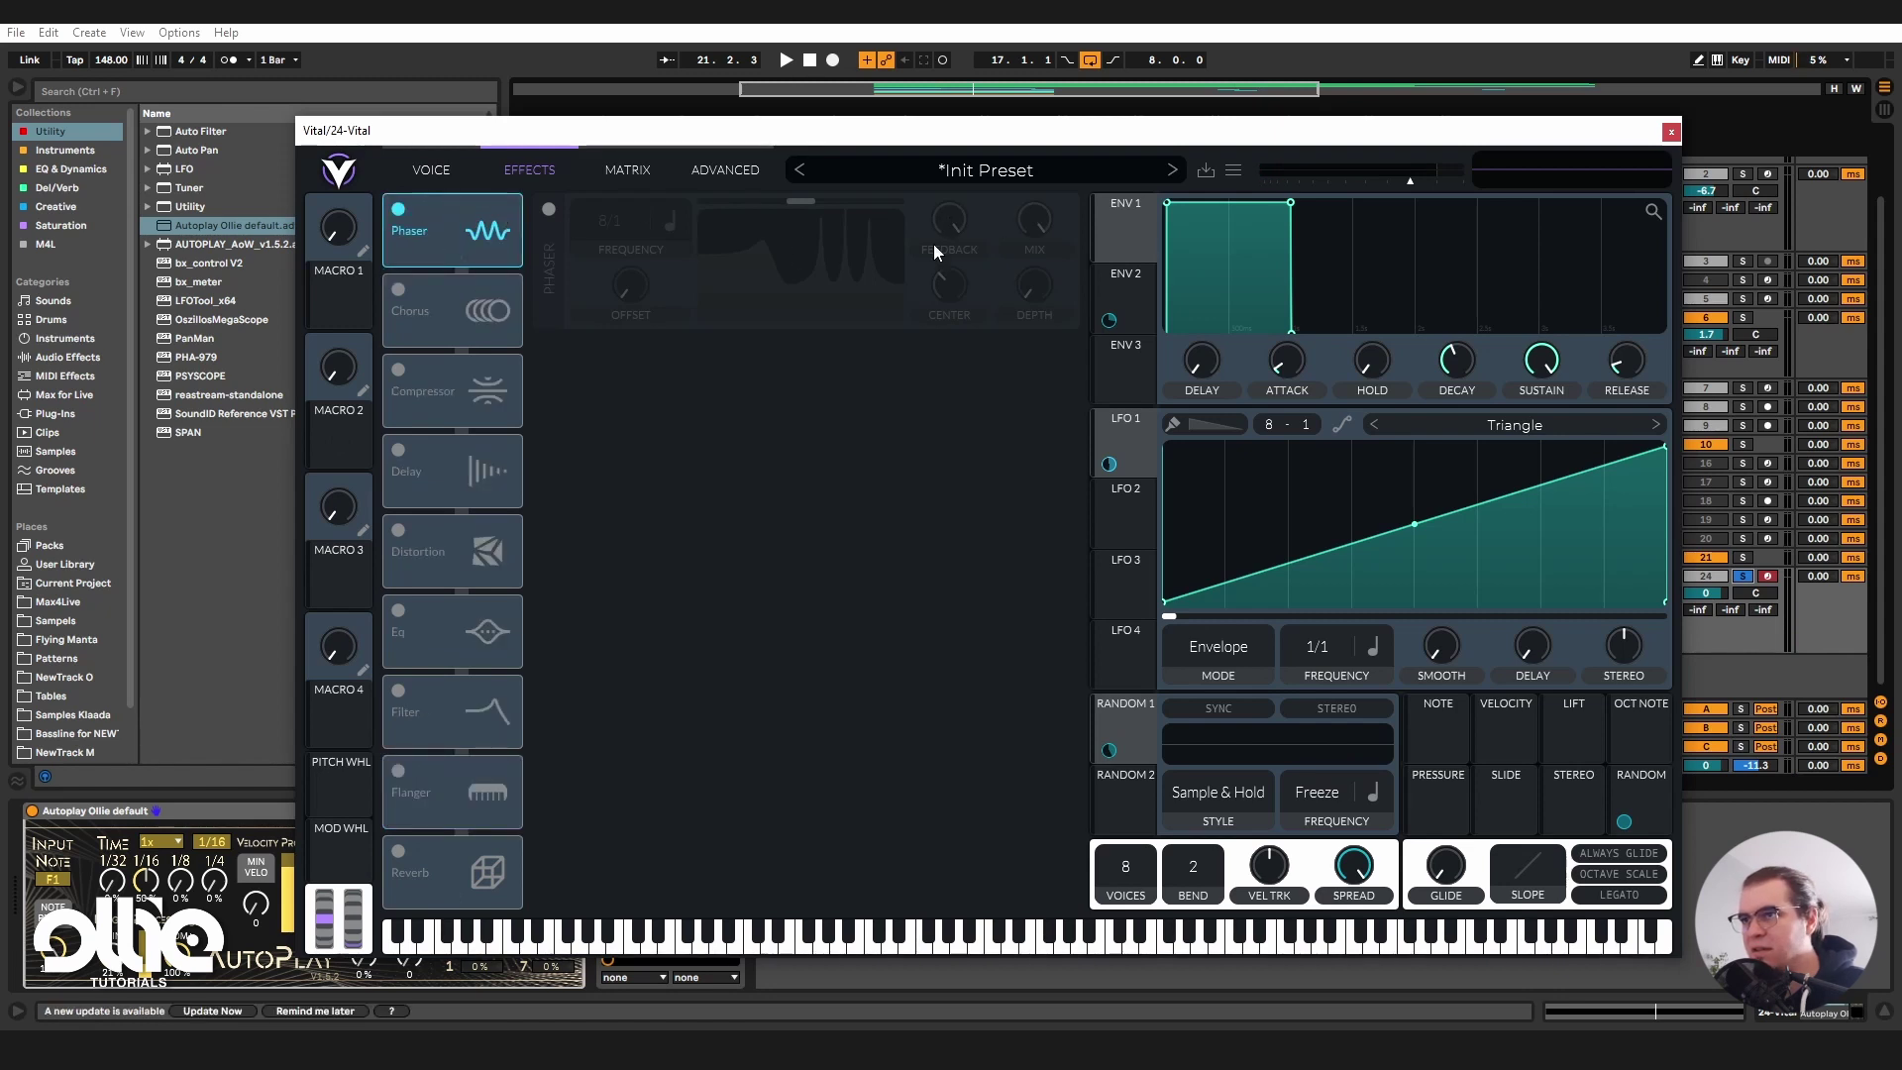
drag(941, 232, 936, 273)
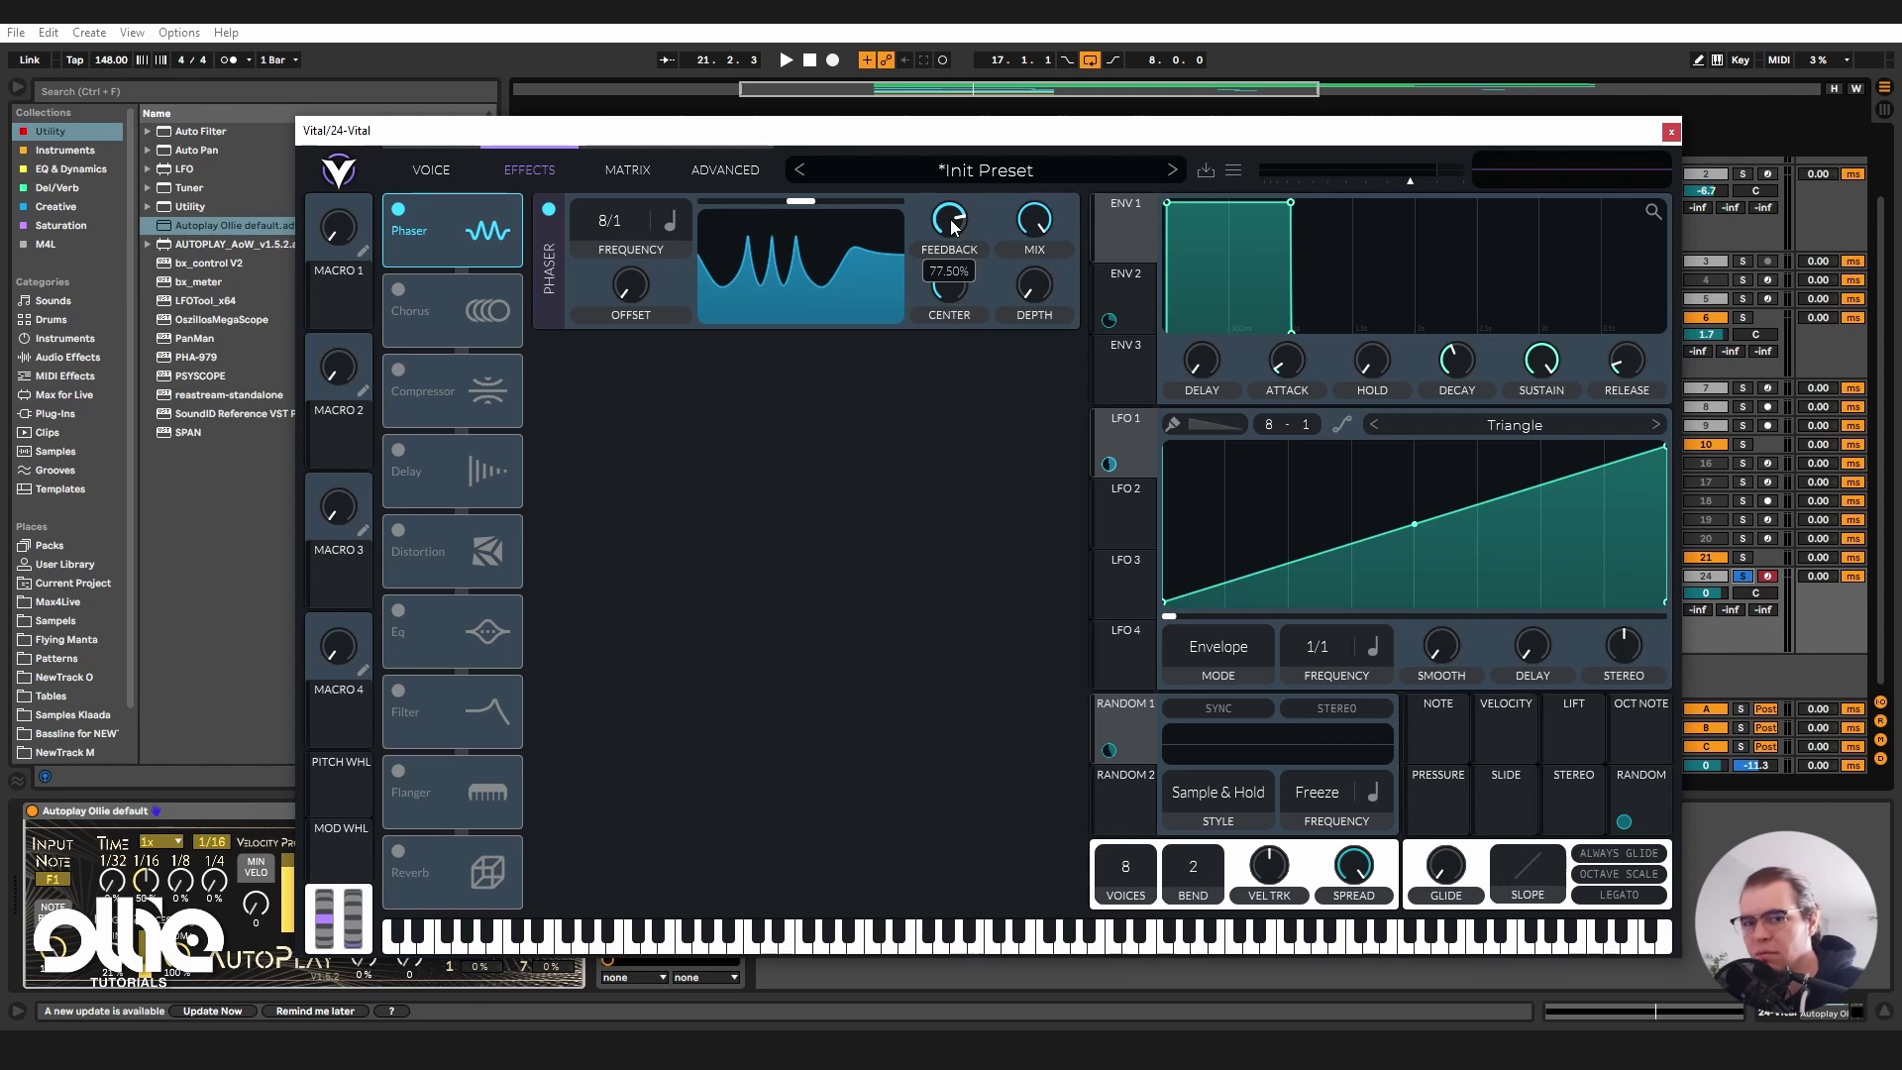
double_click(954, 343)
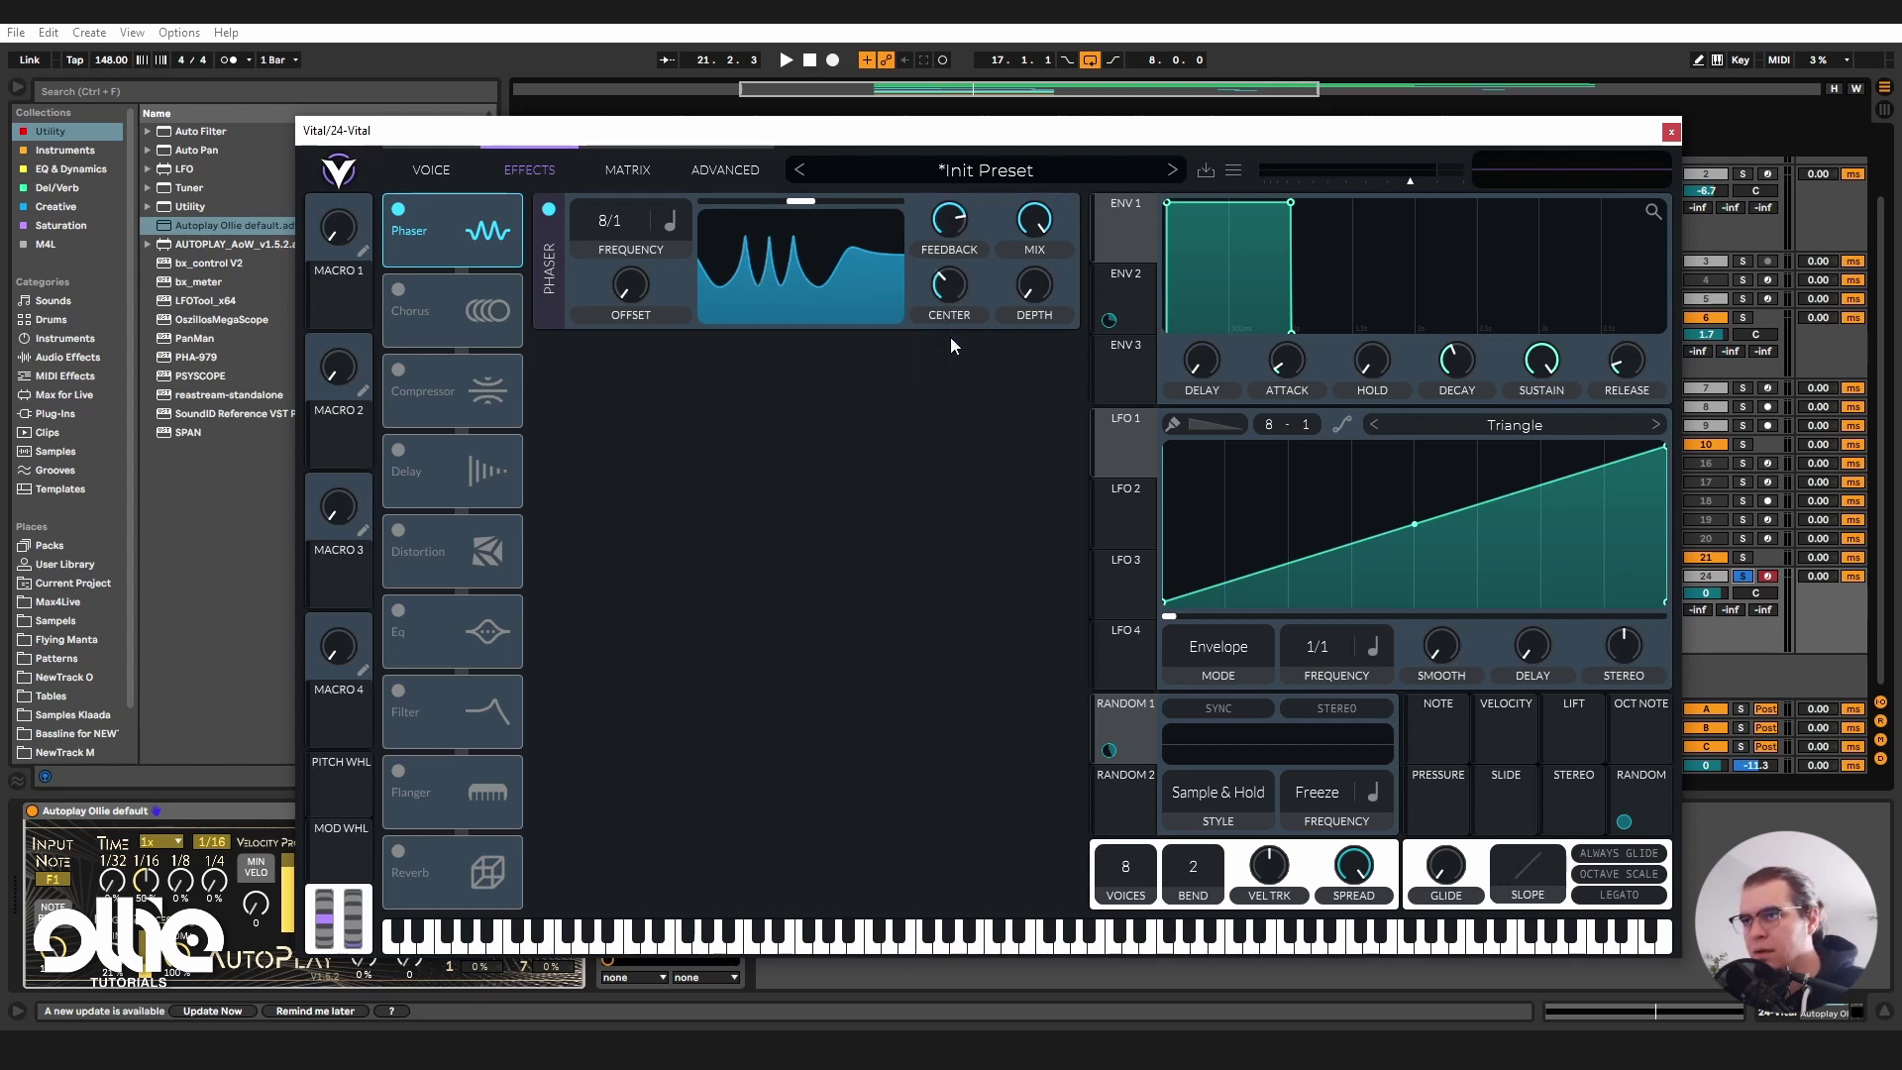
drag(1056, 279, 1086, 235)
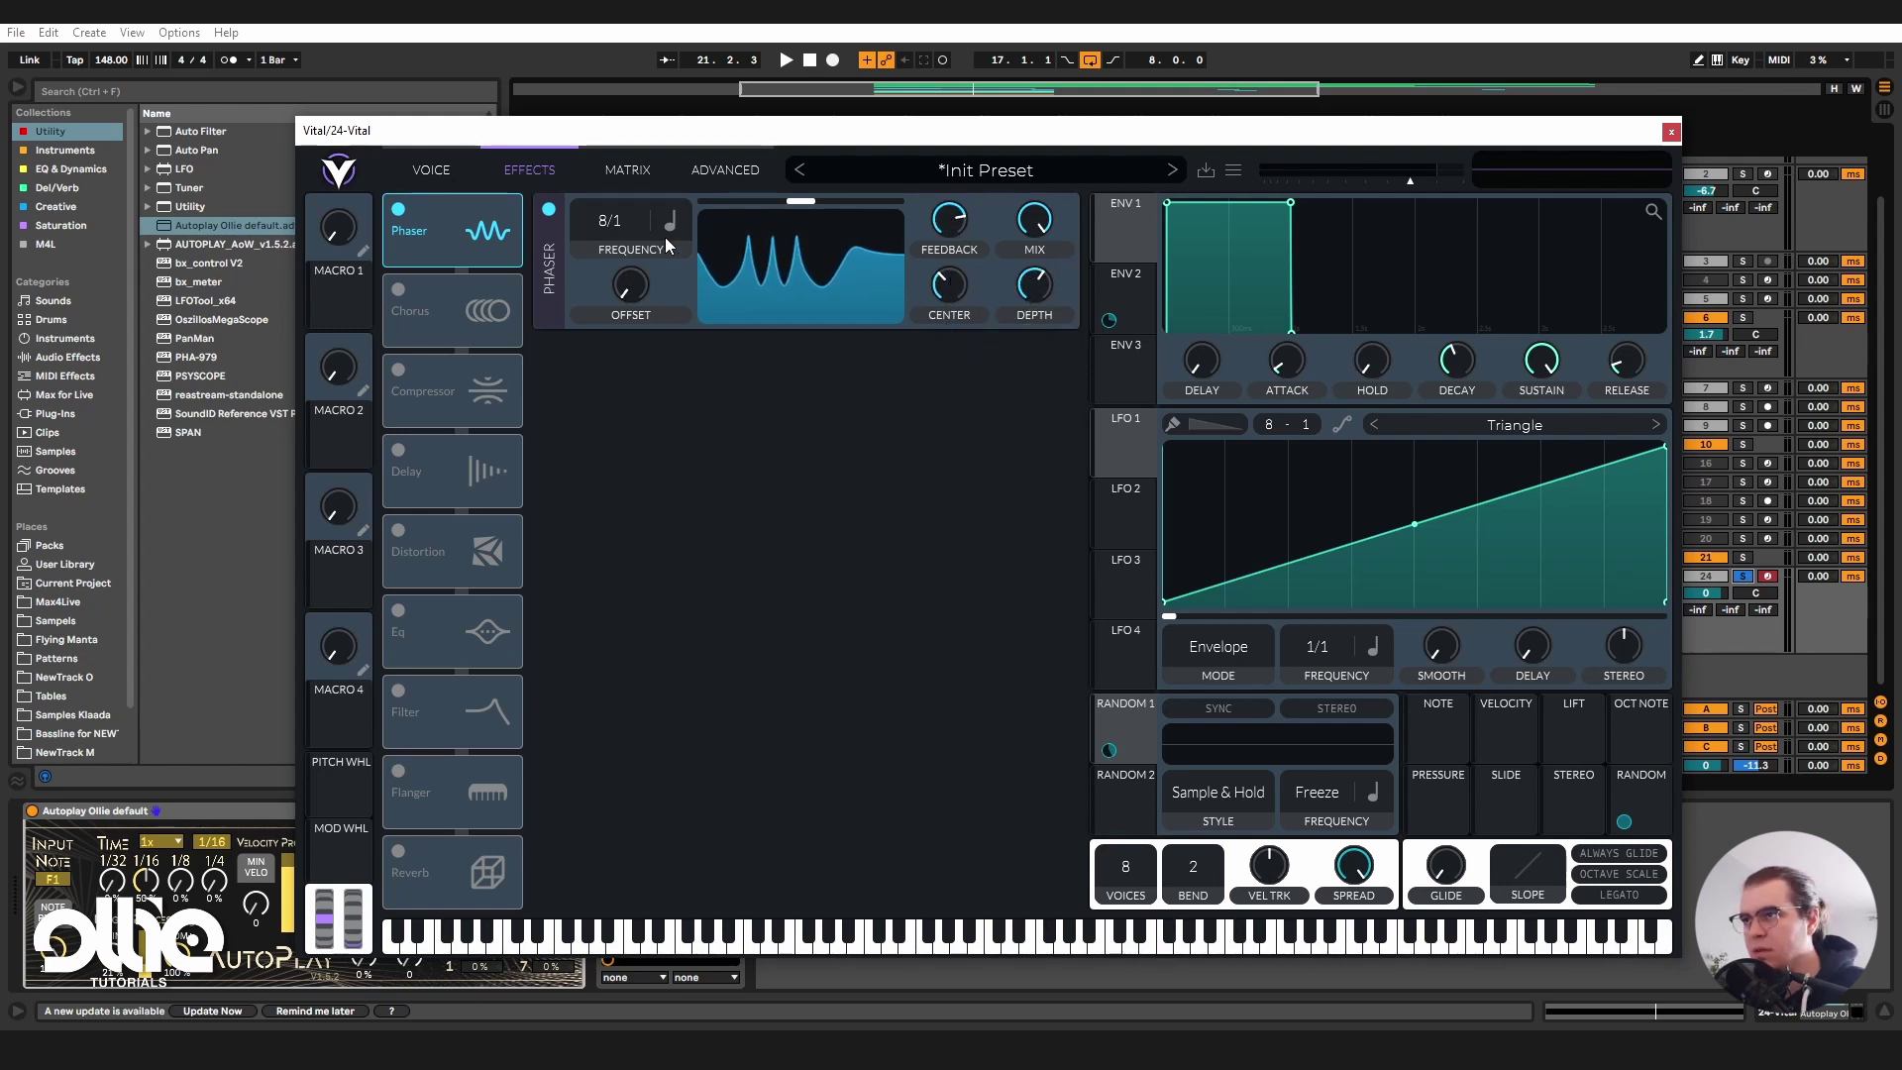
key(space)
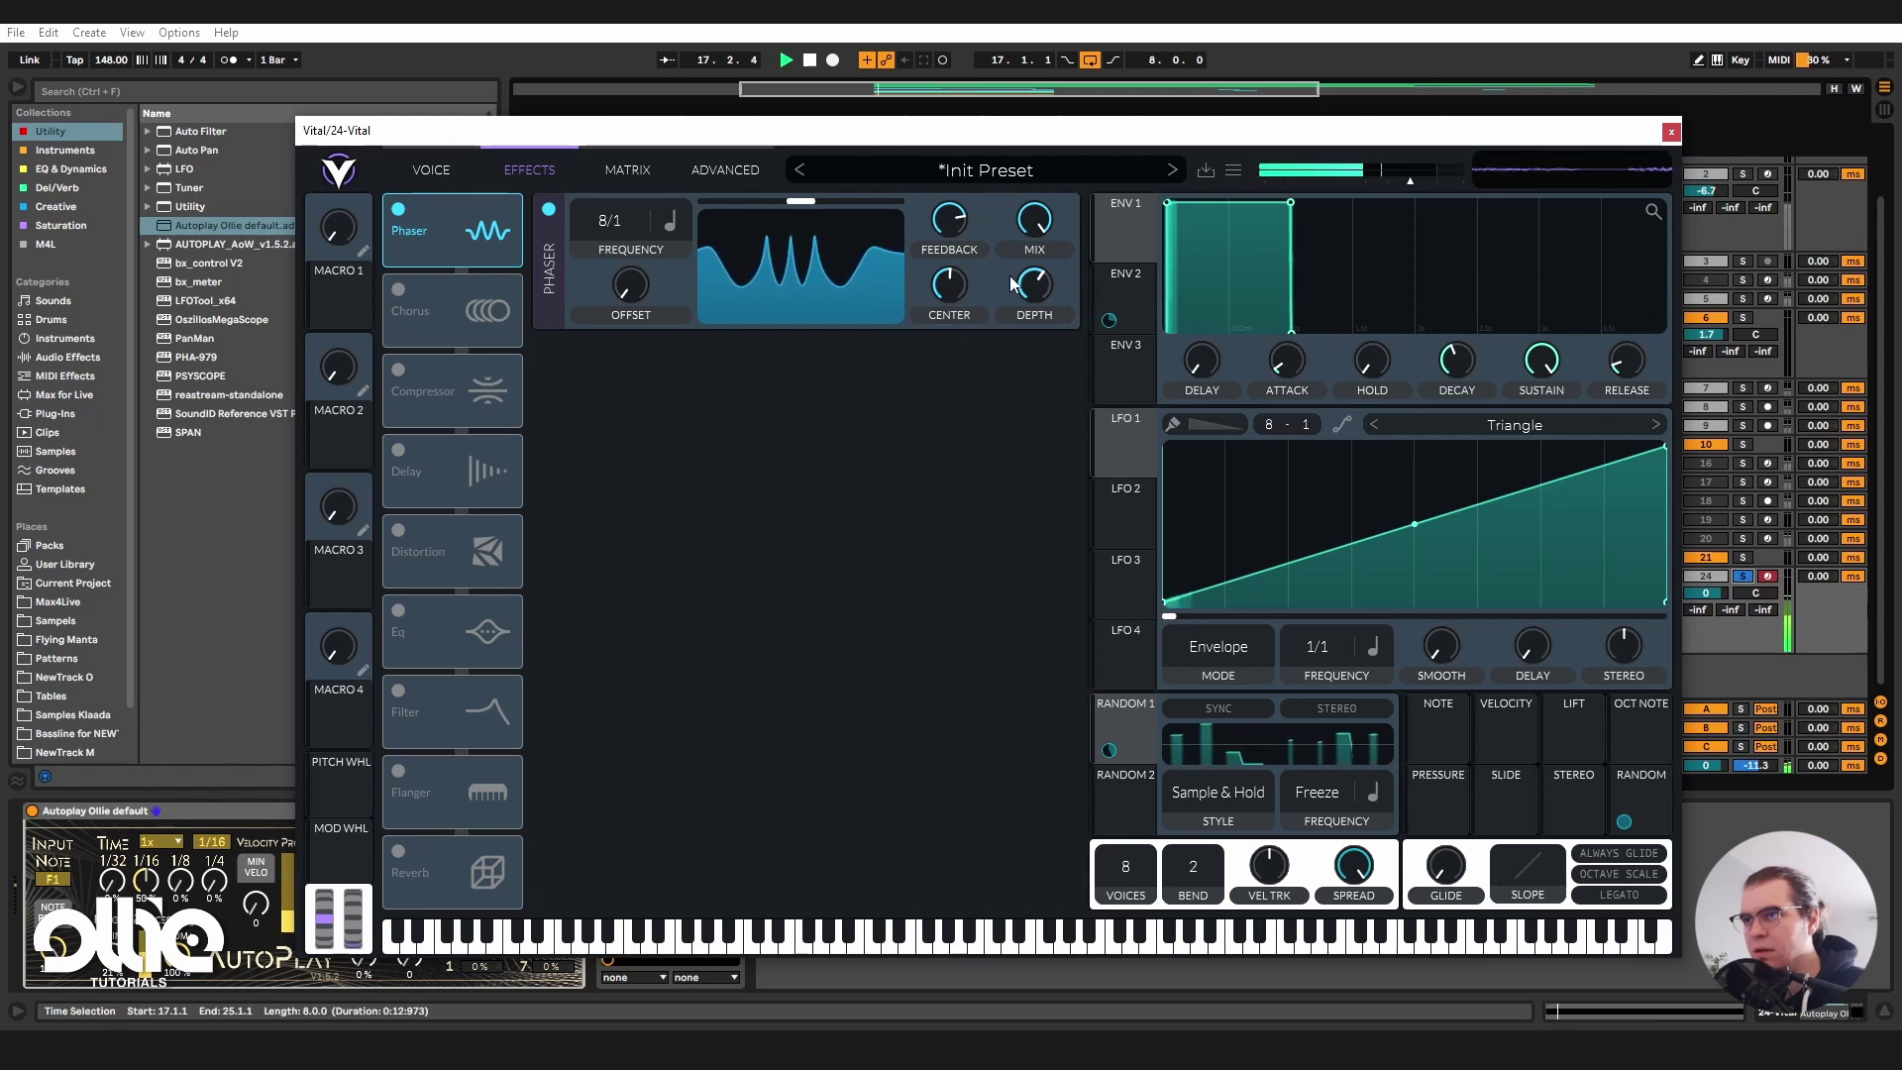
drag(1031, 297, 960, 277)
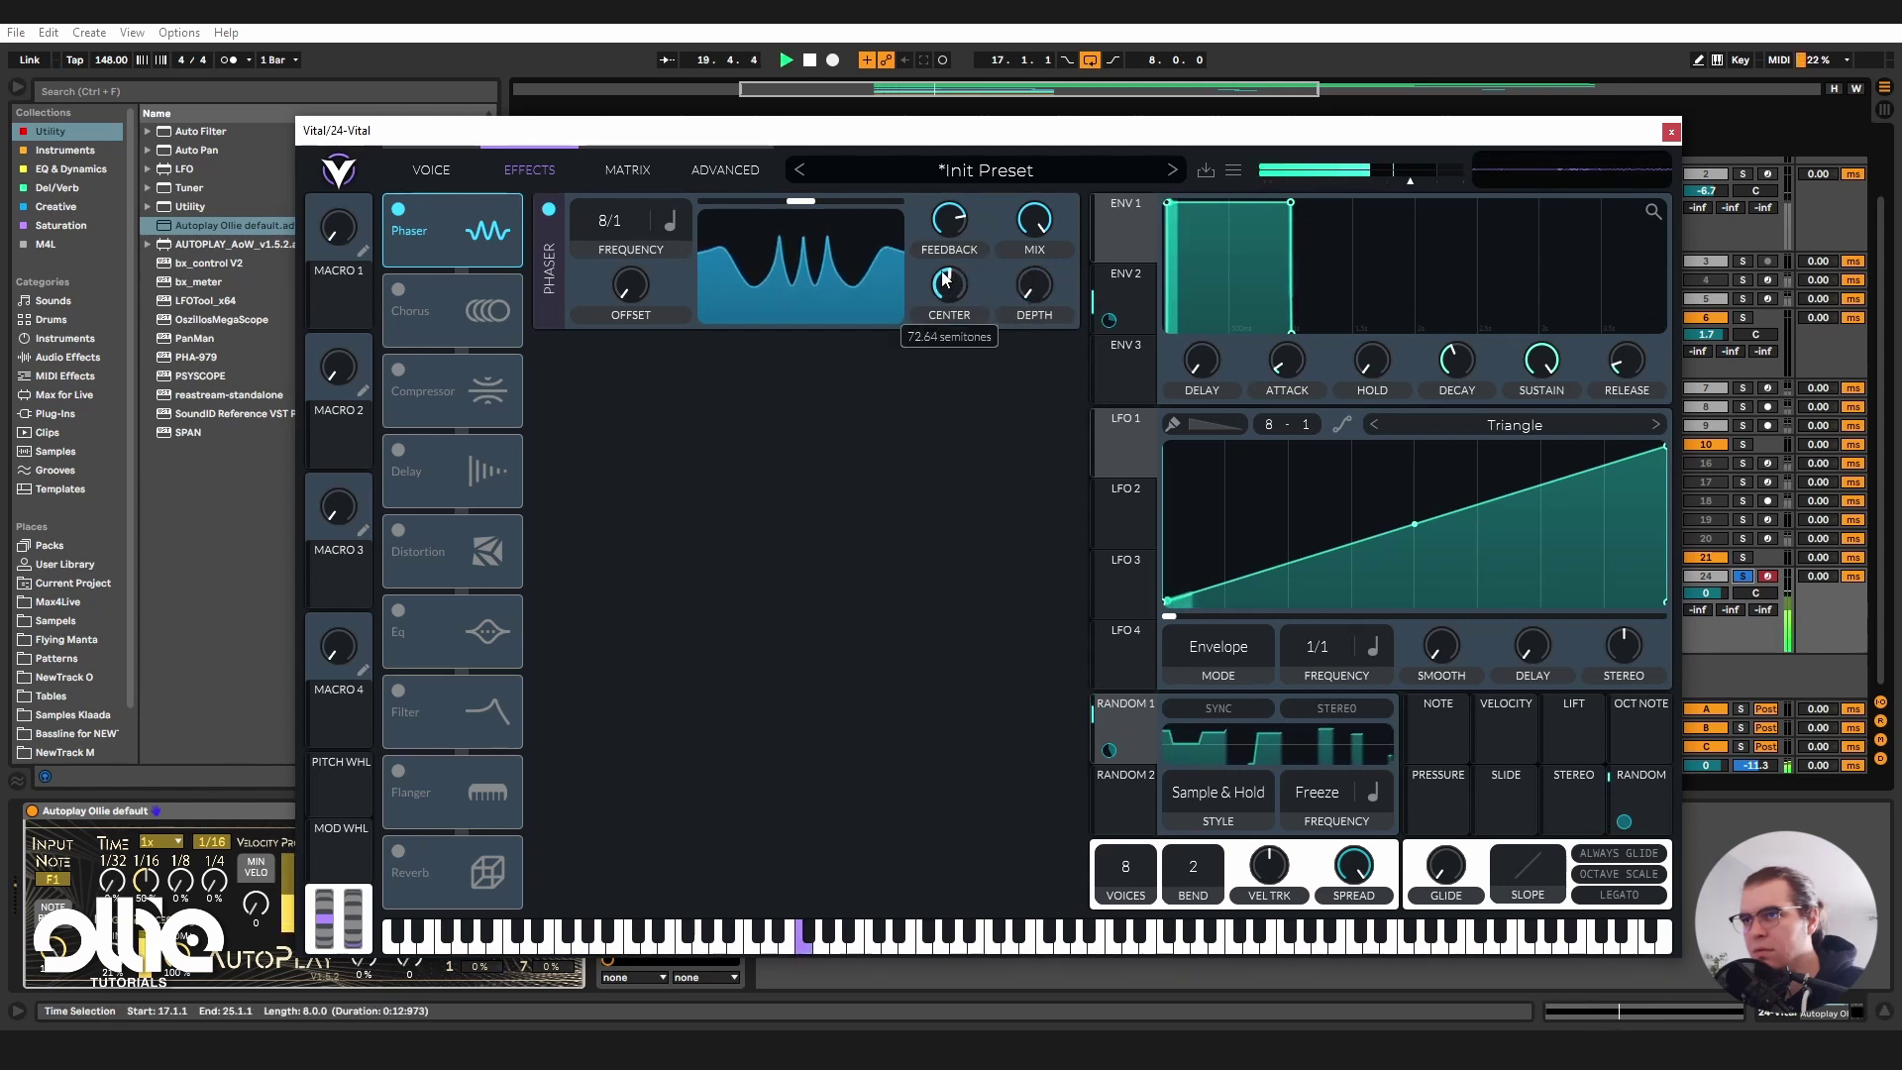
mouse_move(948, 231)
key(space)
click(399, 209)
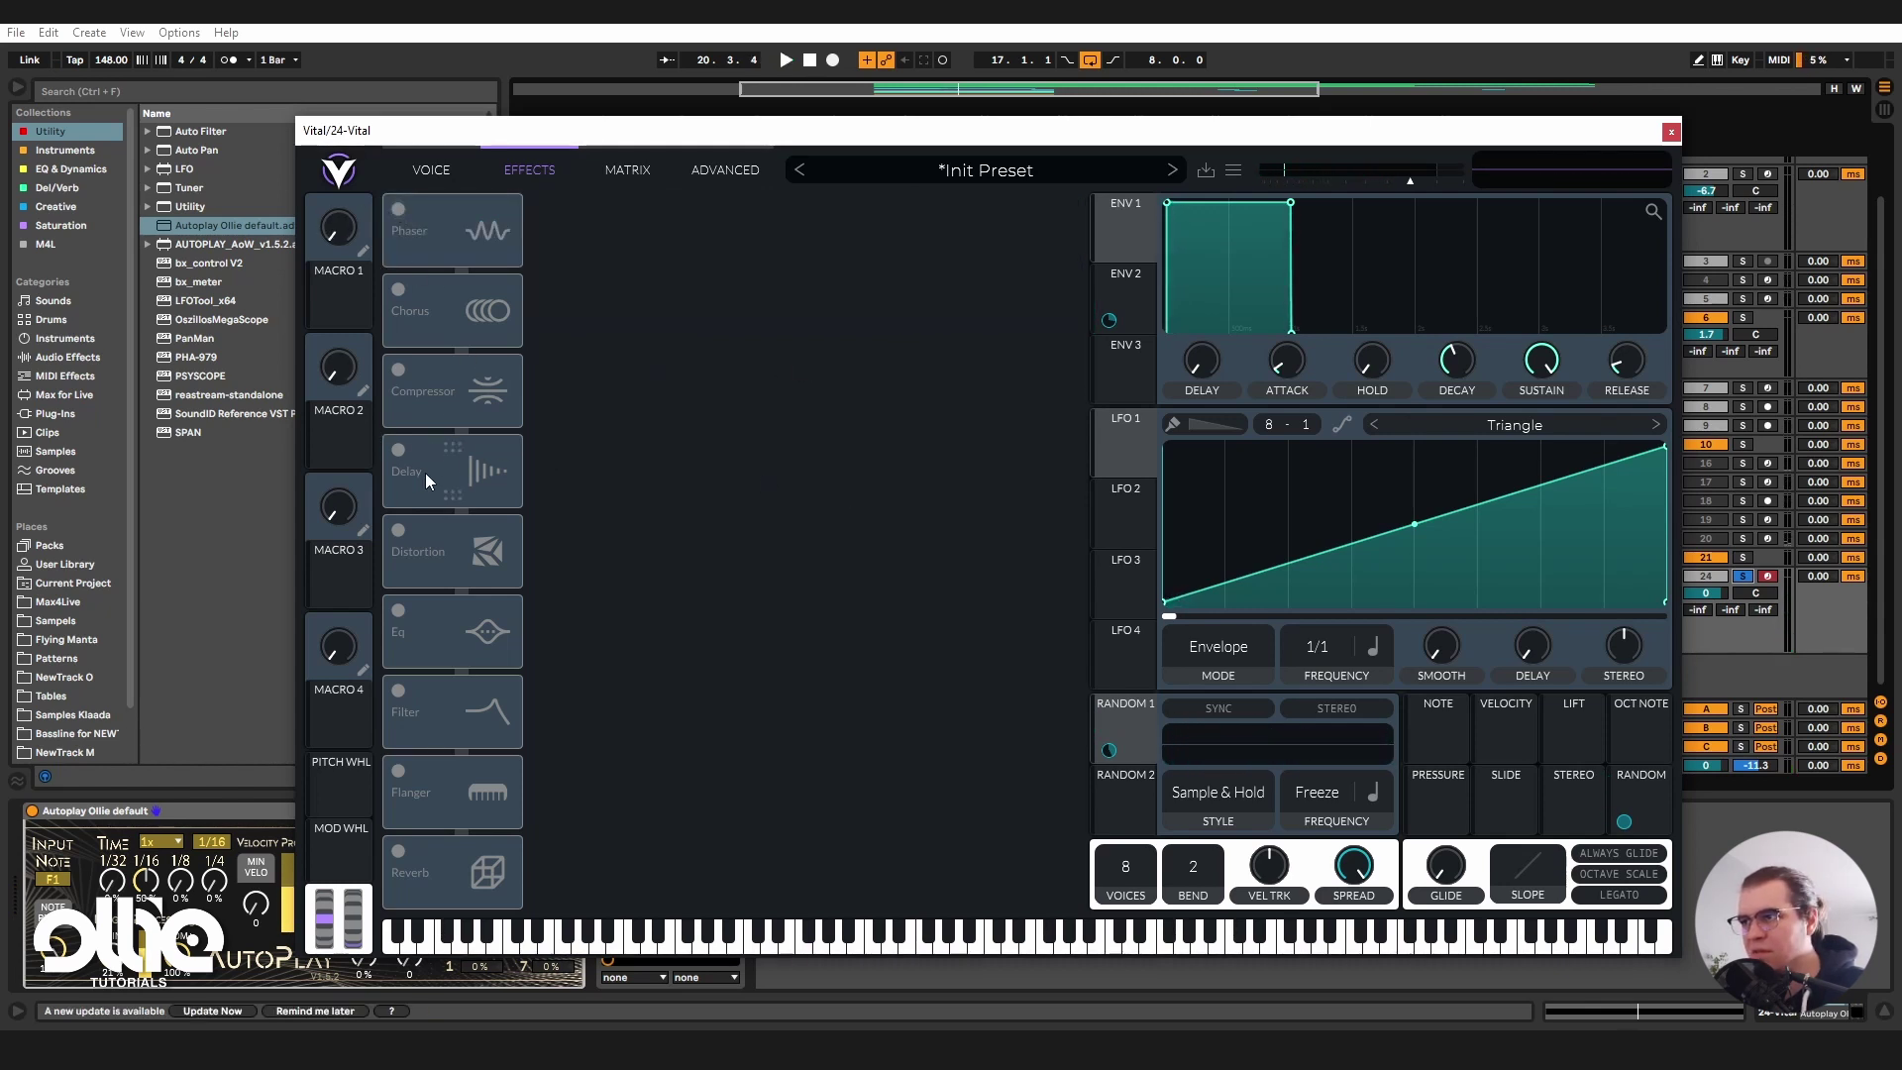
Enable the delay effect in Ping Pong mode with both 1/8 times set to Tempo Dotted.
click(401, 449)
click(686, 301)
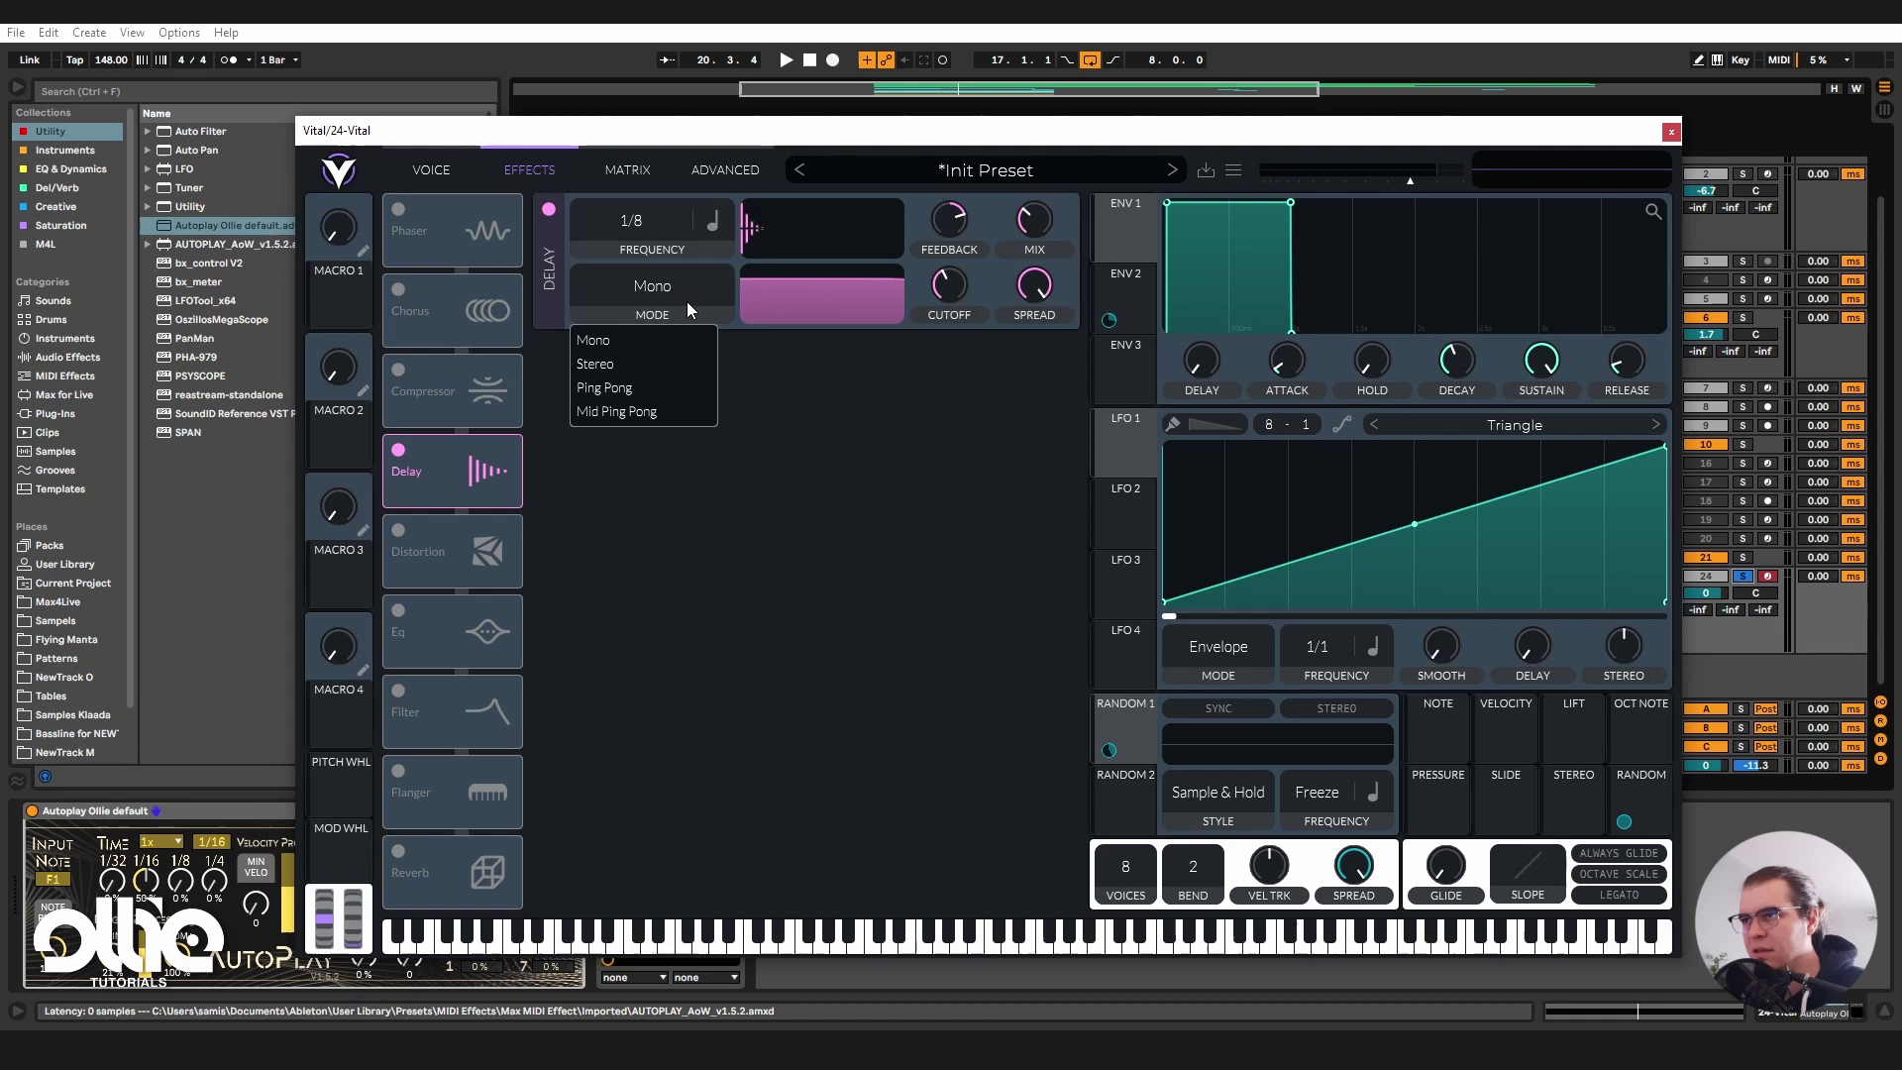
click(632, 386)
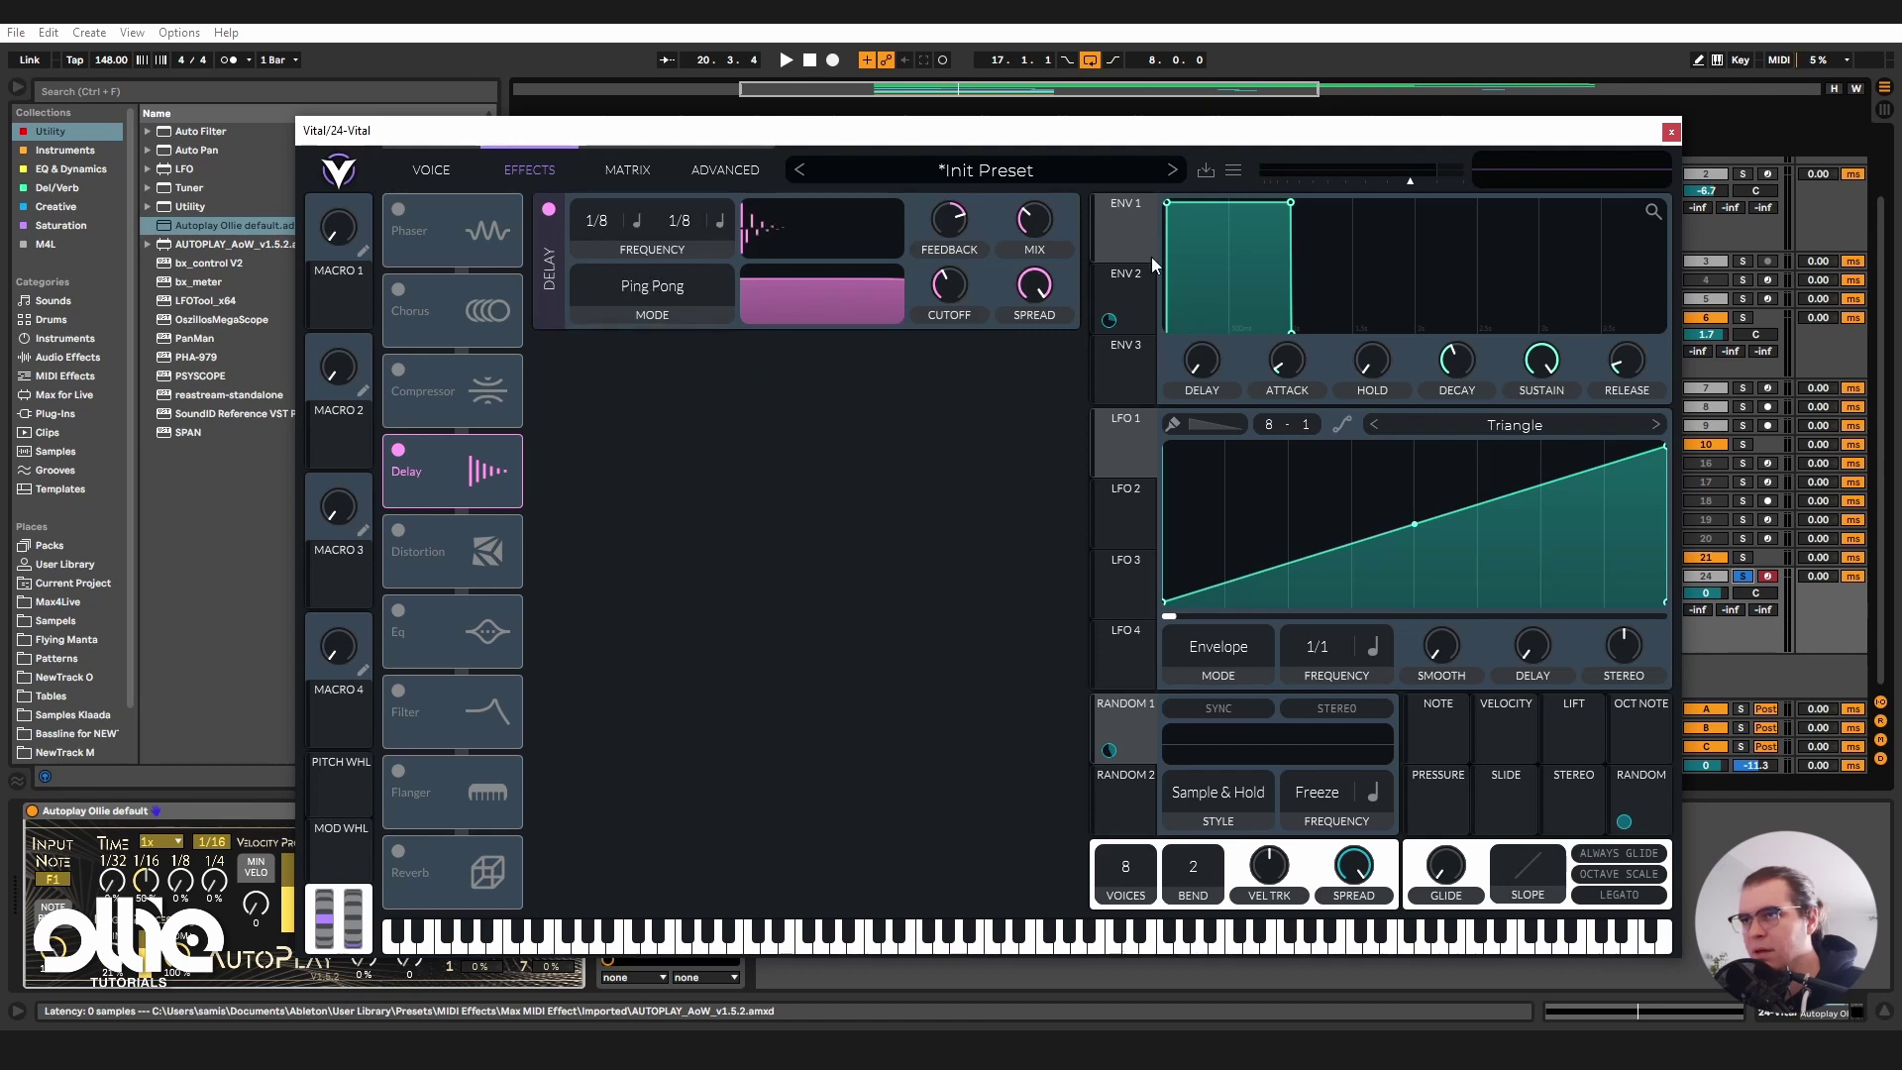
click(730, 218)
click(758, 298)
click(635, 222)
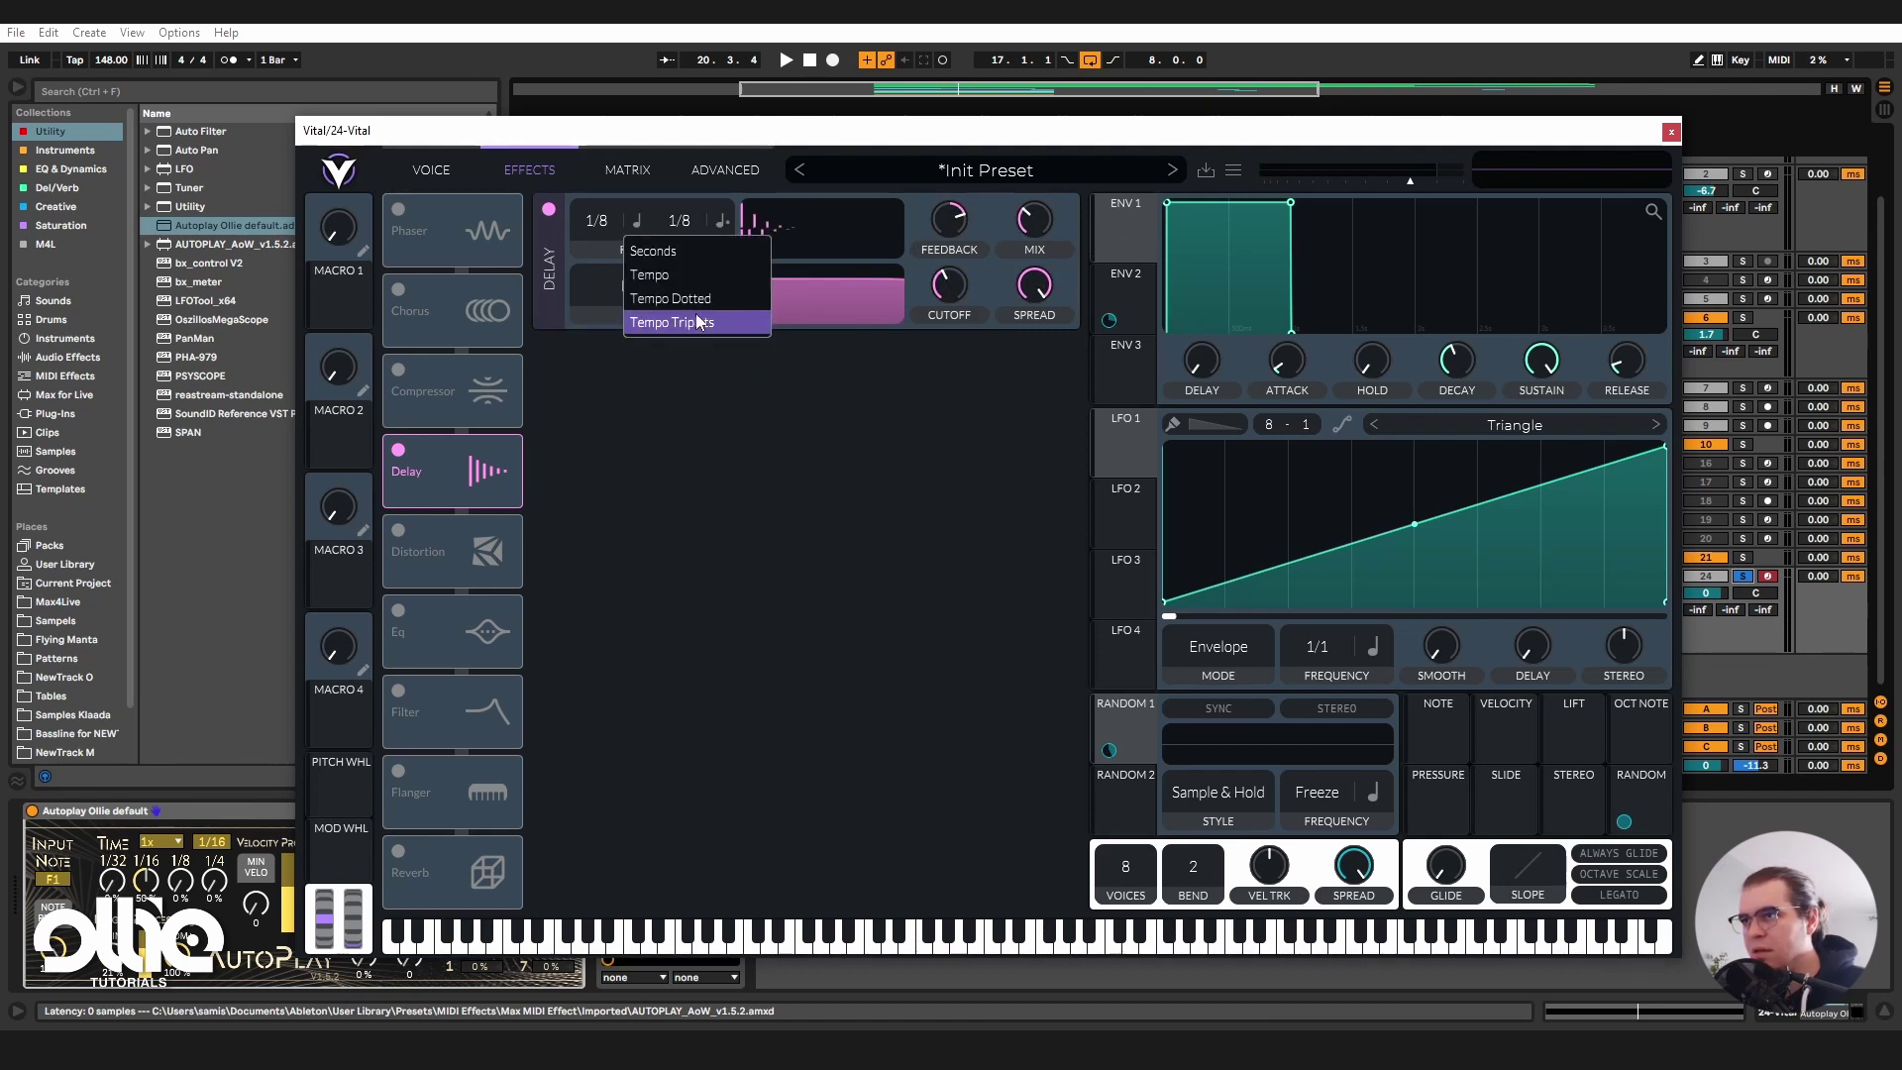
click(674, 297)
Narrow the delay's filter spread to about 0.235 and fine-tune its cutoff during playback.
key(space)
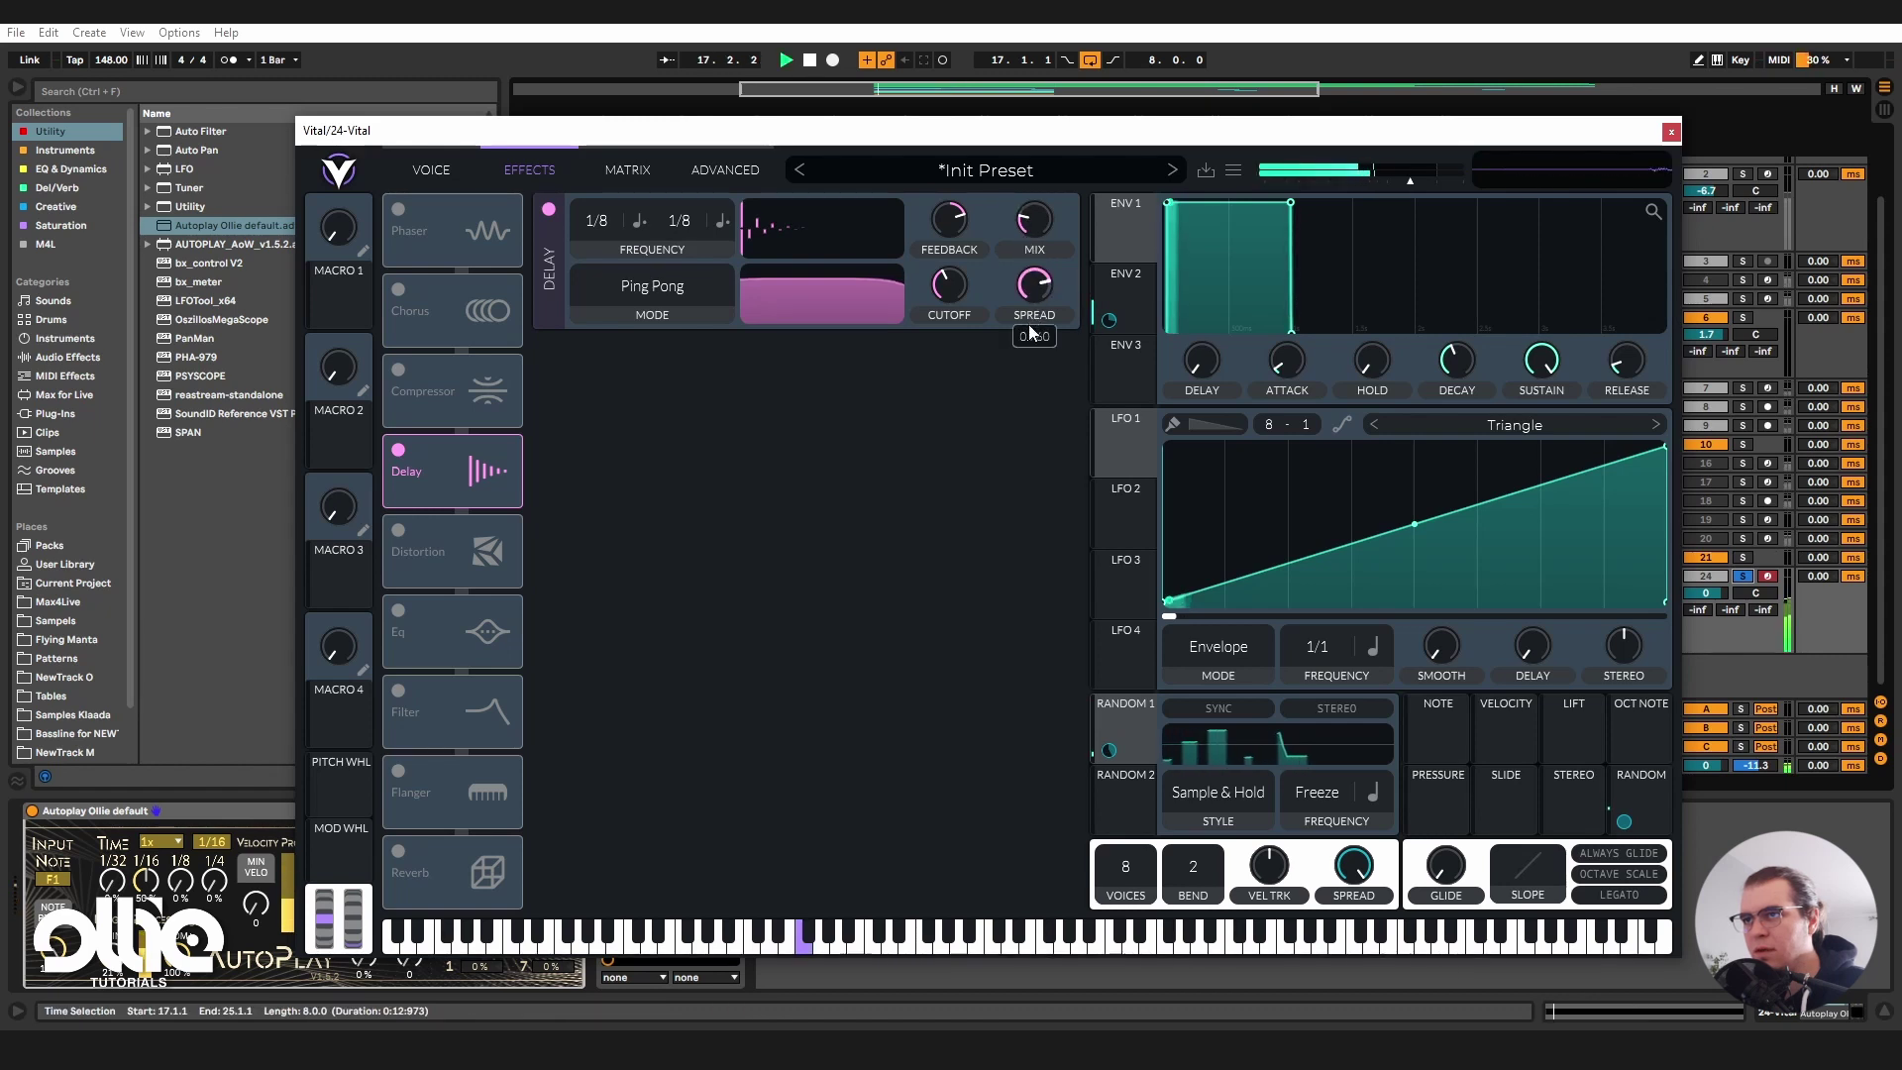
drag(1035, 284, 1009, 380)
drag(954, 299, 960, 287)
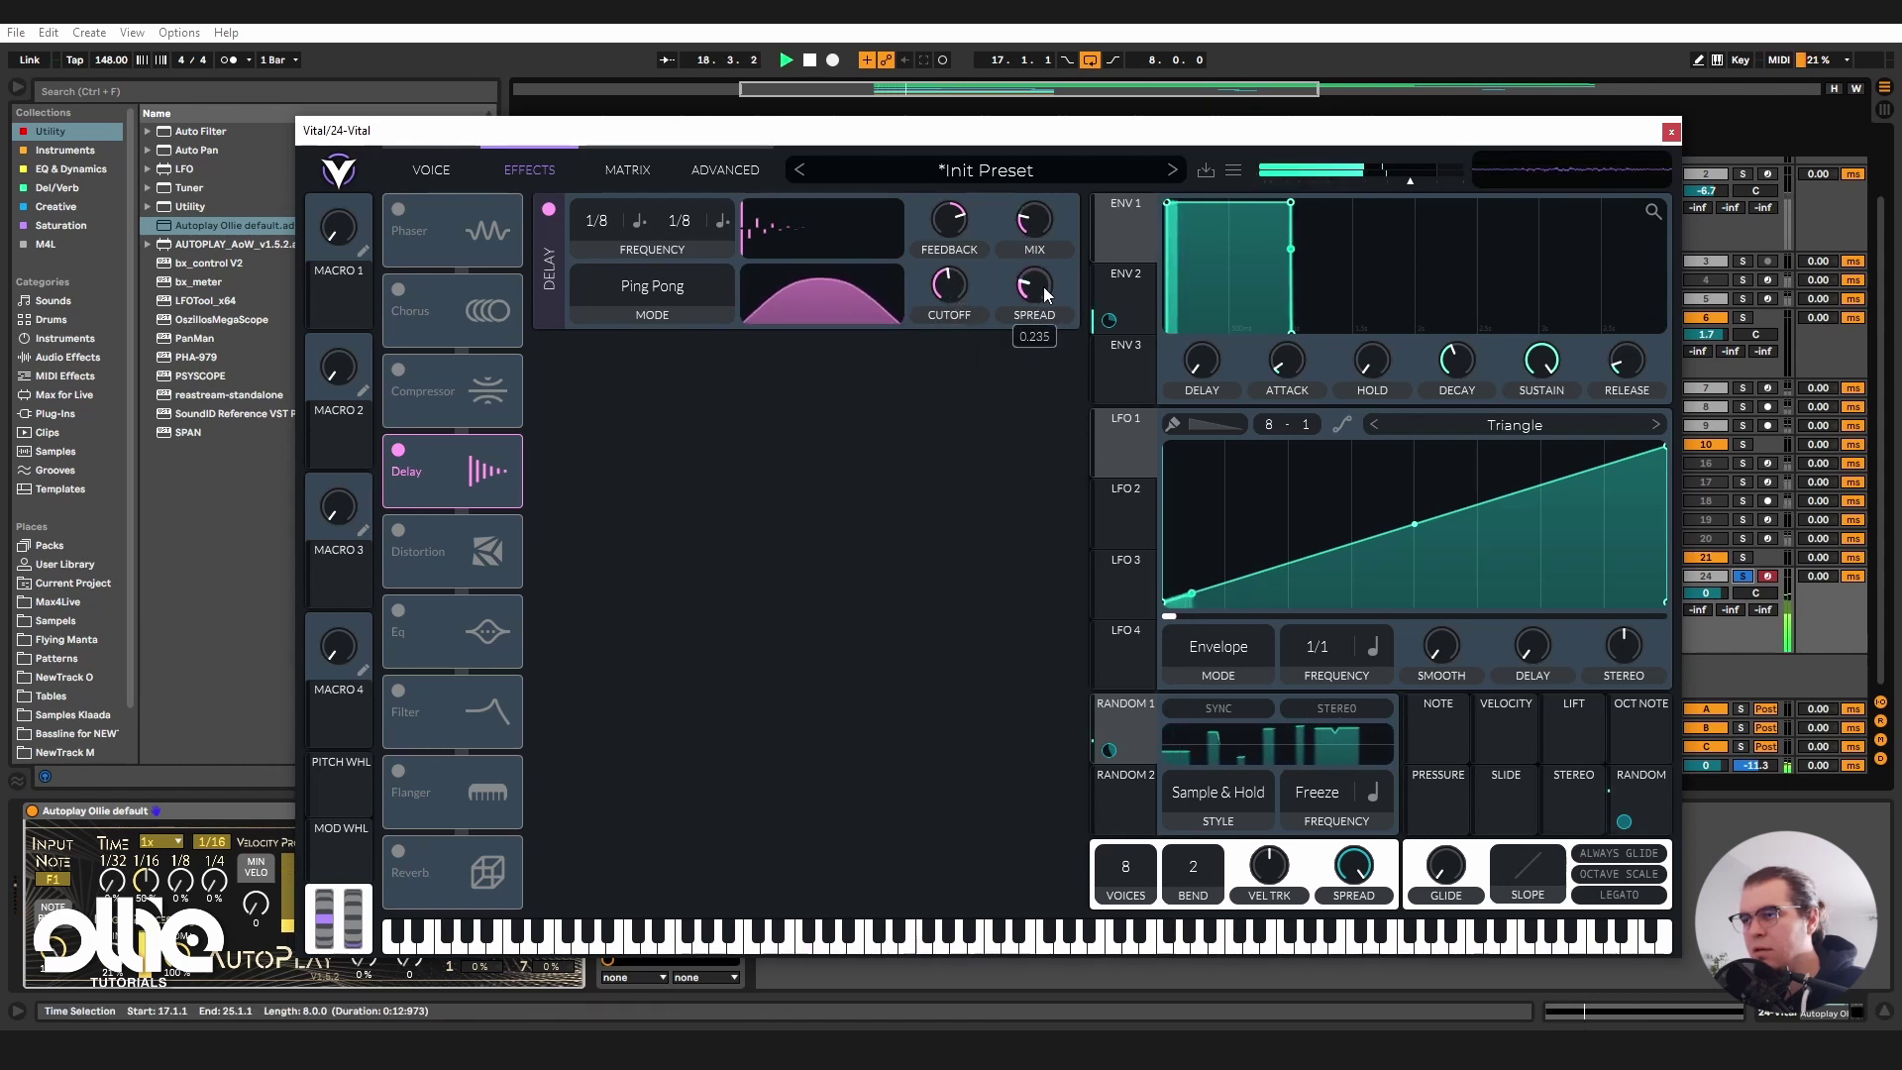
key(space)
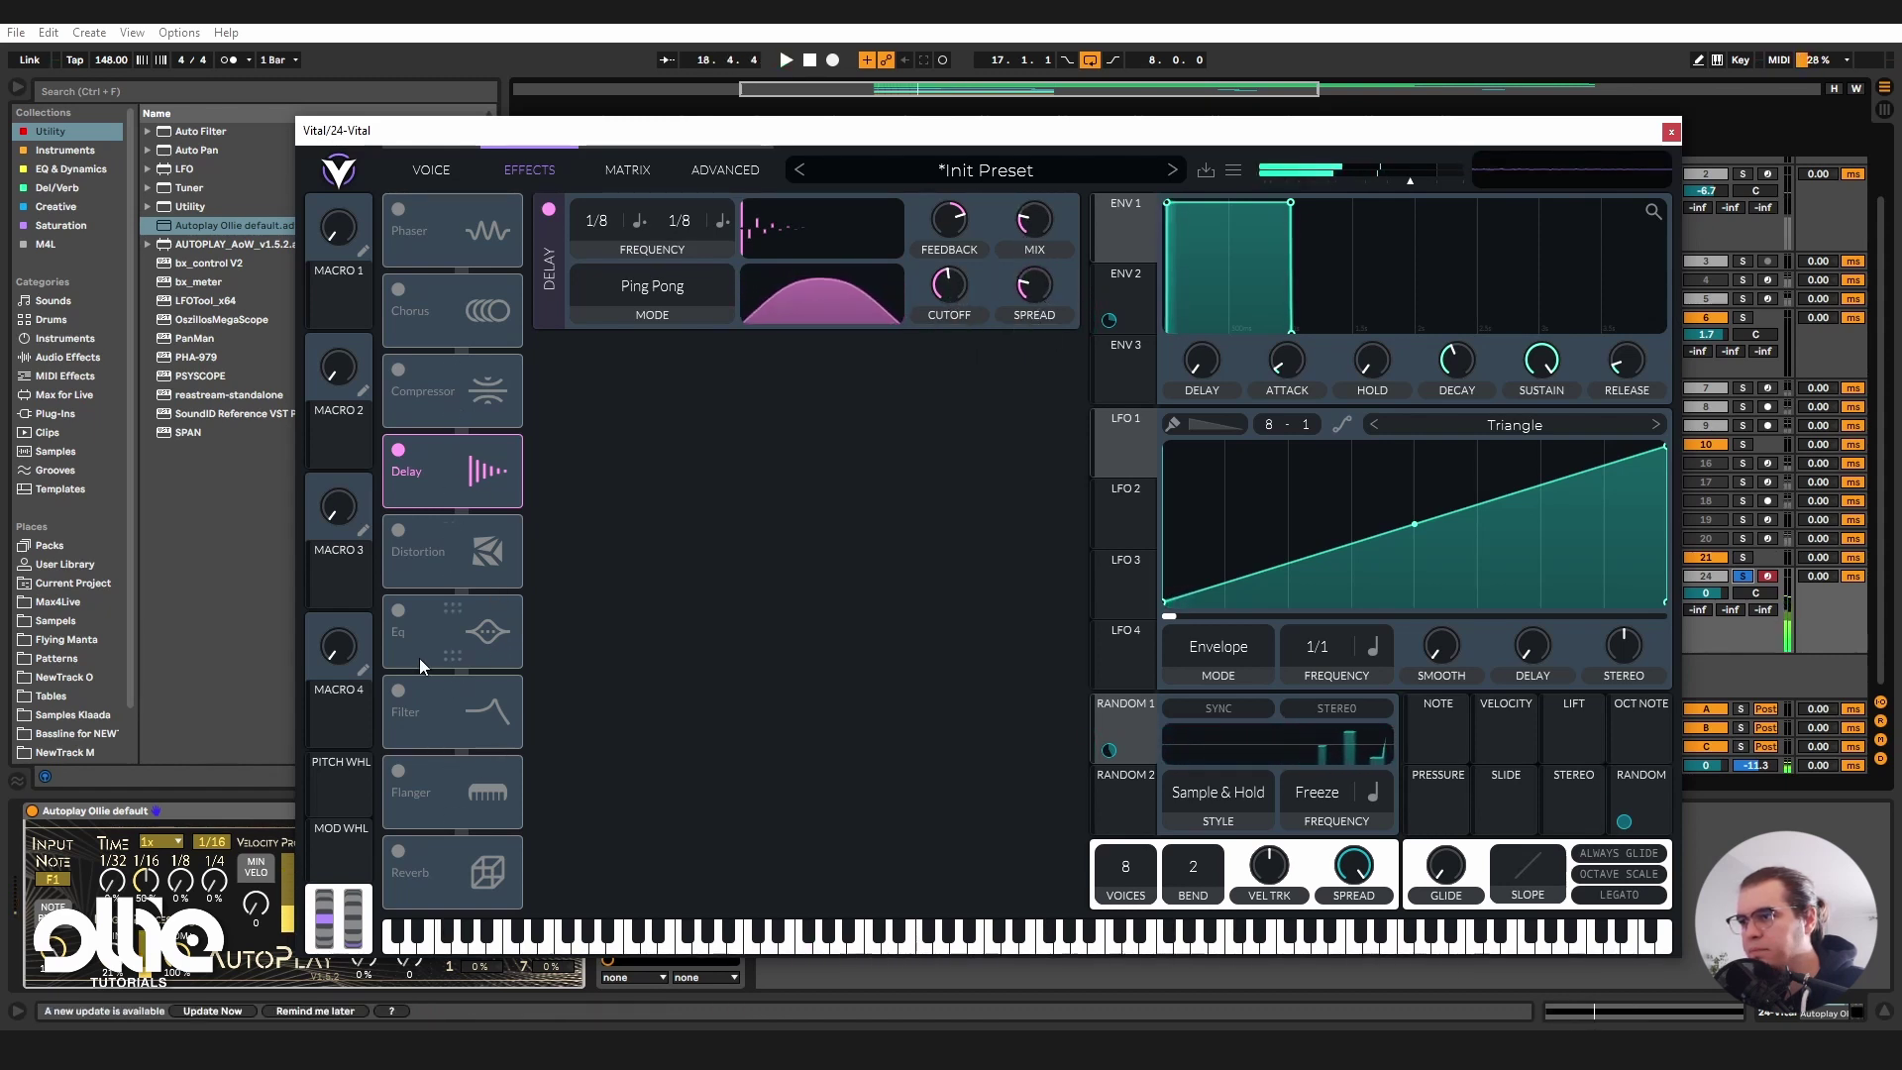
Enable the EQ at the start of the effects chain and reduce its high shelf gain, auditioning the result.
click(399, 611)
drag(946, 263, 1009, 282)
key(space)
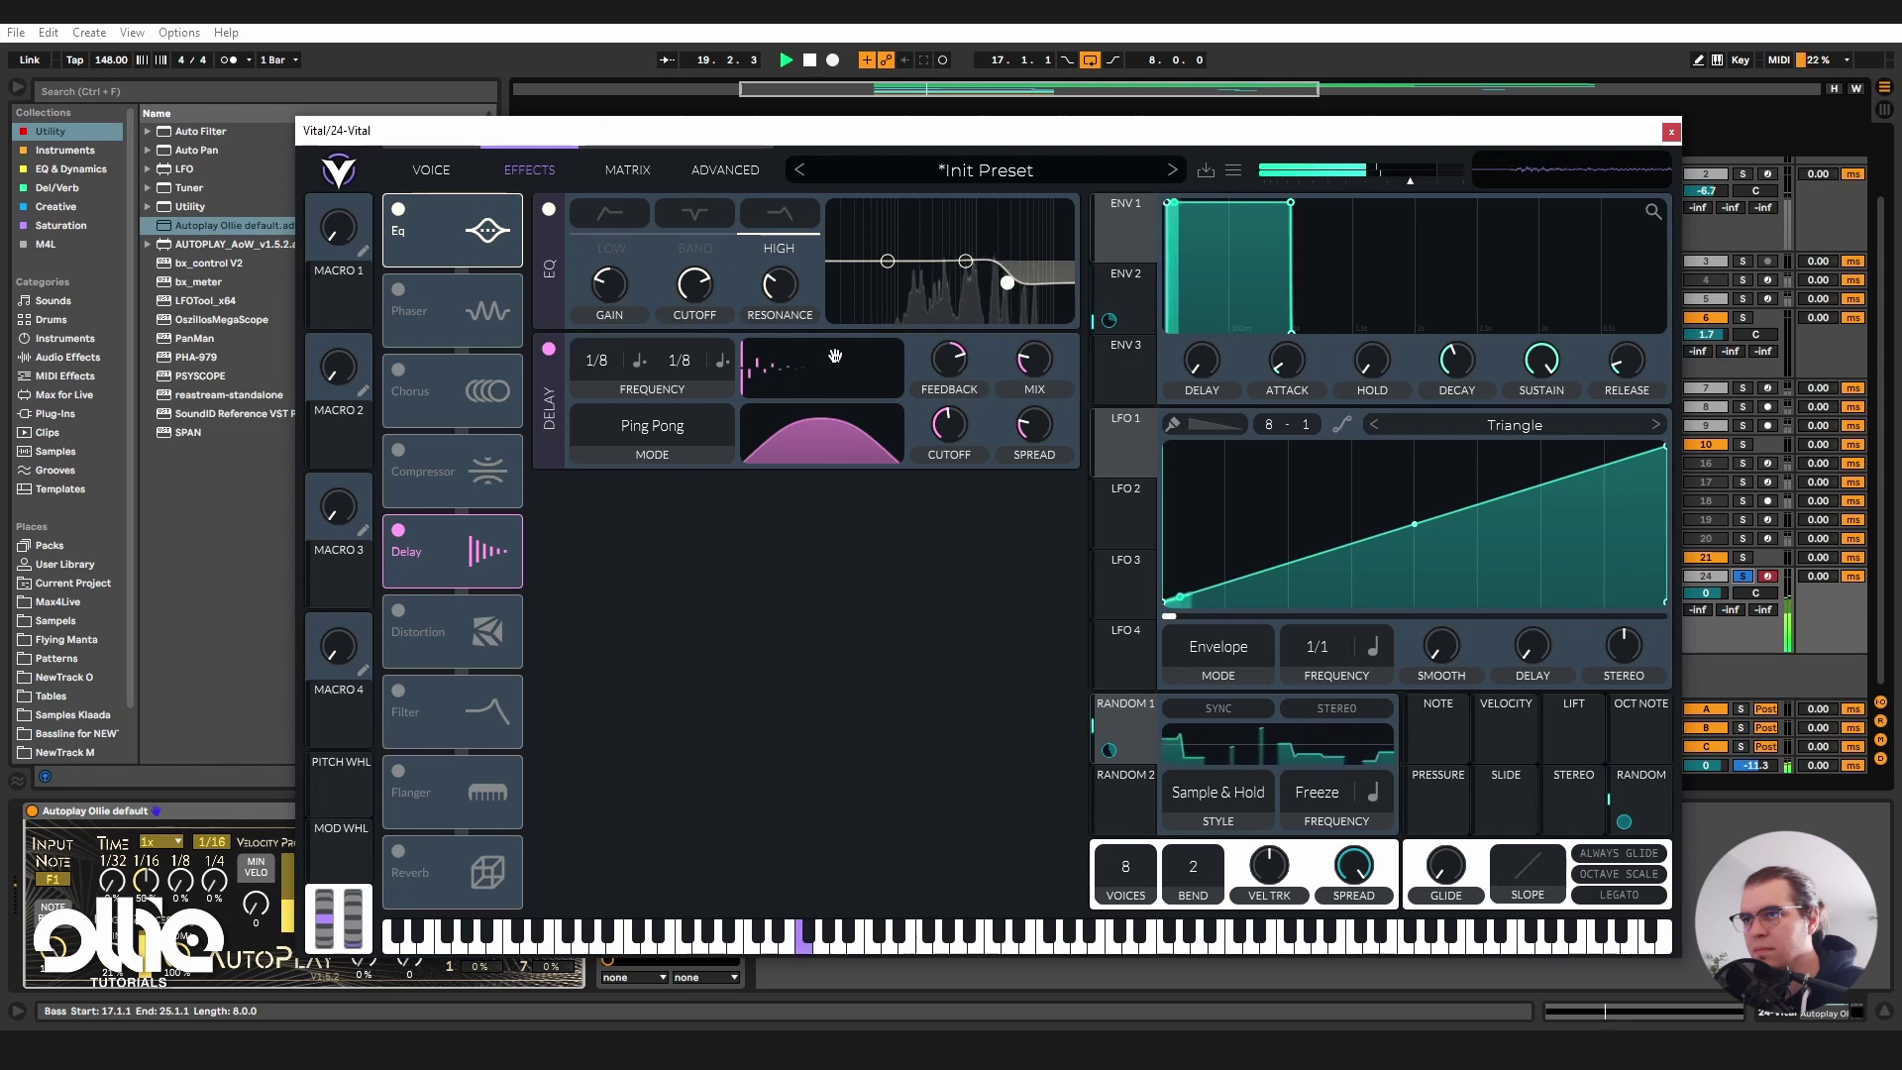
key(space)
Enable Filter 2 with Filter 1 routed into it and raise its cutoff while the sequence plays.
click(431, 170)
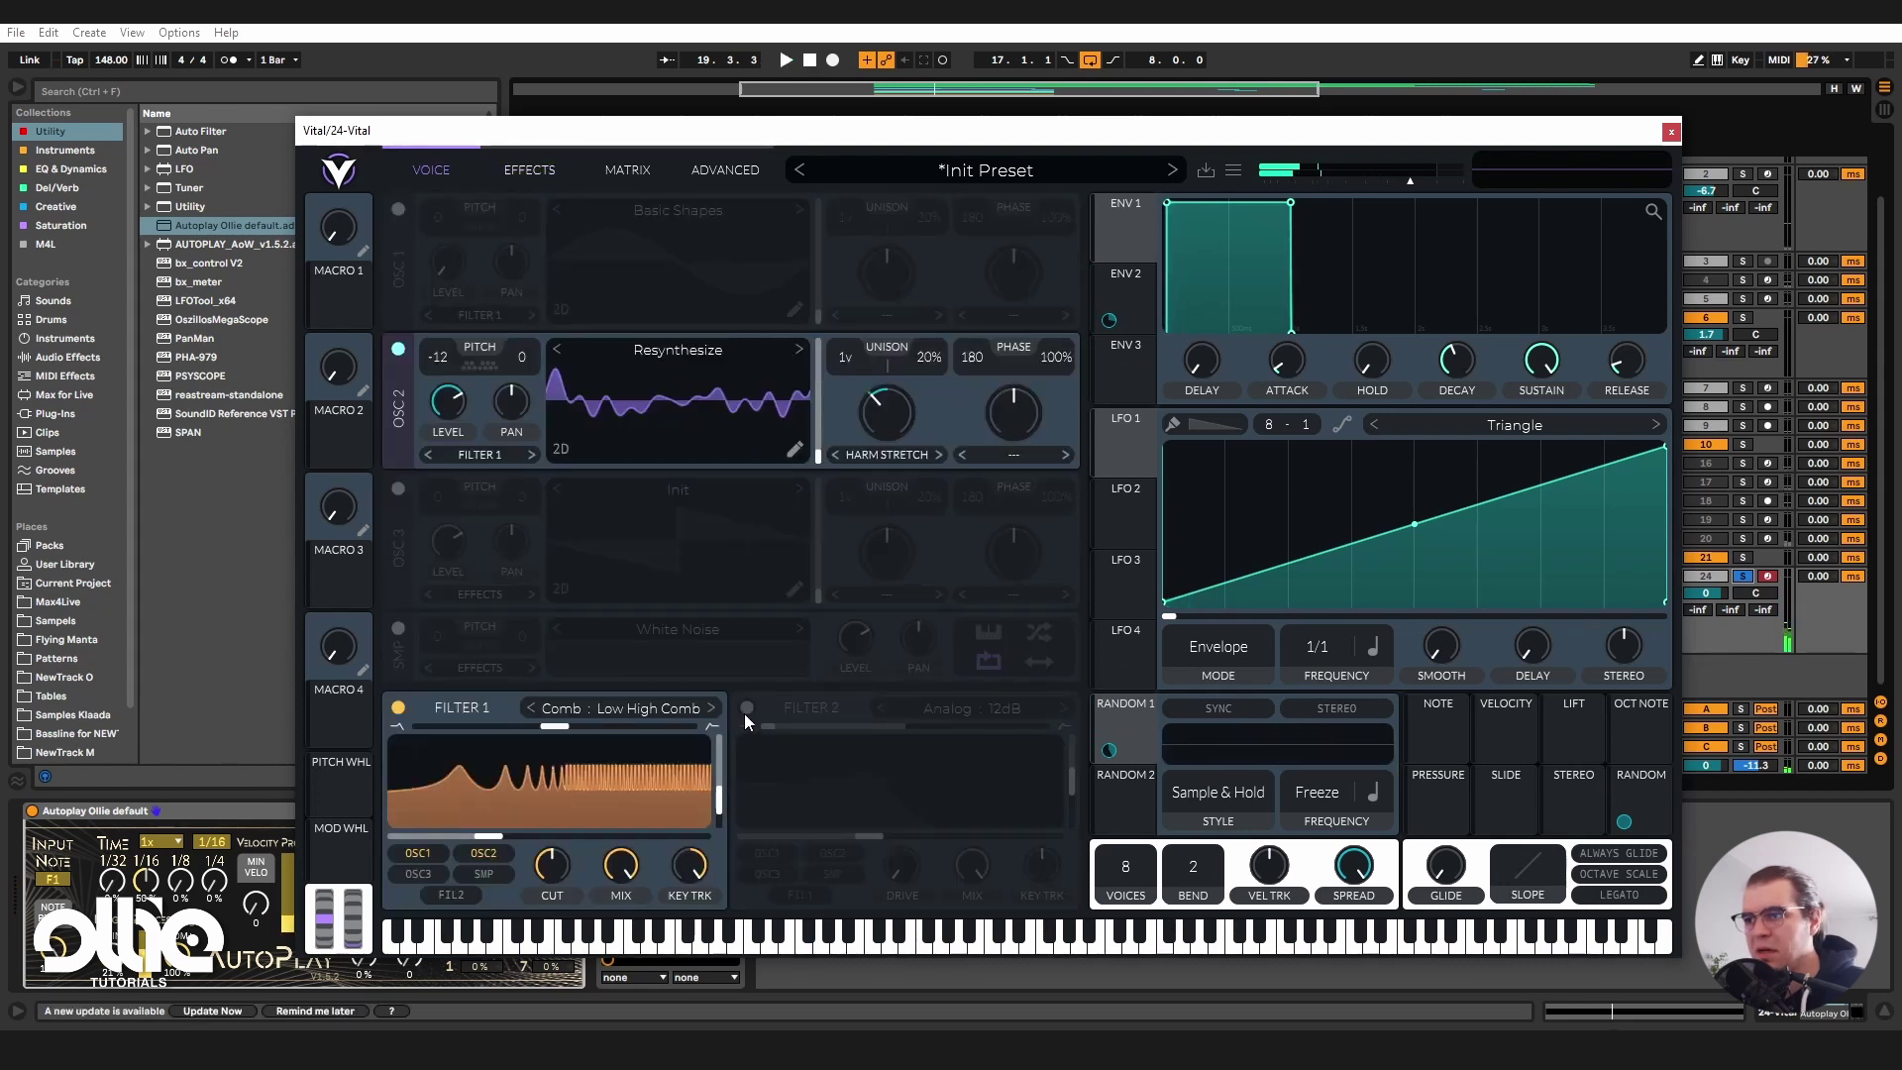
click(747, 708)
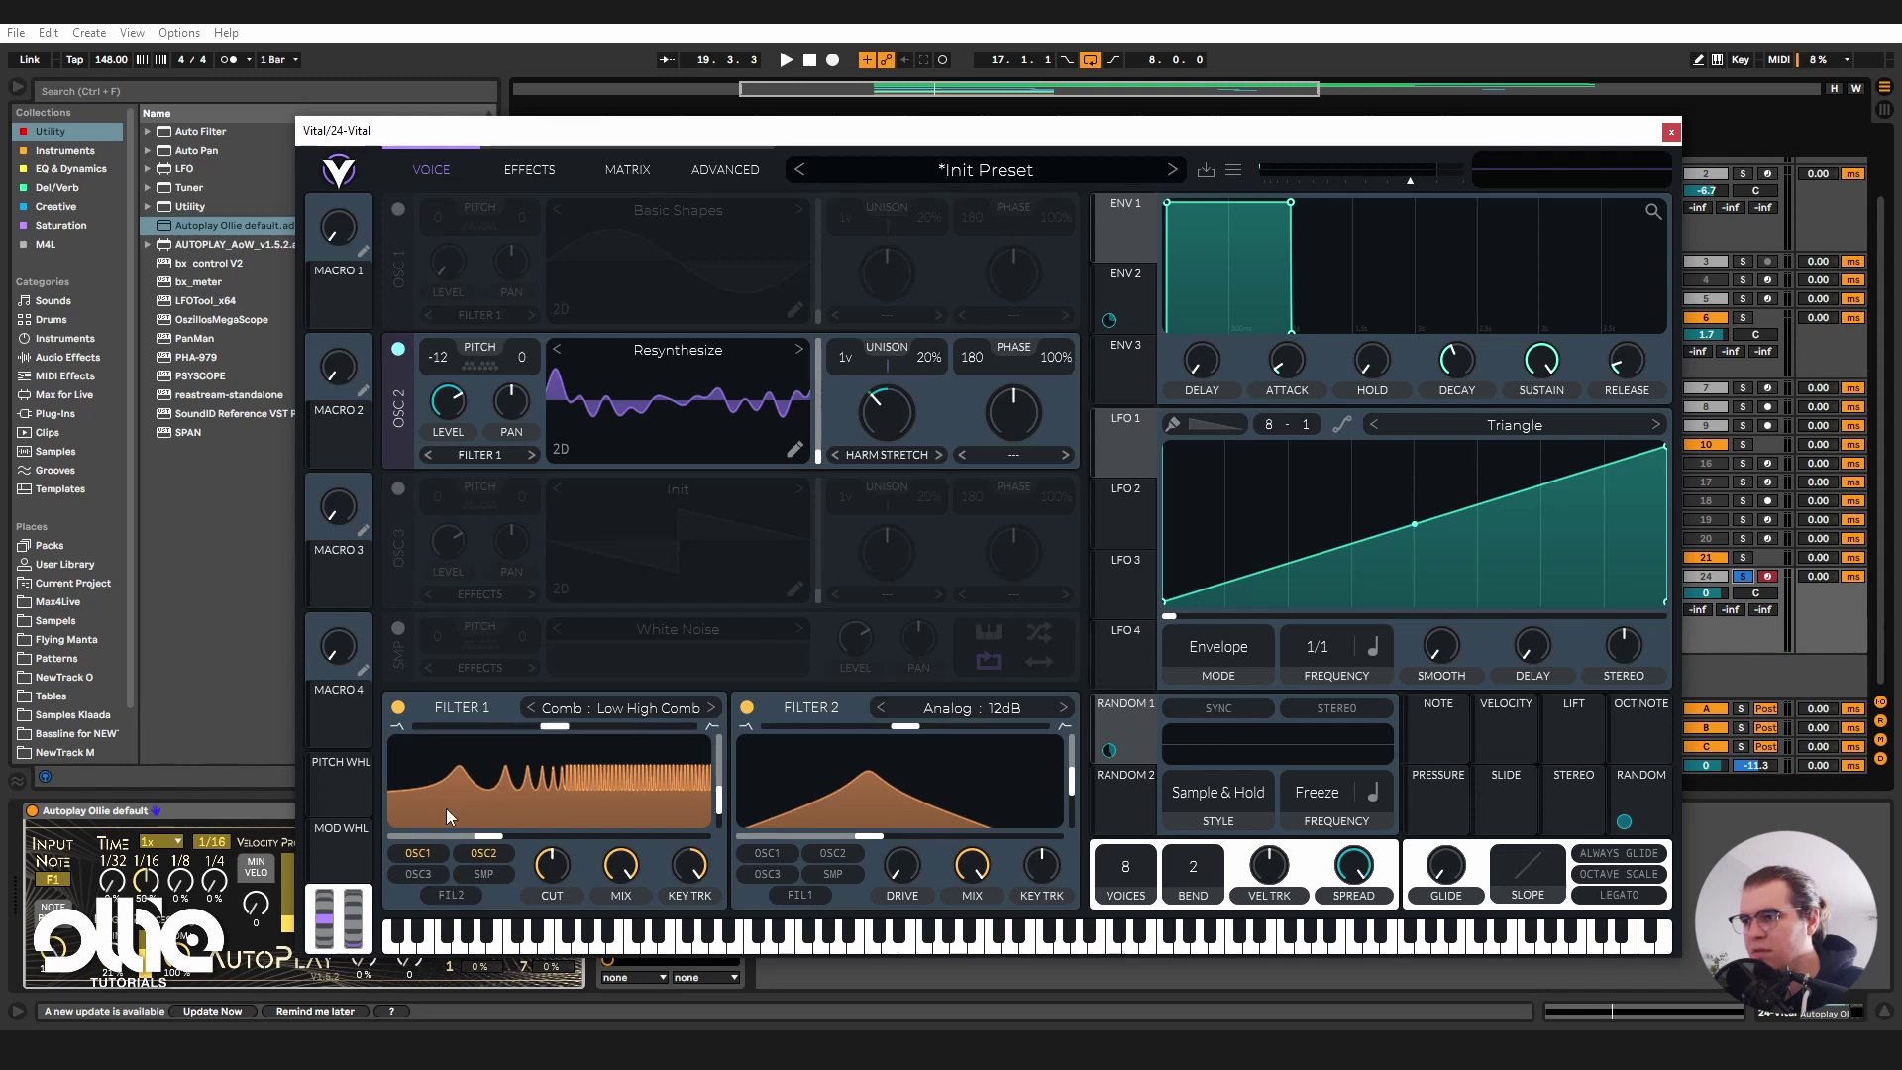
key(space)
drag(869, 836, 998, 836)
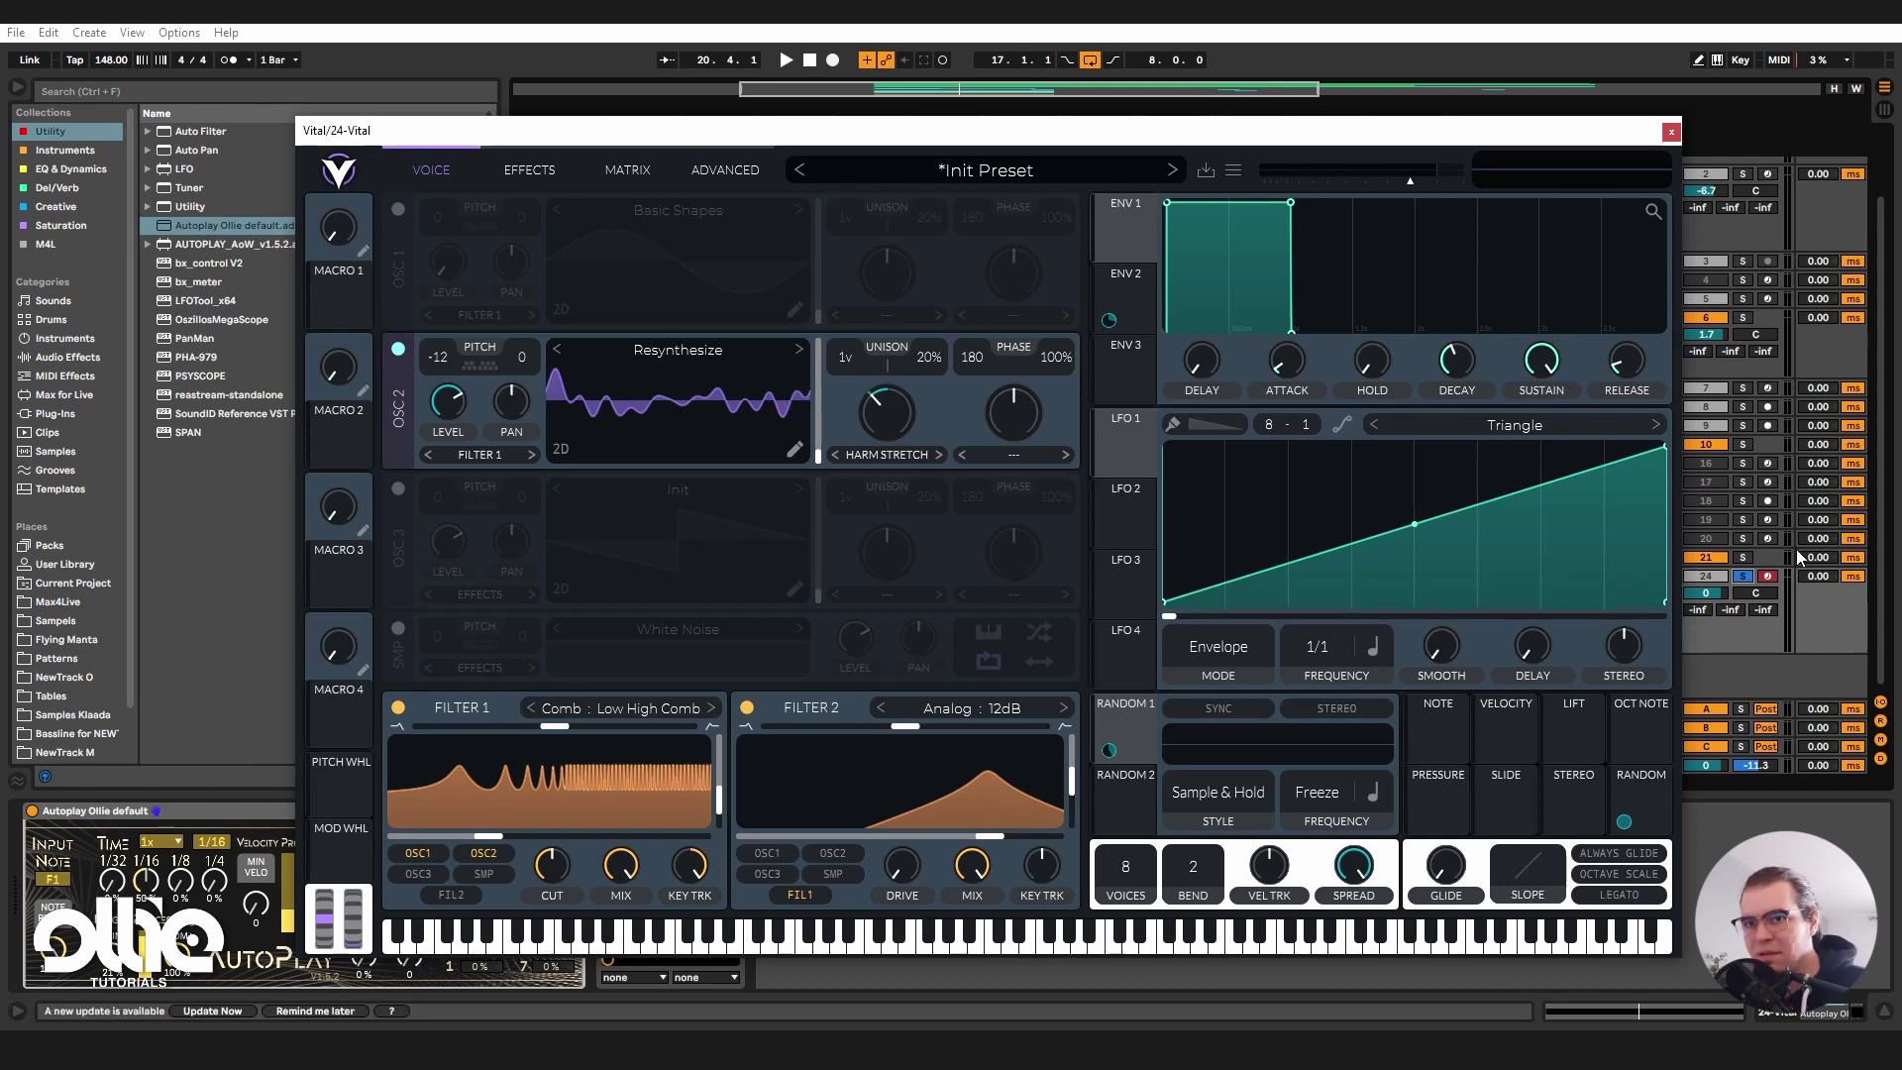
Unsolo the synth track, set its volume to -2.2 dB, and lower Filter 2's cutoff while auditioning the full mix.
drag(1710, 592, 1731, 585)
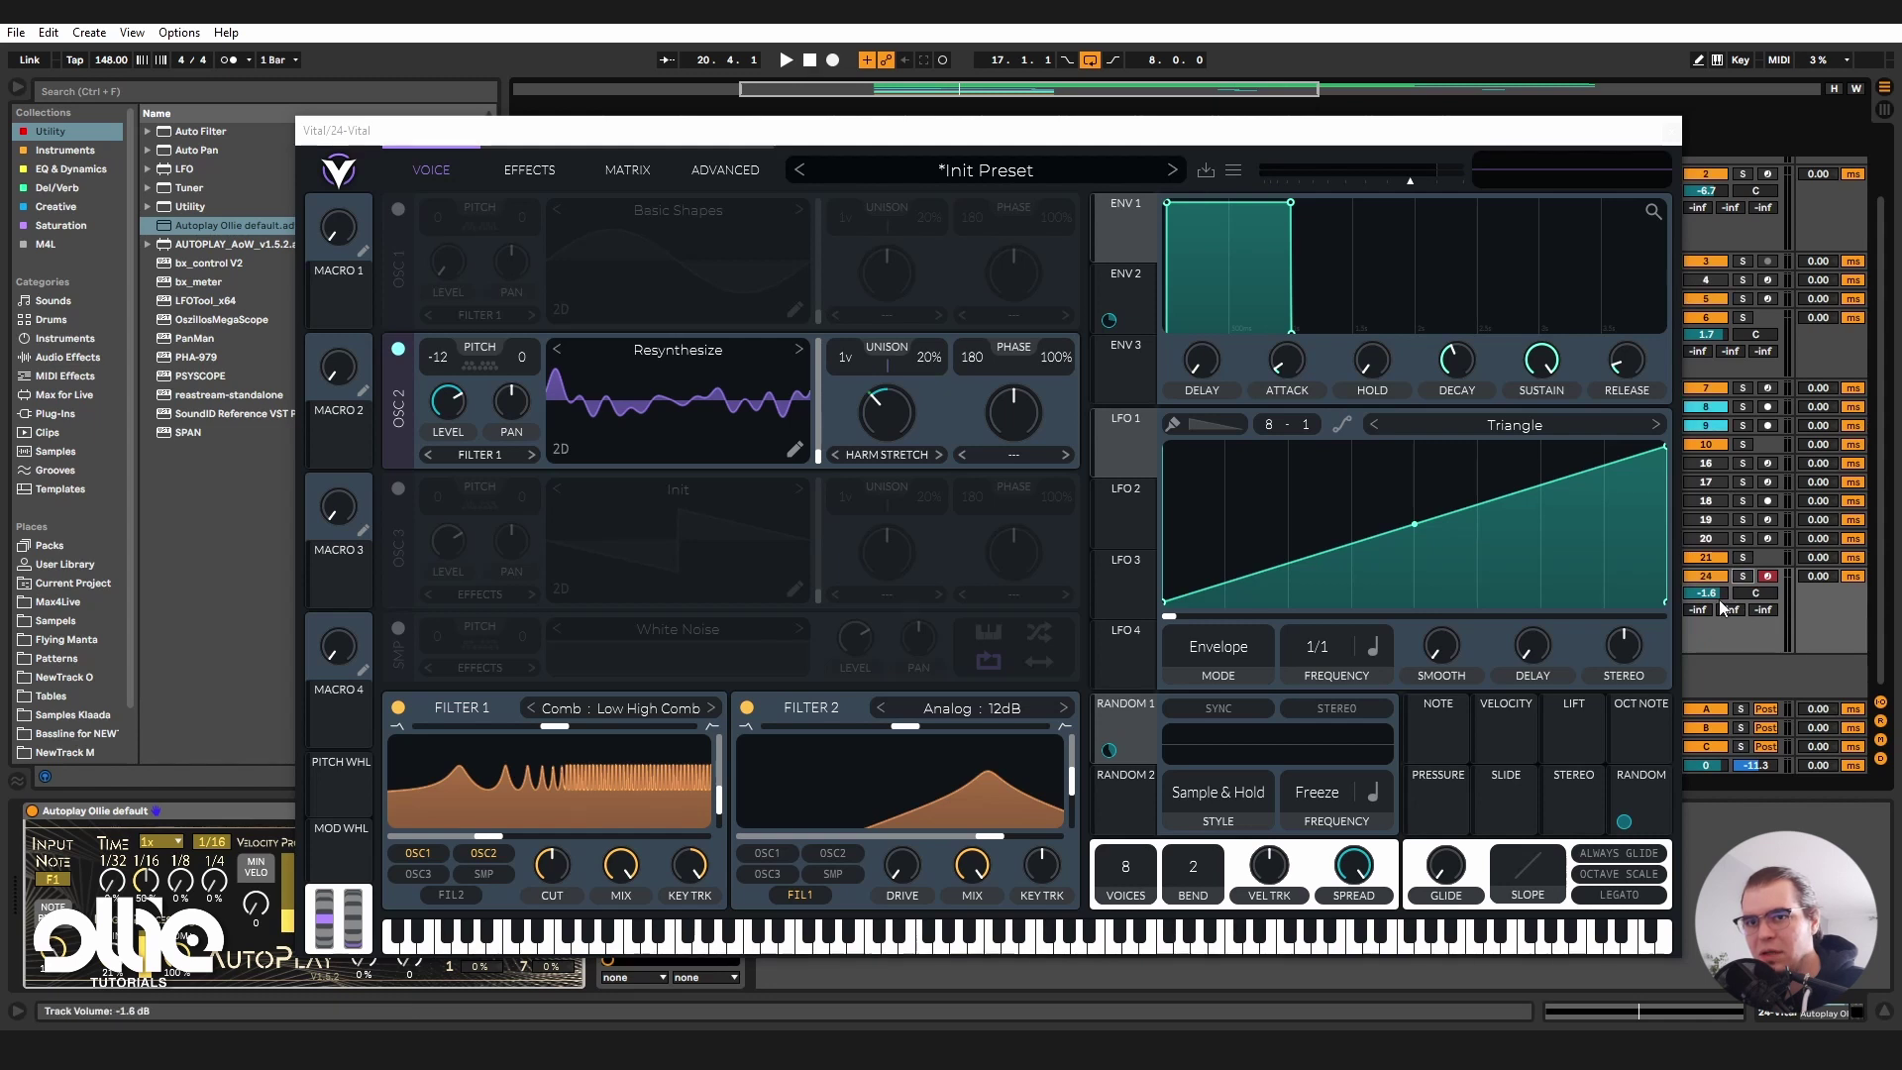
key(space)
drag(990, 838, 895, 837)
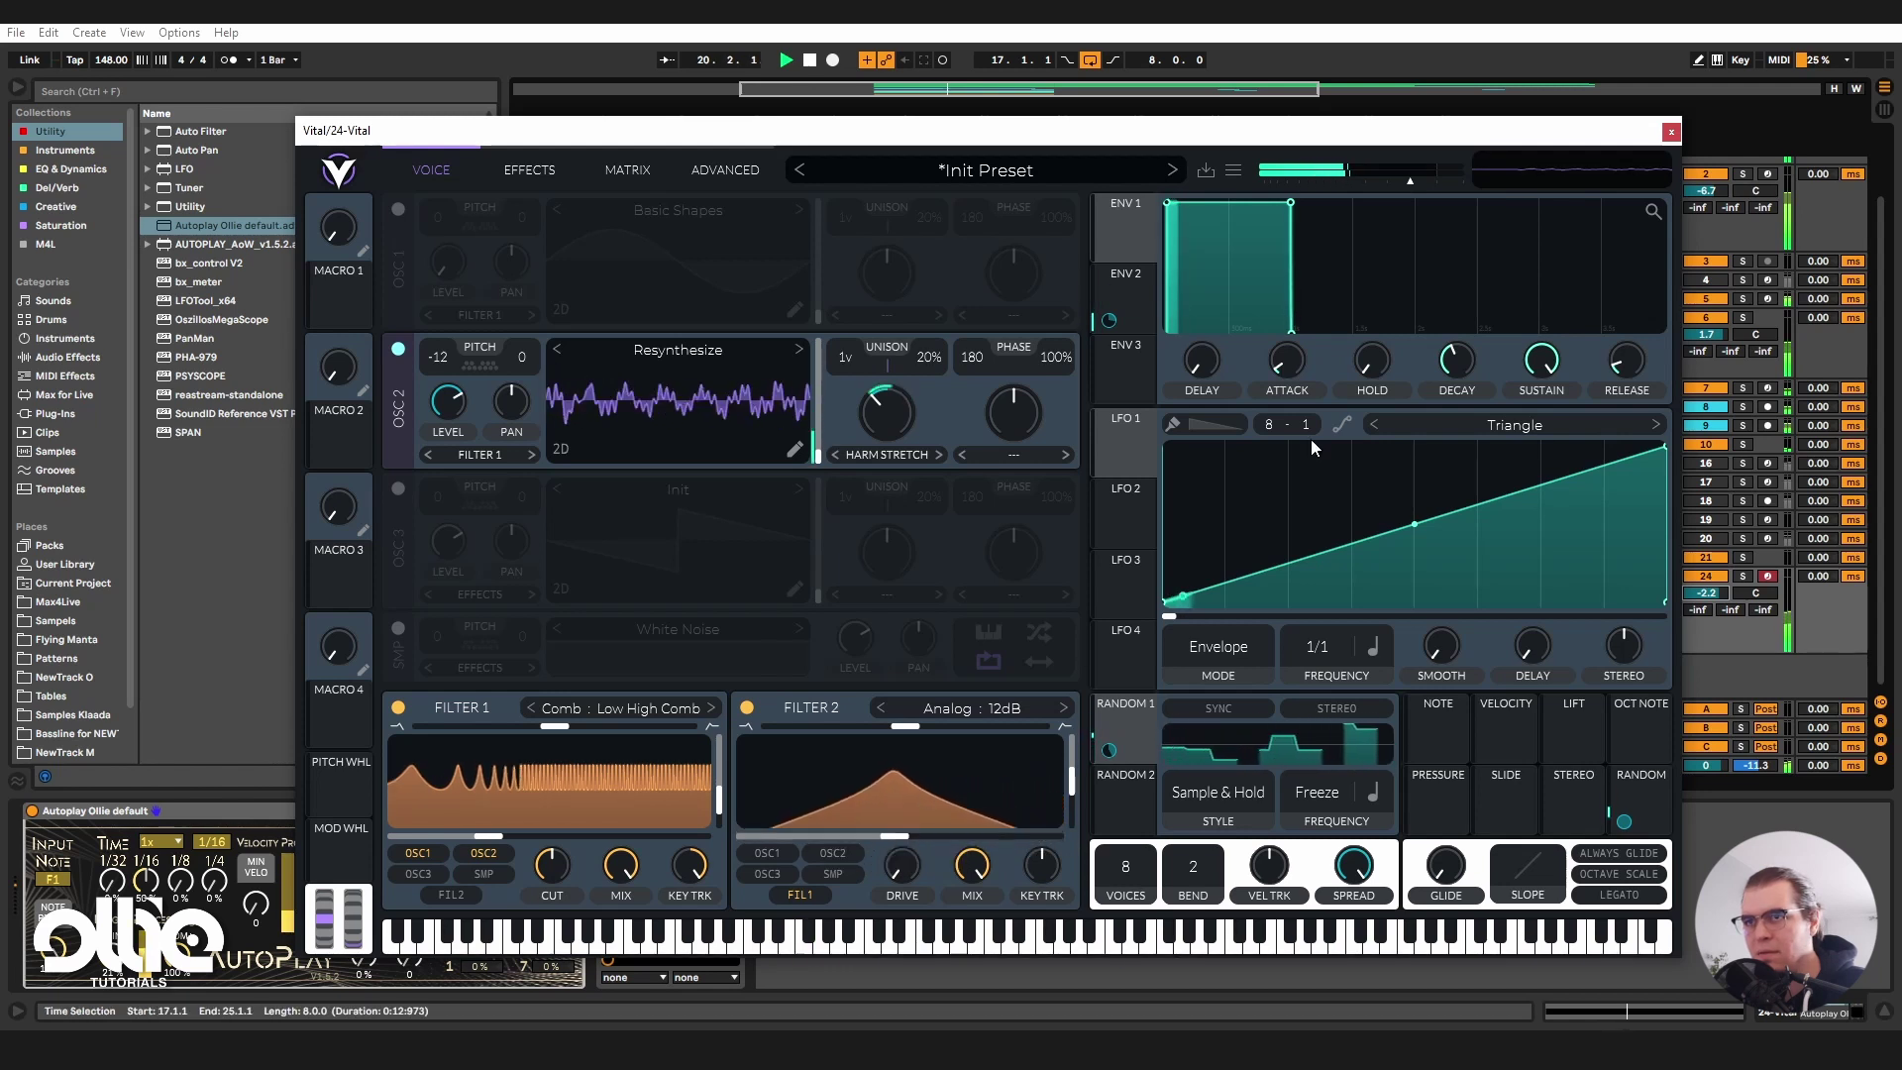
Raise the synth's master volume slightly and lower Filter 2's cutoff to about 3.9 semitones during playback.
drag(1407, 186, 1435, 189)
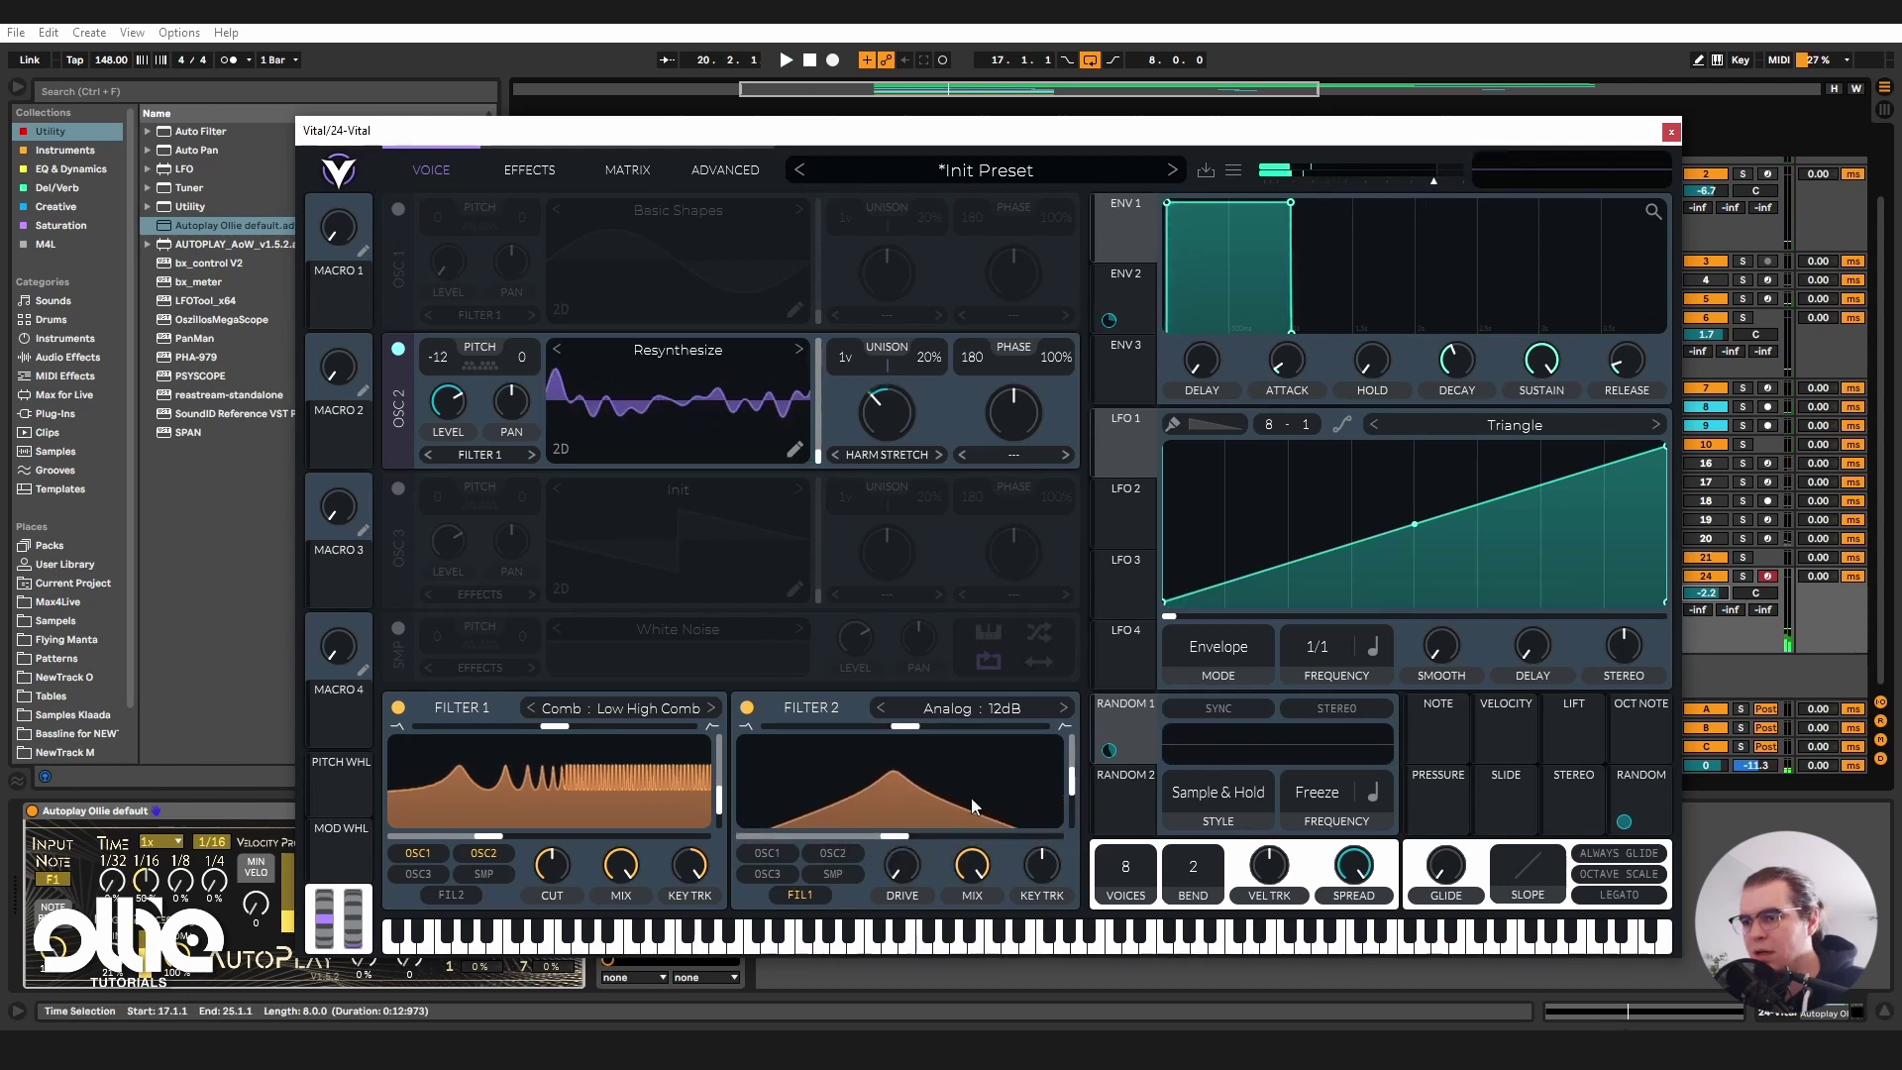
key(space)
mouse_move(897, 793)
mouse_down()
mouse_move(1031, 808)
mouse_move(876, 776)
mouse_move(977, 768)
mouse_move(907, 757)
mouse_up()
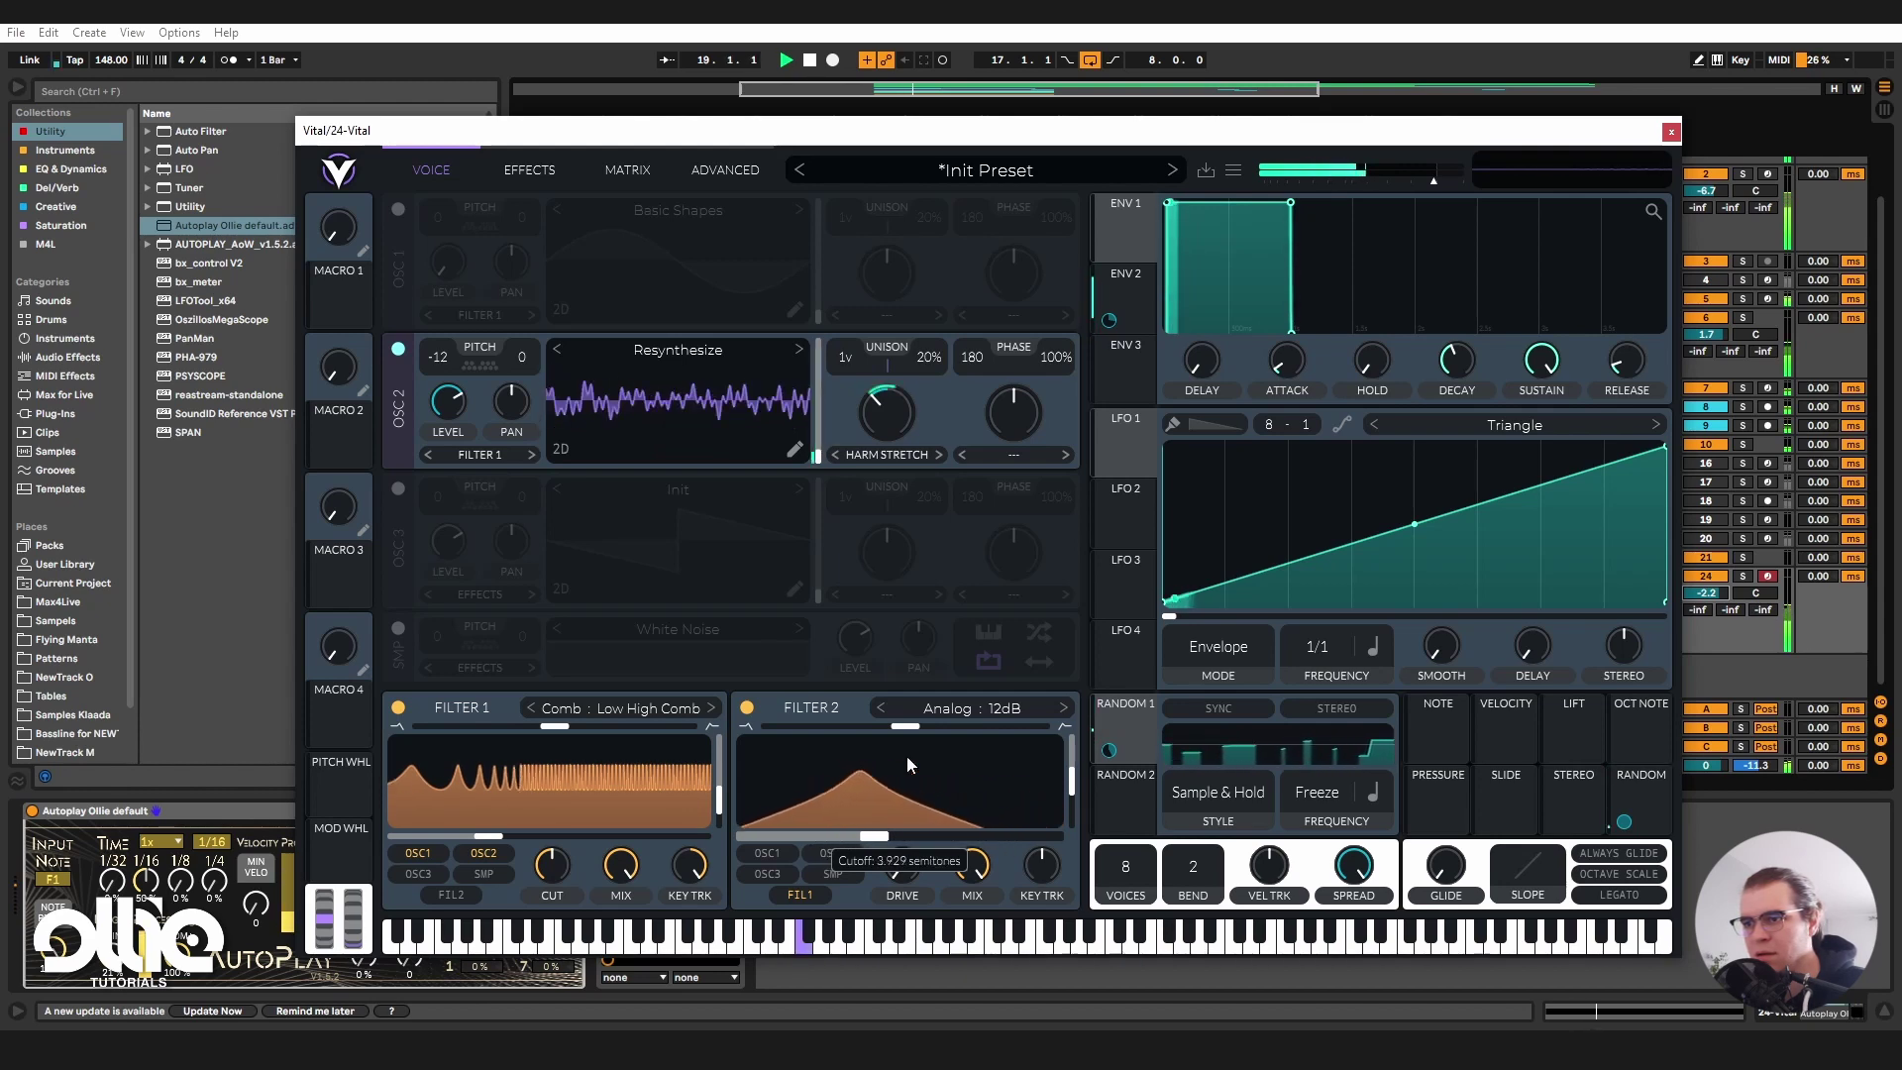
Change Filter 2 to the Digital 12dB type and set its cutoff to about 6.6 semitones while auditioning.
click(963, 710)
click(1151, 782)
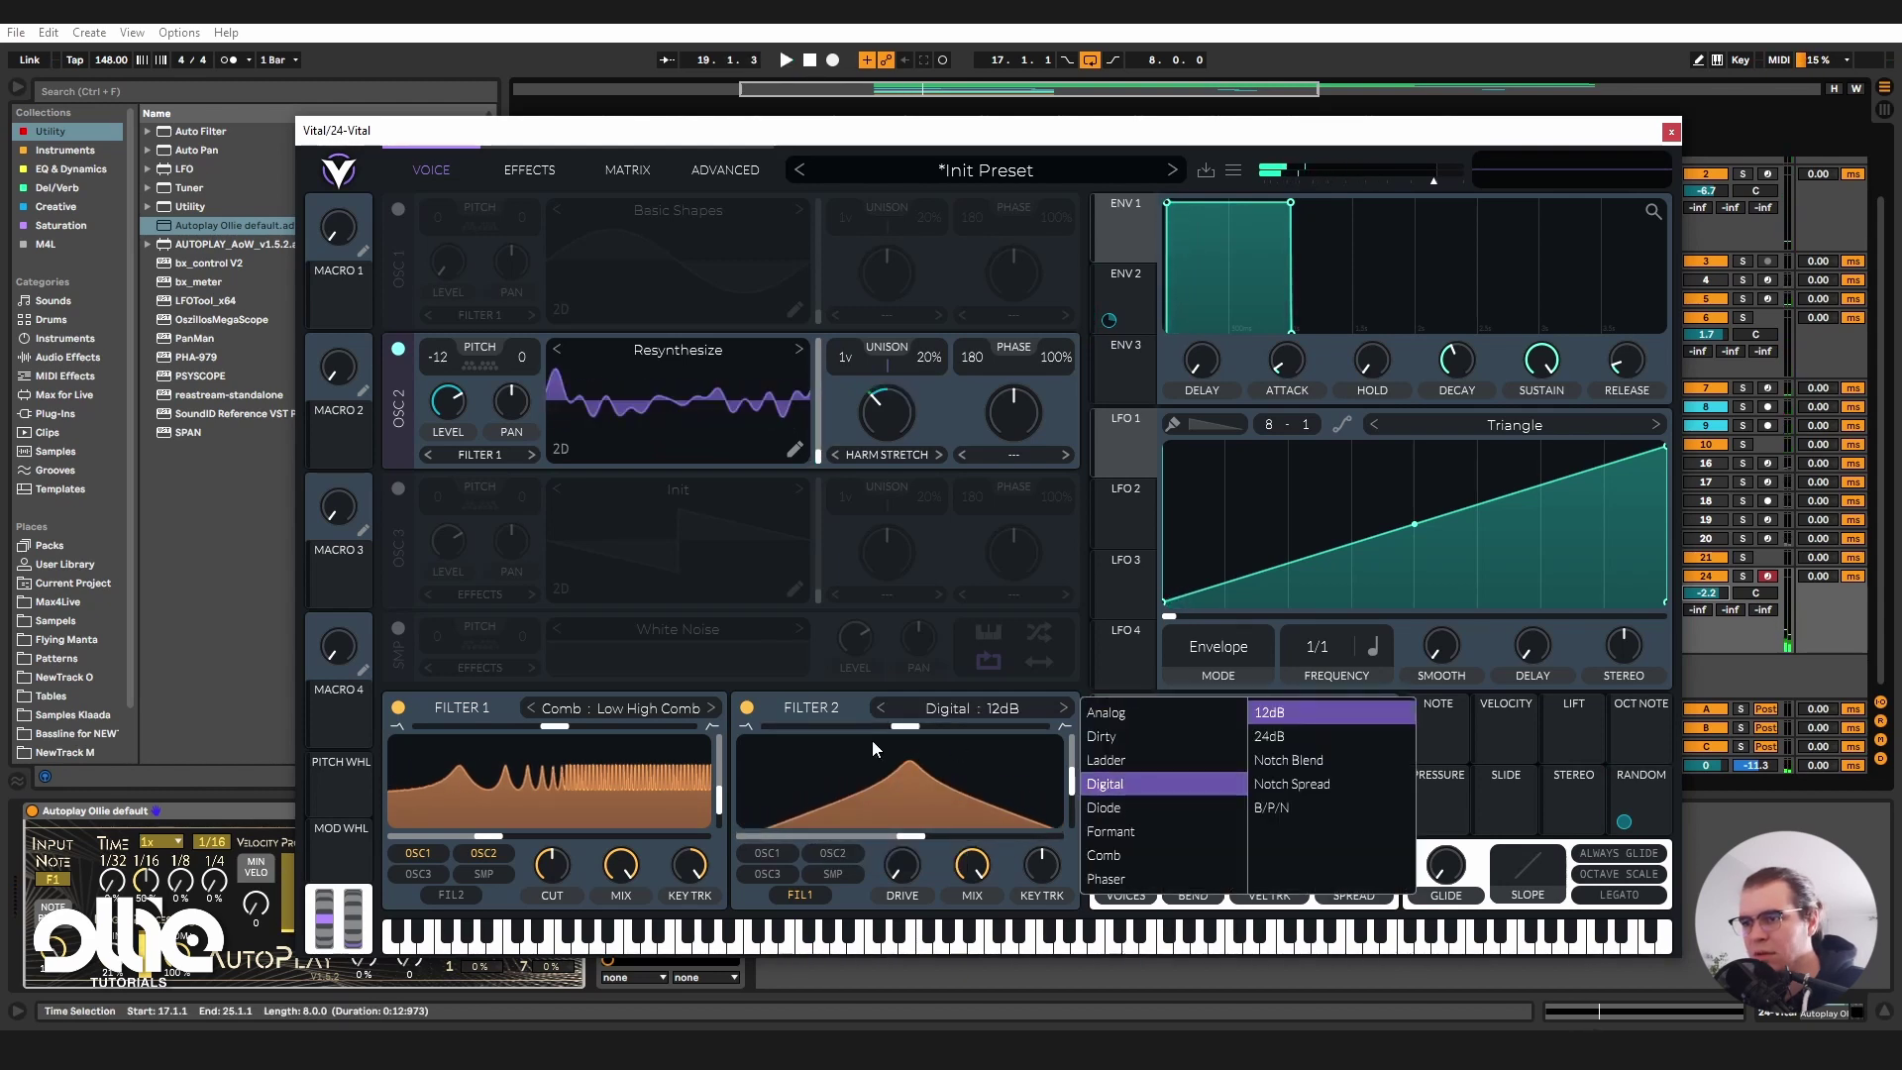
key(space)
mouse_move(911, 835)
mouse_down()
mouse_move(1024, 842)
mouse_move(870, 852)
mouse_move(981, 844)
mouse_move(956, 847)
mouse_move(1050, 812)
mouse_move(894, 812)
mouse_move(1064, 802)
mouse_move(937, 806)
mouse_move(966, 812)
mouse_move(908, 835)
mouse_move(1008, 830)
mouse_move(894, 826)
mouse_up()
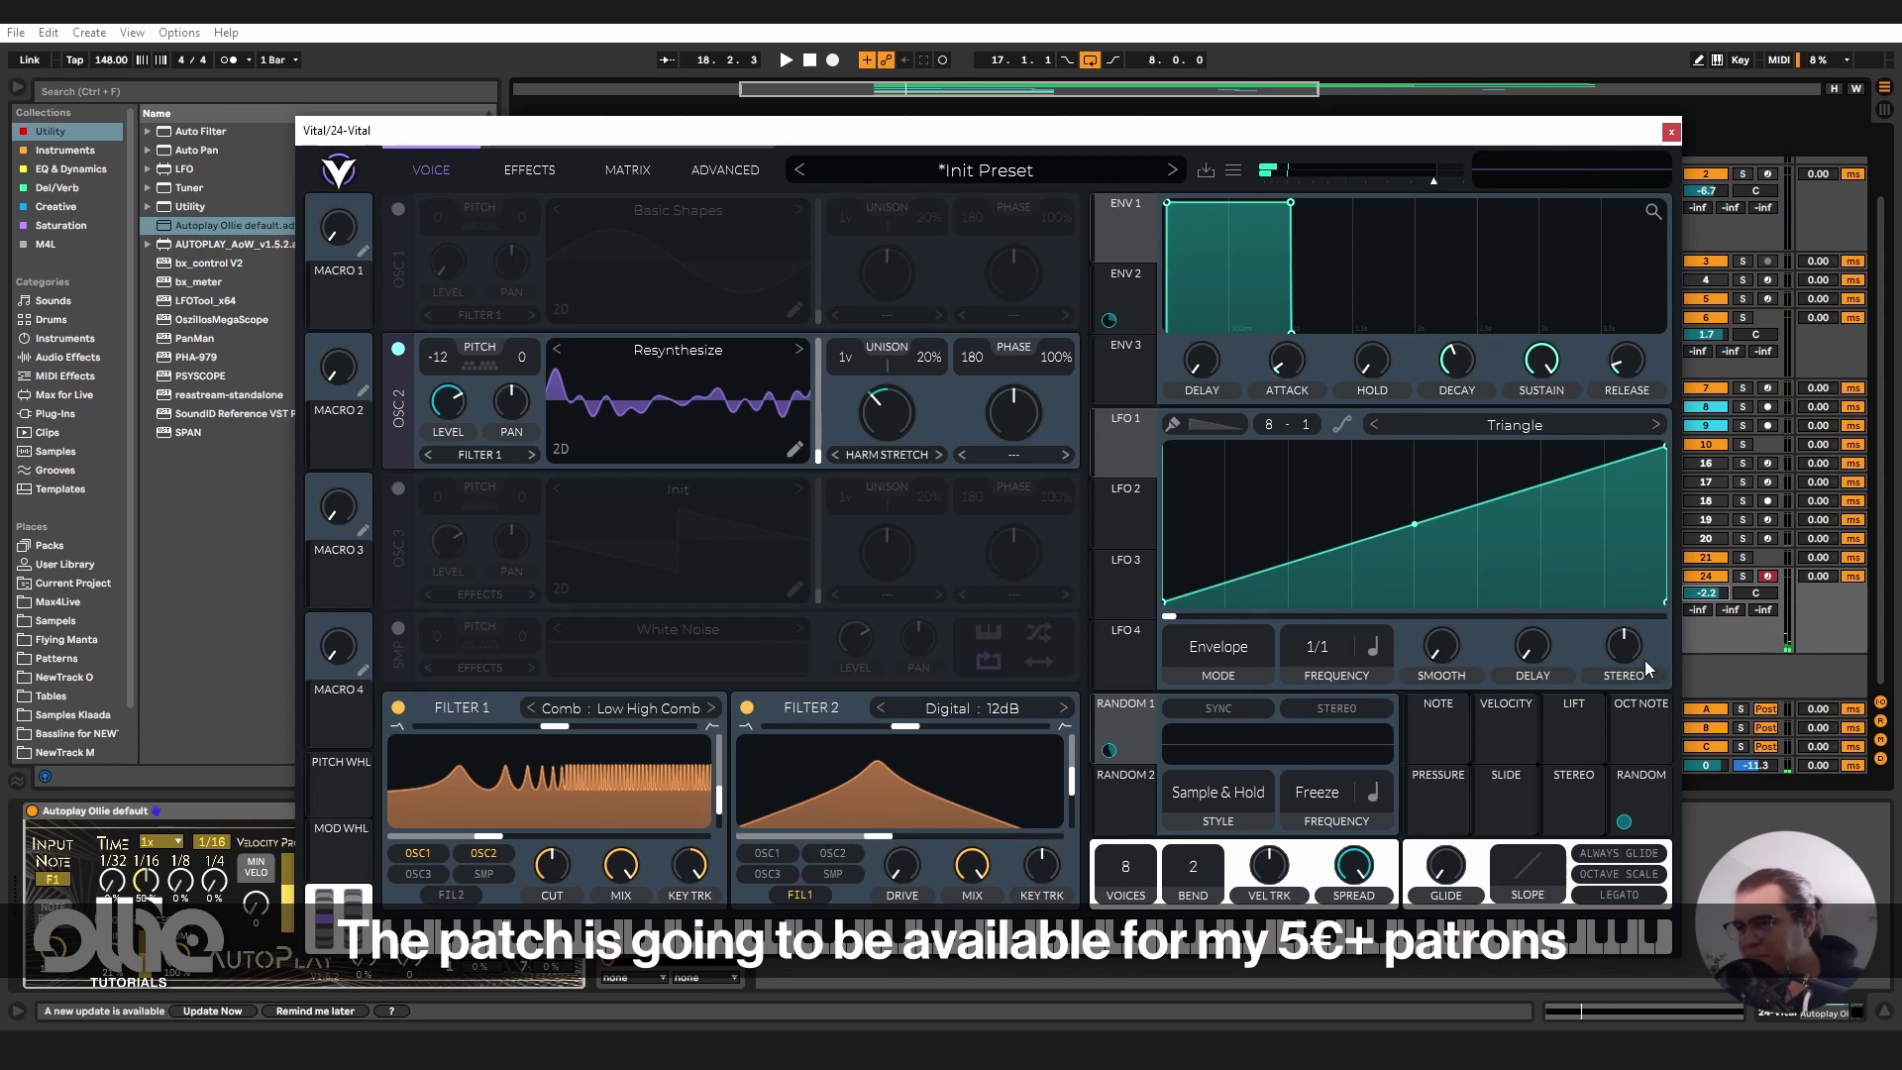
drag(880, 836, 900, 838)
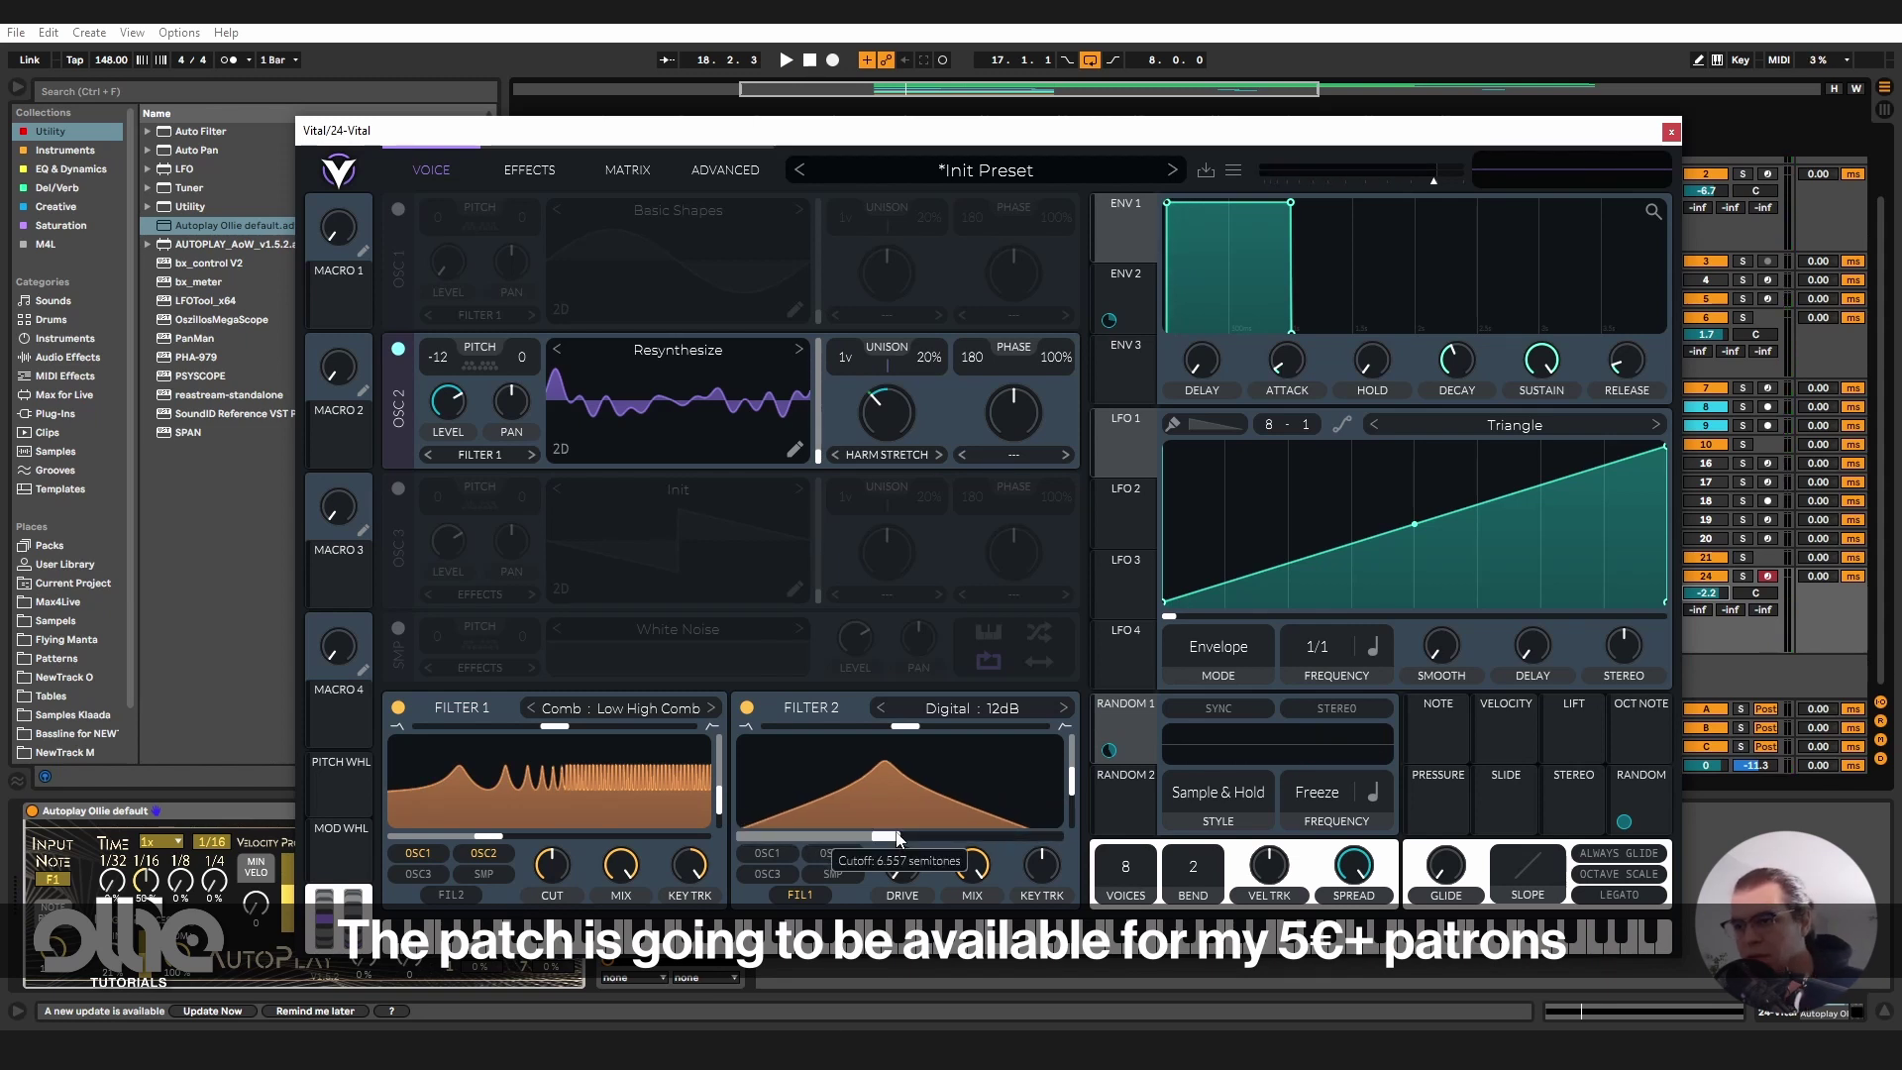